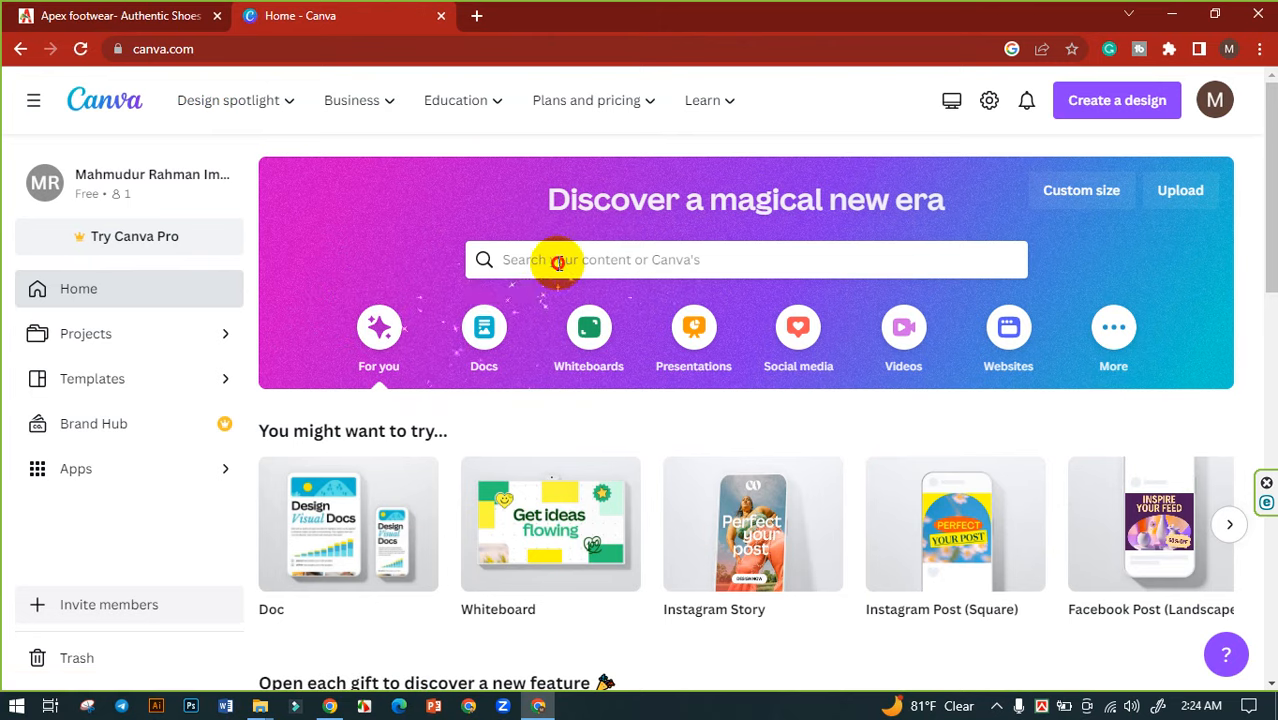
- Go to the templates library and search it for "shoe post"
{"action": "left_click", "coordinate": [557, 262]}
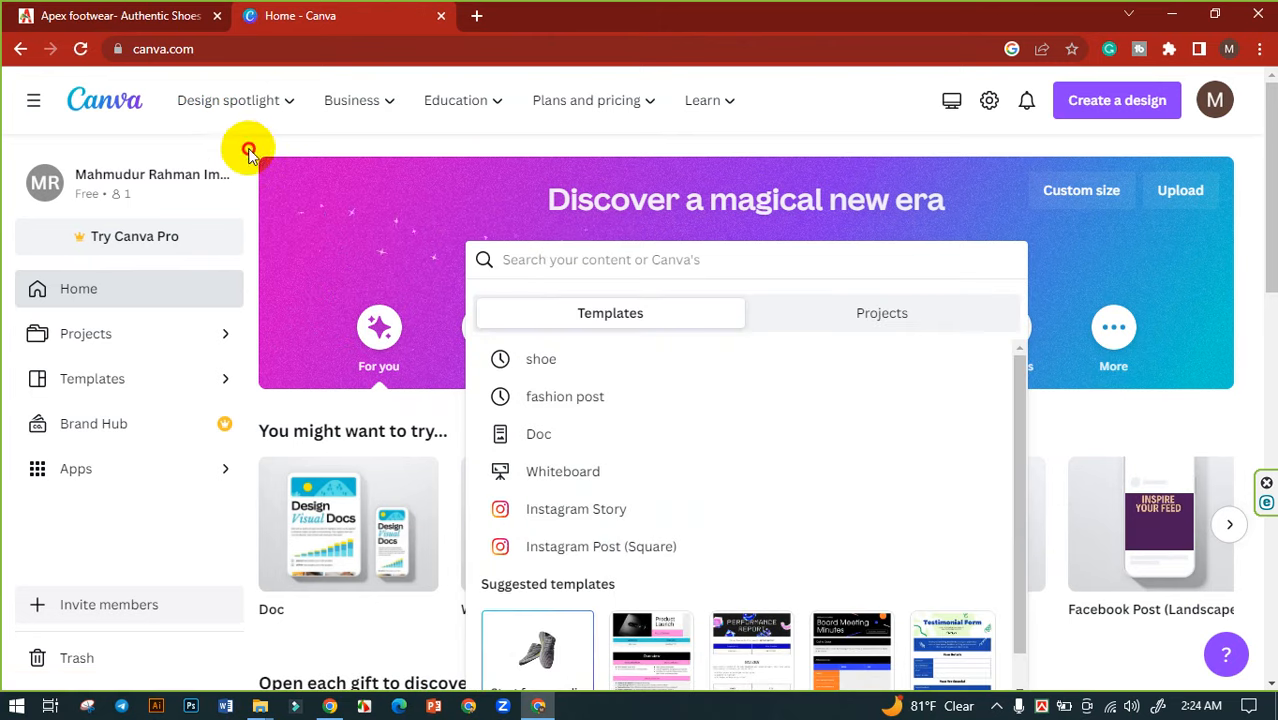
{"action": "left_click", "coordinate": [249, 150]}
{"action": "left_click", "coordinate": [88, 381]}
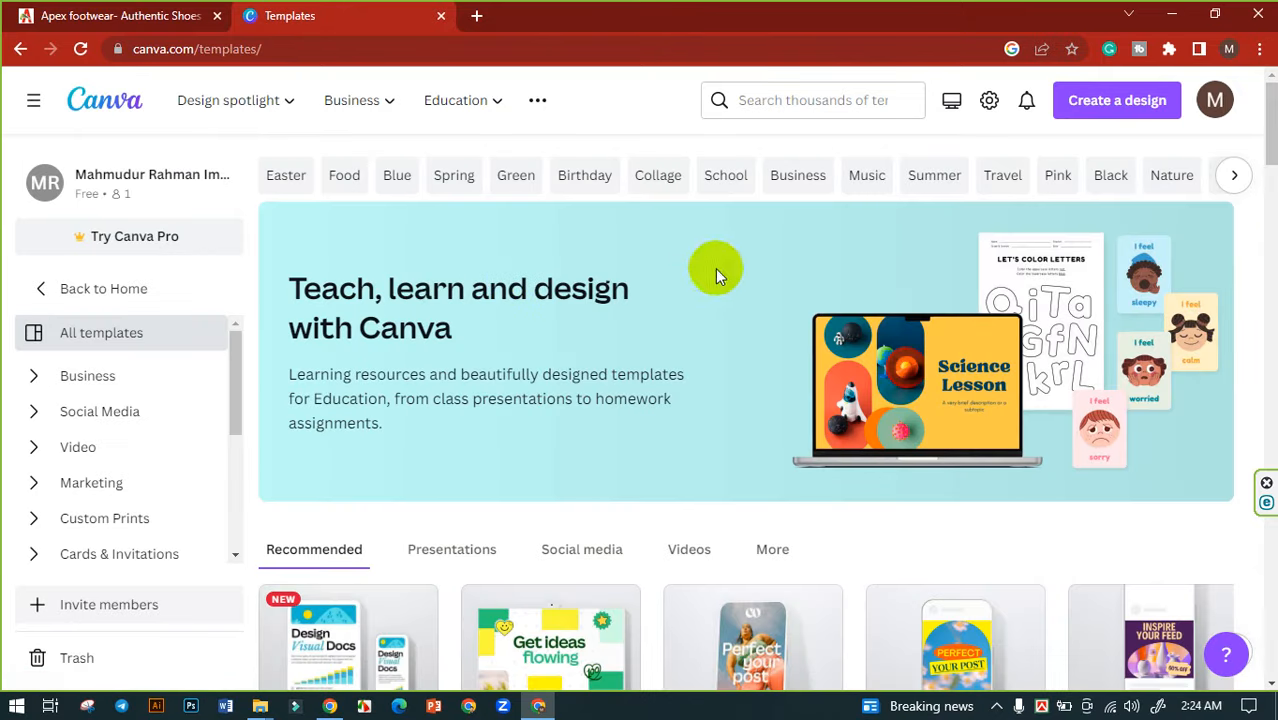
{"action": "left_click", "coordinate": [757, 102]}
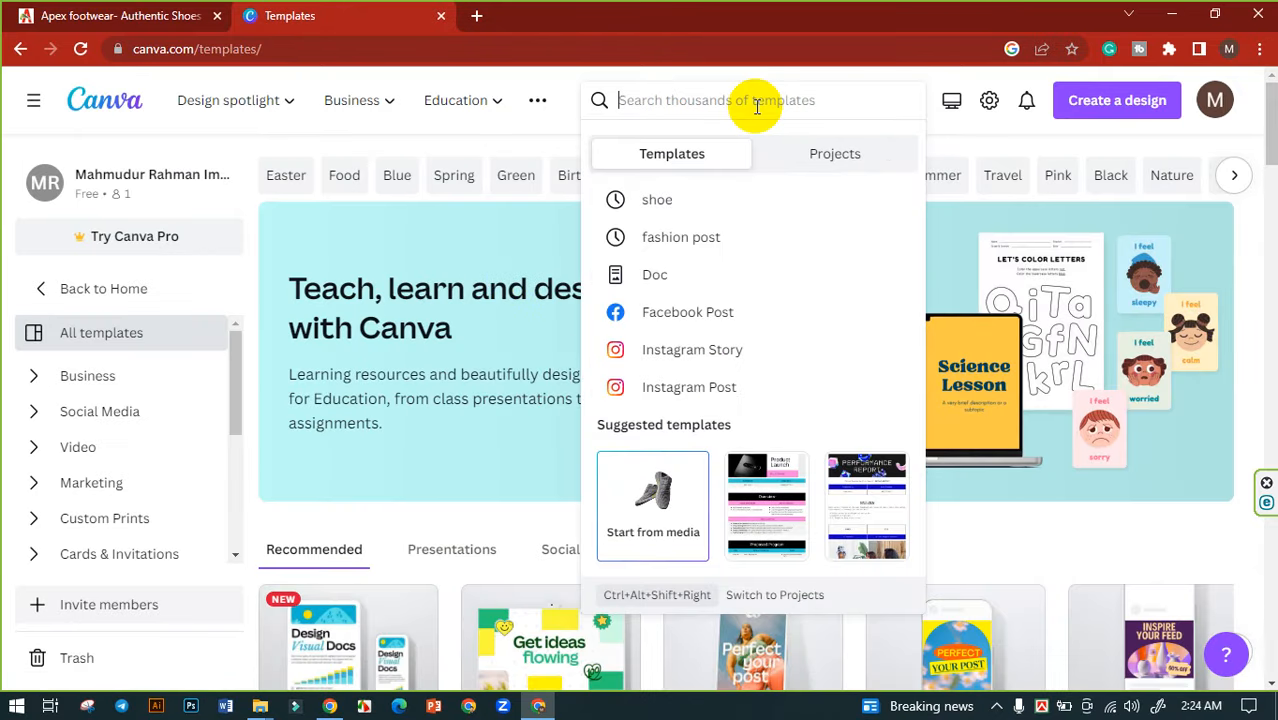
{"action": "type", "text": "s"}
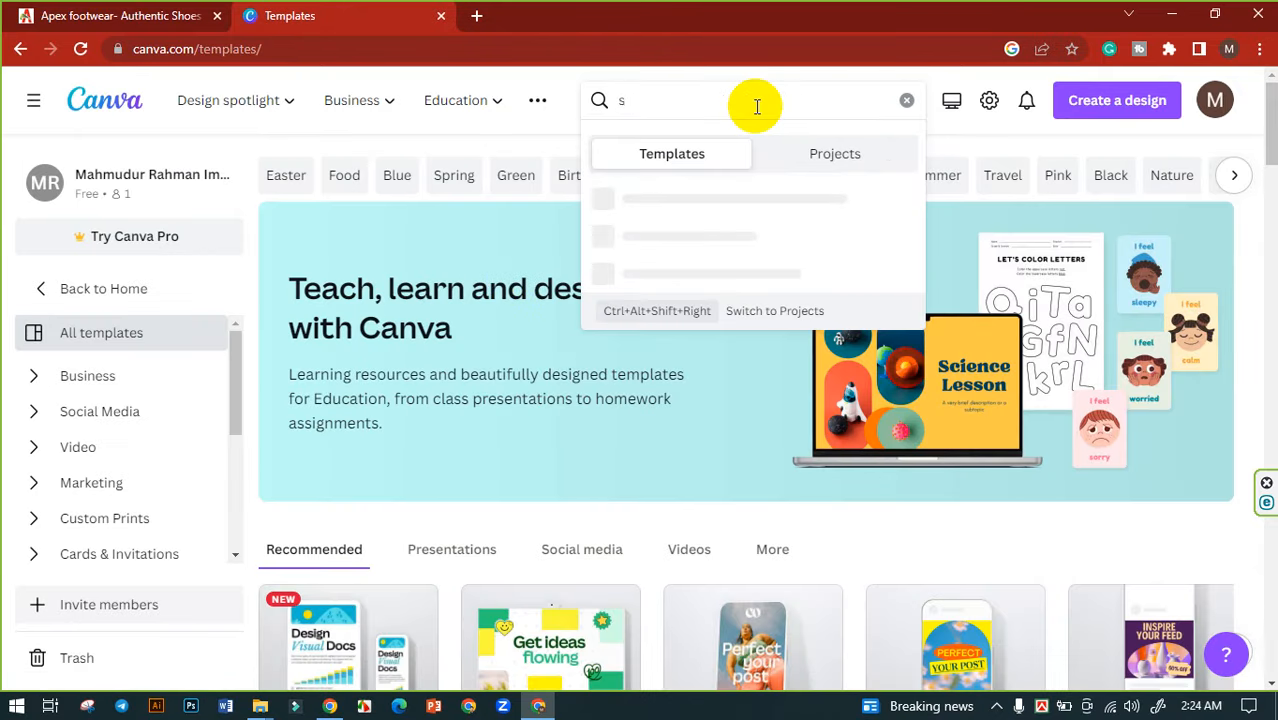
{"action": "type", "text": "hoe post"}
{"action": "key", "text": "Return"}
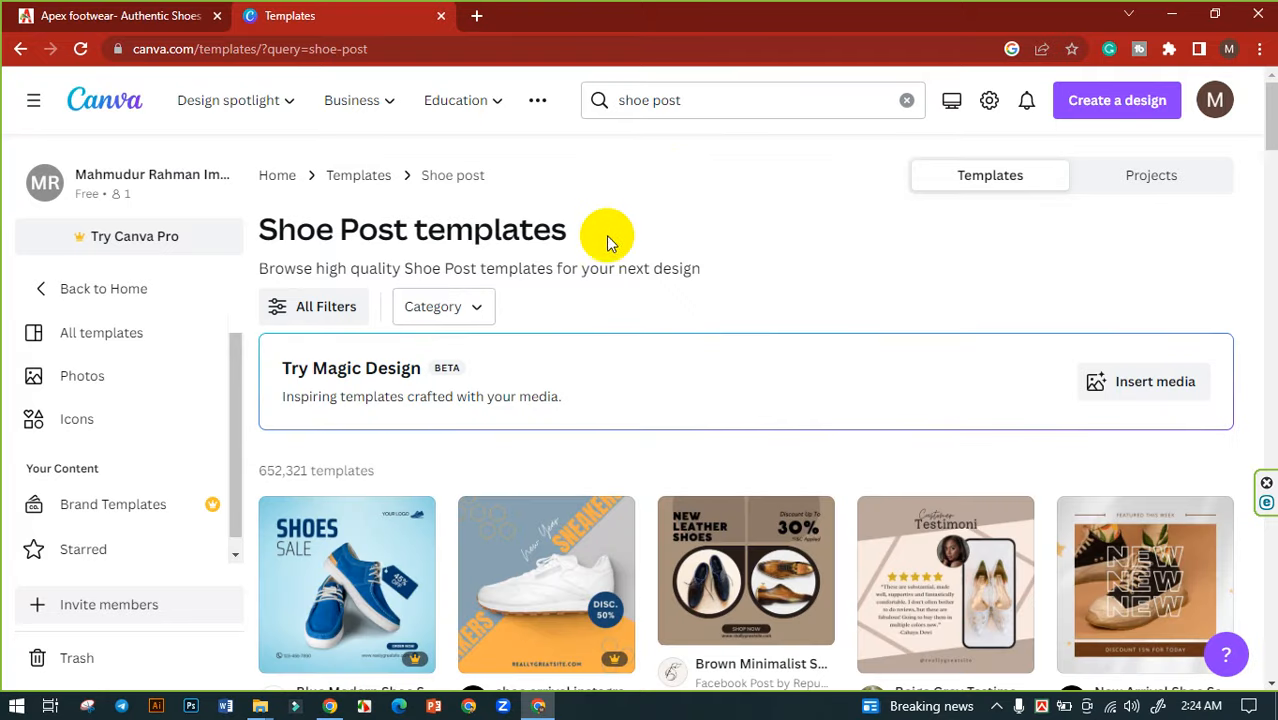
- Browse the Shoe Post template results for a suitable shoe sale design
{"action": "scroll", "coordinate": [560, 280], "scroll_direction": "down", "scroll_amount": 3}
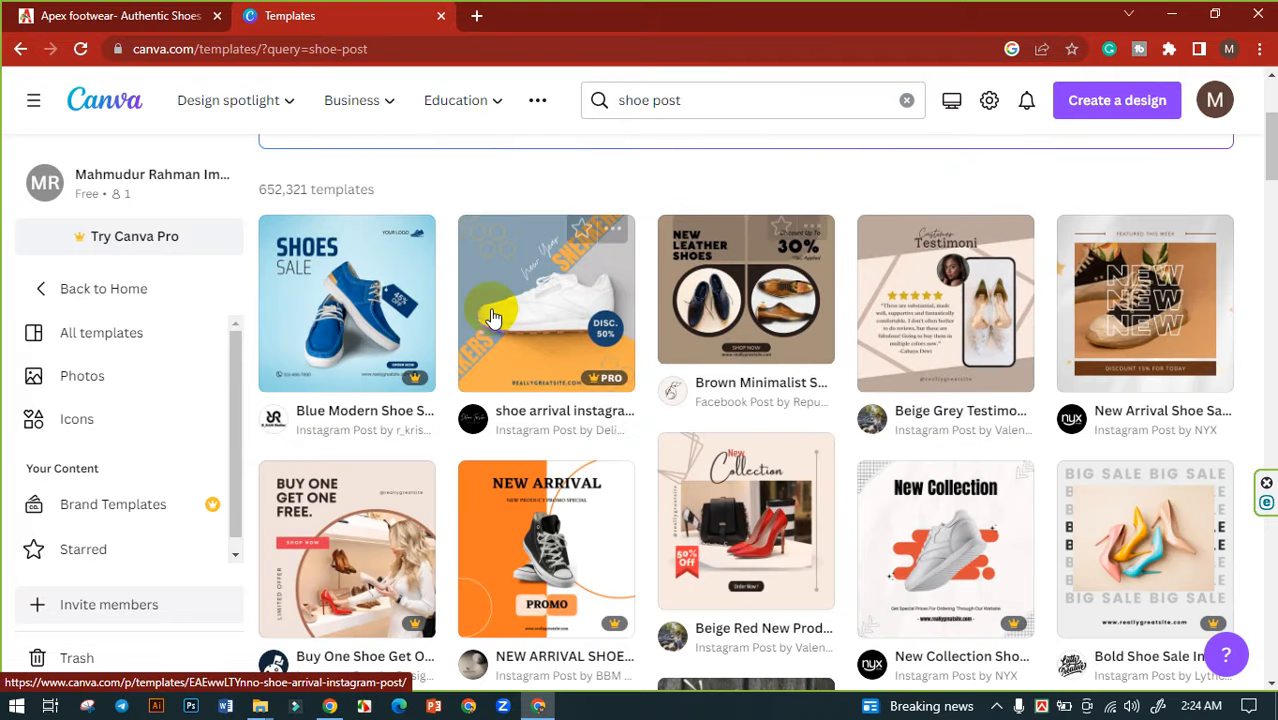
{"action": "scroll", "coordinate": [1117, 380], "scroll_direction": "down", "scroll_amount": 2}
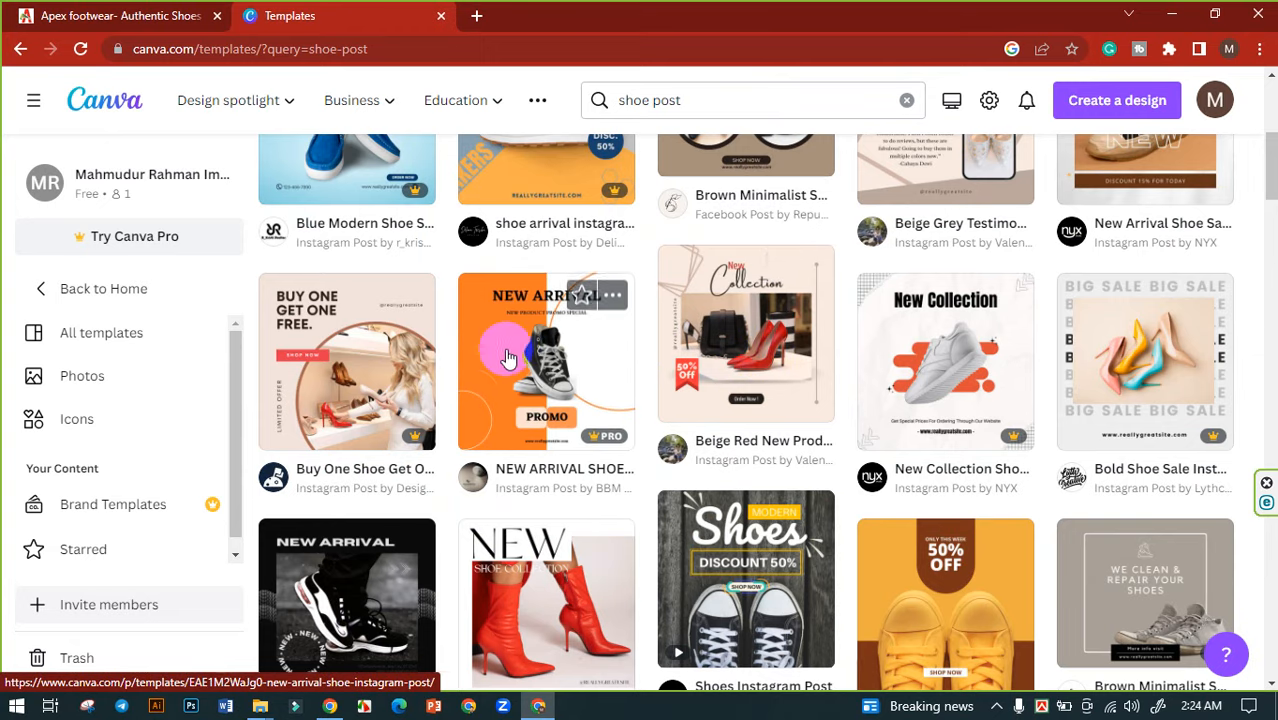
{"action": "scroll", "coordinate": [500, 345], "scroll_direction": "down", "scroll_amount": 1}
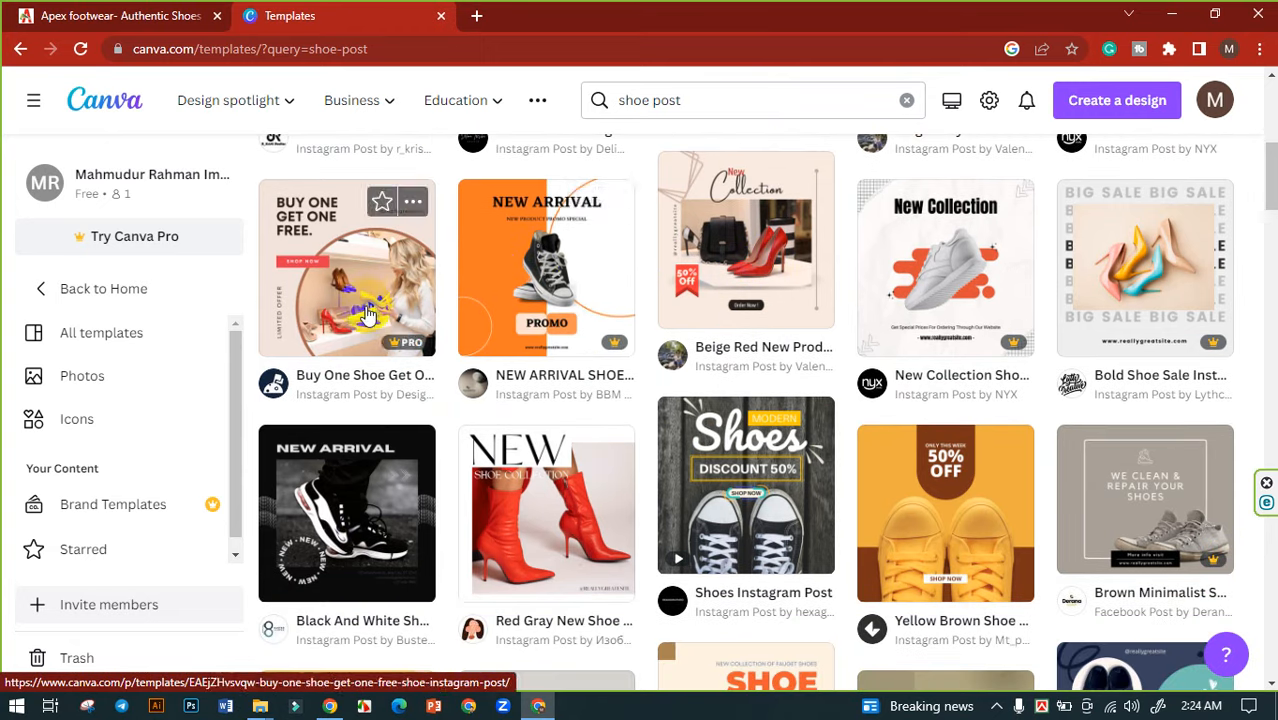
{"action": "scroll", "coordinate": [430, 210], "scroll_direction": "down", "scroll_amount": 1}
{"action": "scroll", "coordinate": [958, 437], "scroll_direction": "down", "scroll_amount": 1}
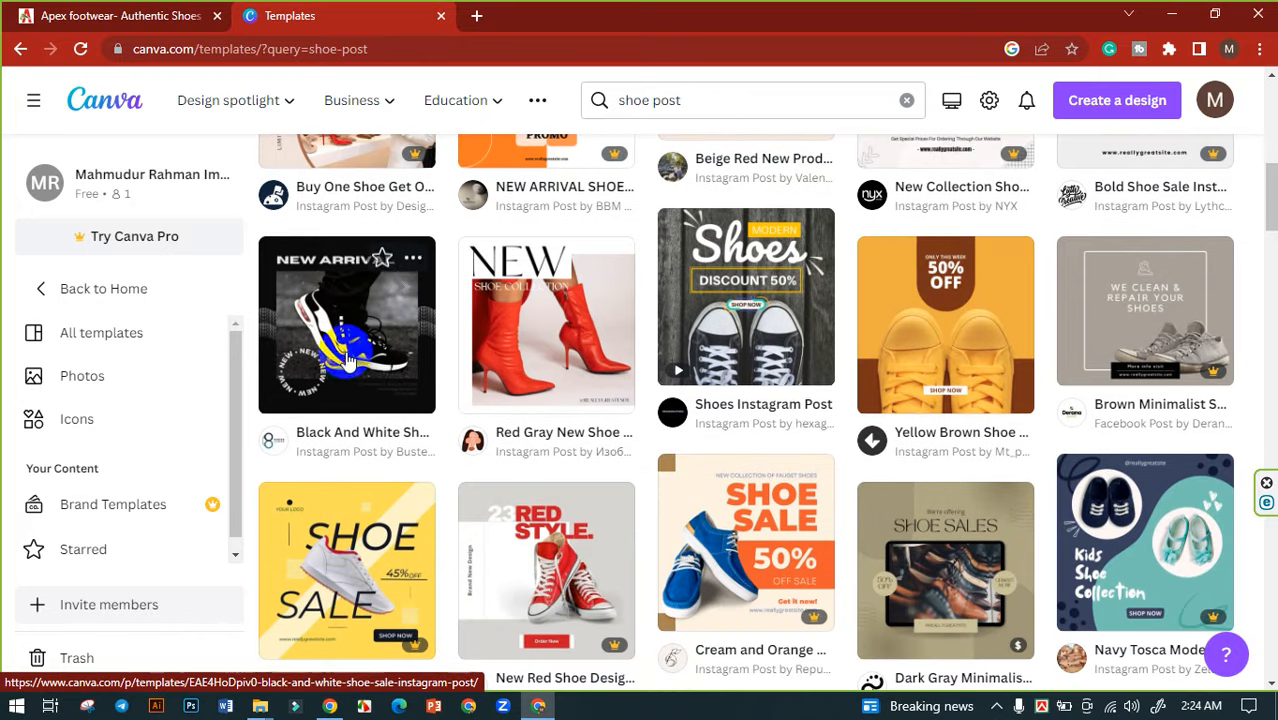
{"action": "scroll", "coordinate": [1150, 385], "scroll_direction": "down", "scroll_amount": 2}
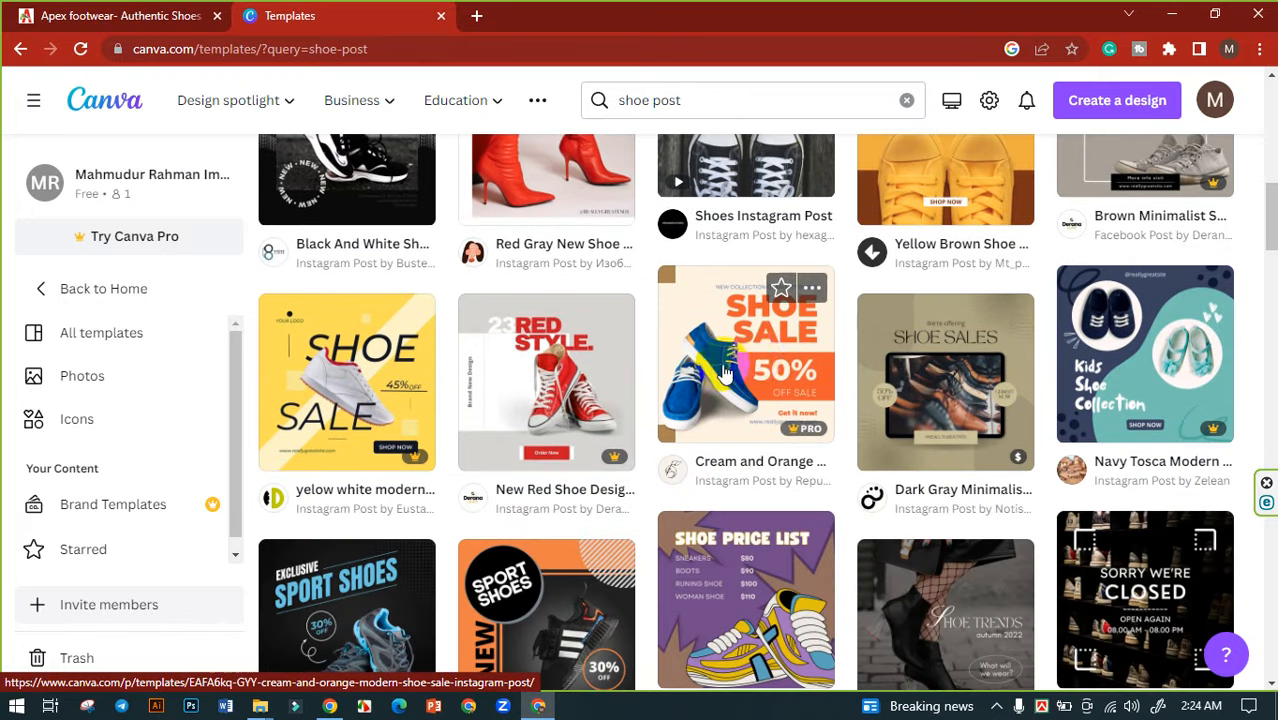
{"action": "scroll", "coordinate": [760, 365], "scroll_direction": "down", "scroll_amount": 2}
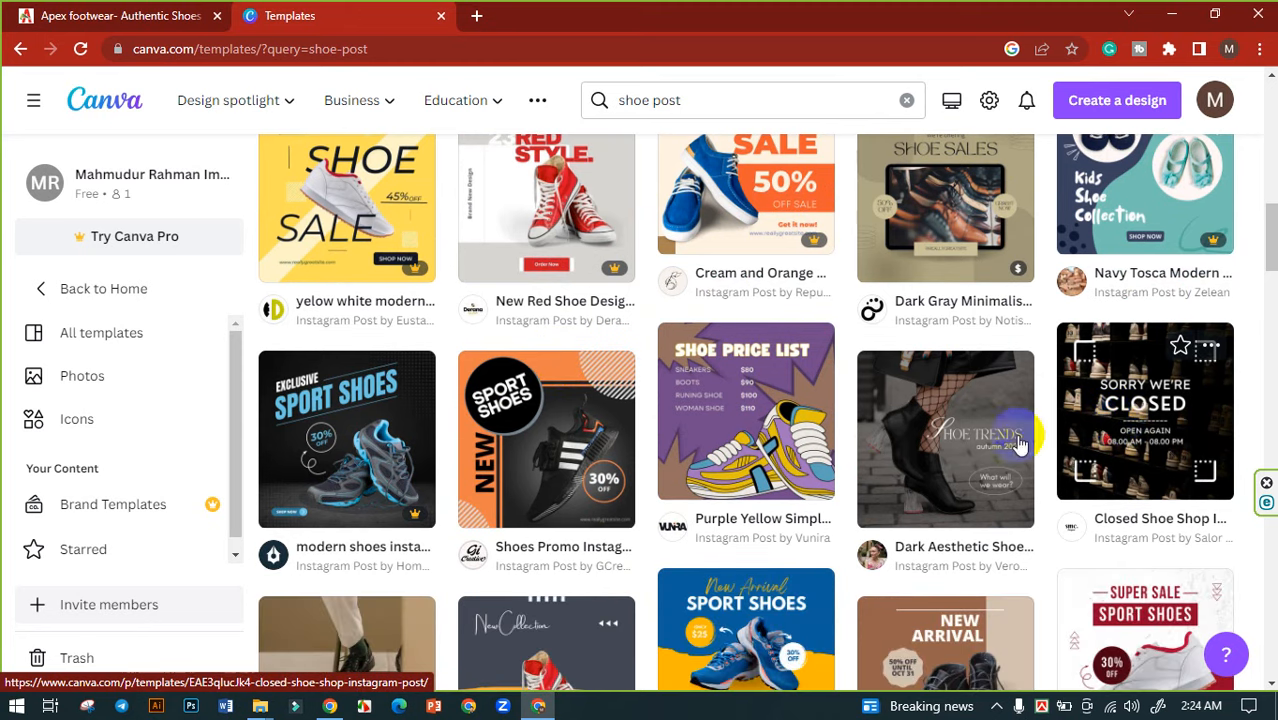
- Filter the shoe post templates by price to Free only and apply the filter
{"action": "scroll", "coordinate": [500, 420], "scroll_direction": "up", "scroll_amount": 10}
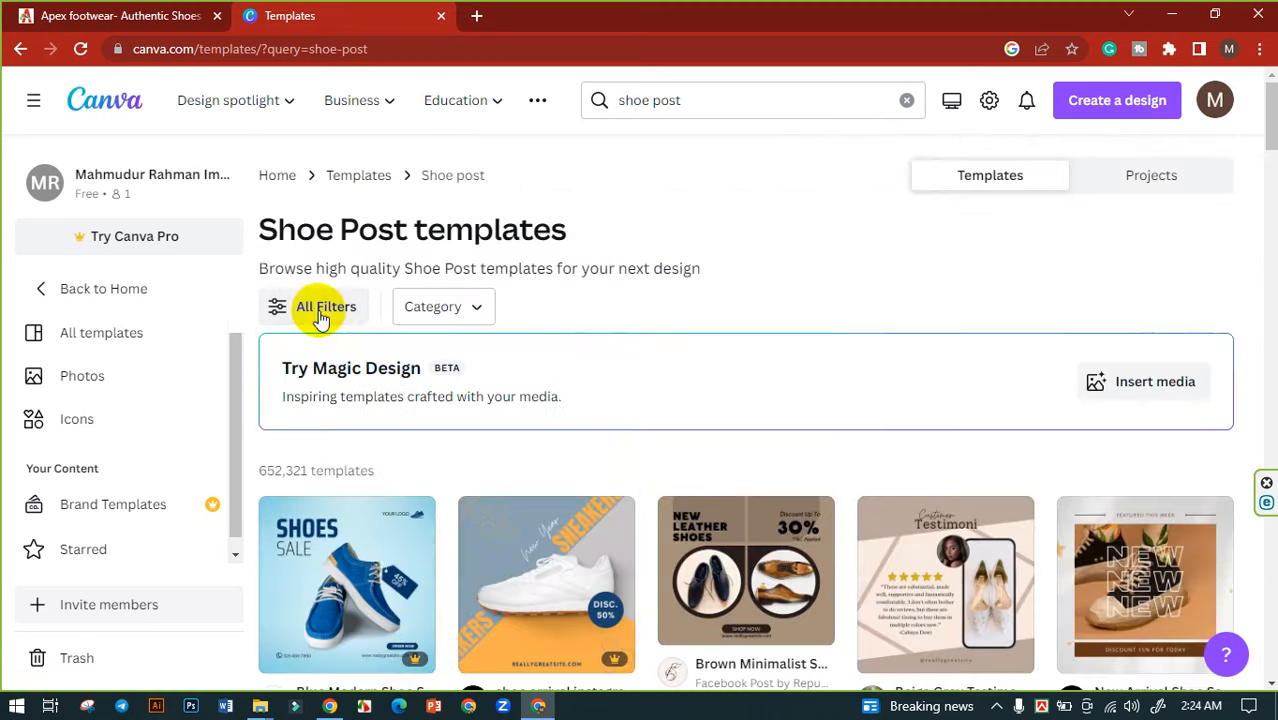
{"action": "left_click", "coordinate": [320, 318]}
{"action": "scroll", "coordinate": [158, 480], "scroll_direction": "down", "scroll_amount": 5}
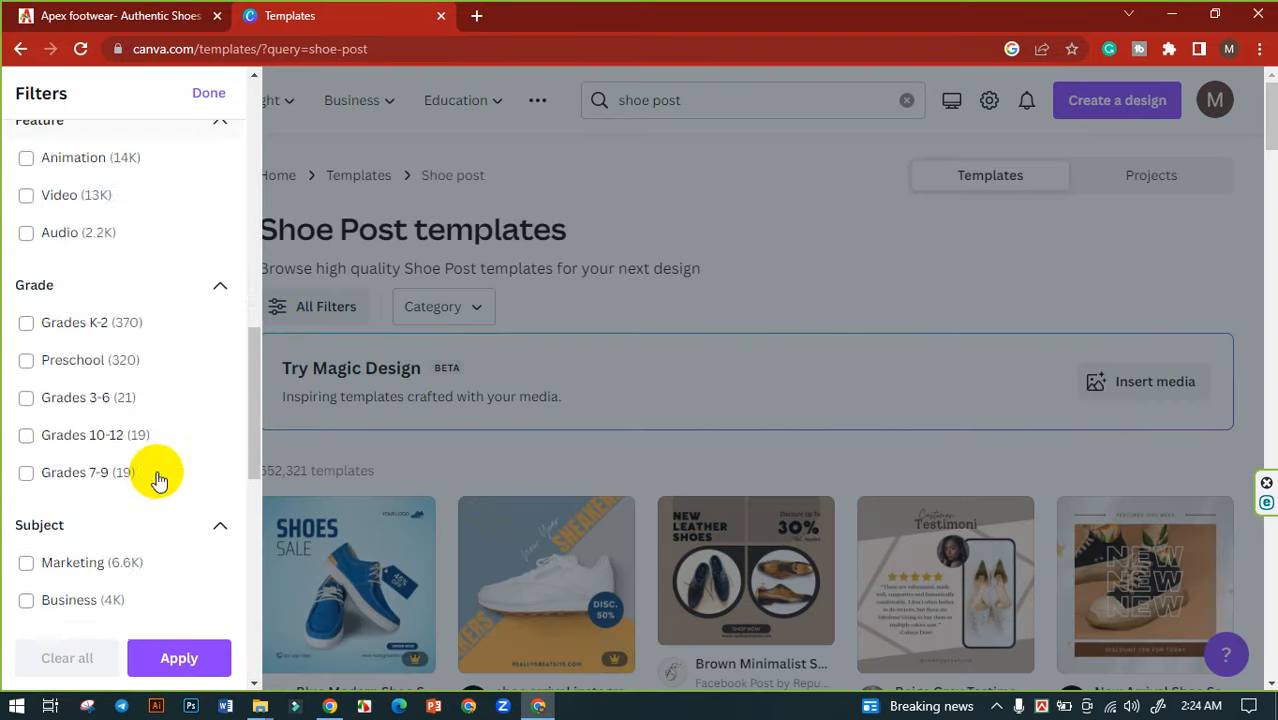
{"action": "scroll", "coordinate": [158, 480], "scroll_direction": "down", "scroll_amount": 10}
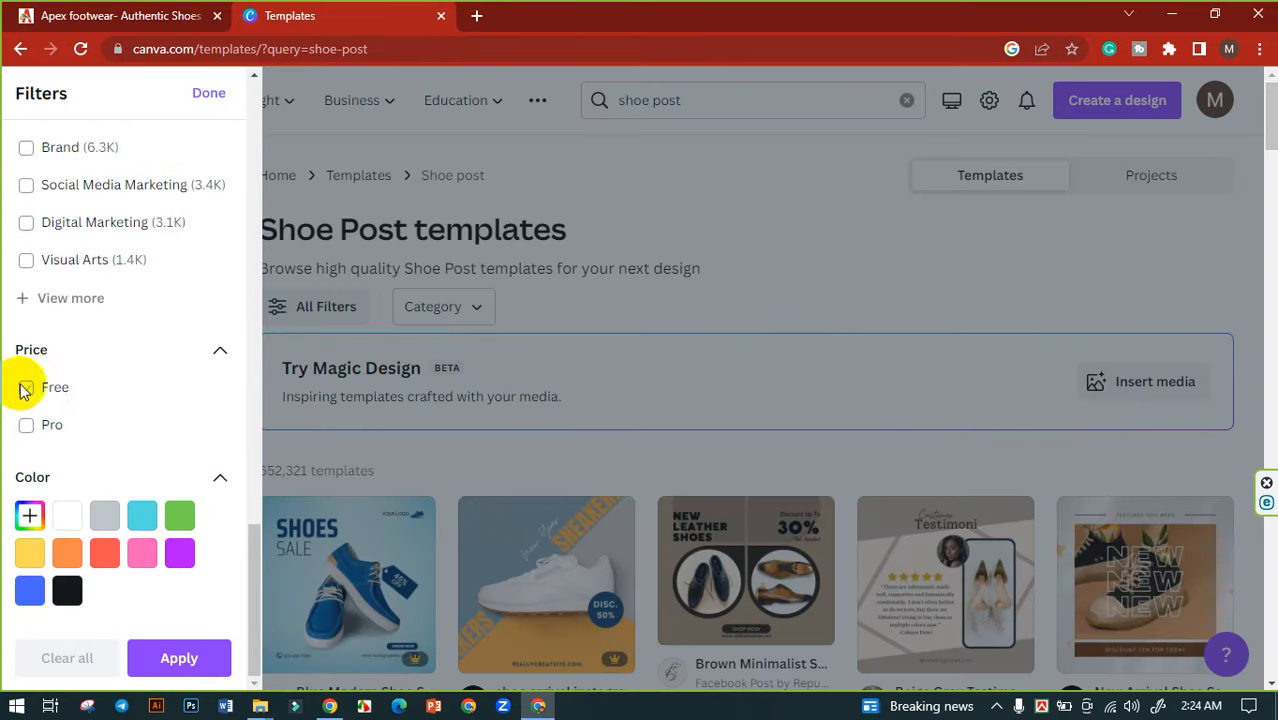
{"action": "left_click", "coordinate": [25, 390]}
{"action": "left_click", "coordinate": [188, 652]}
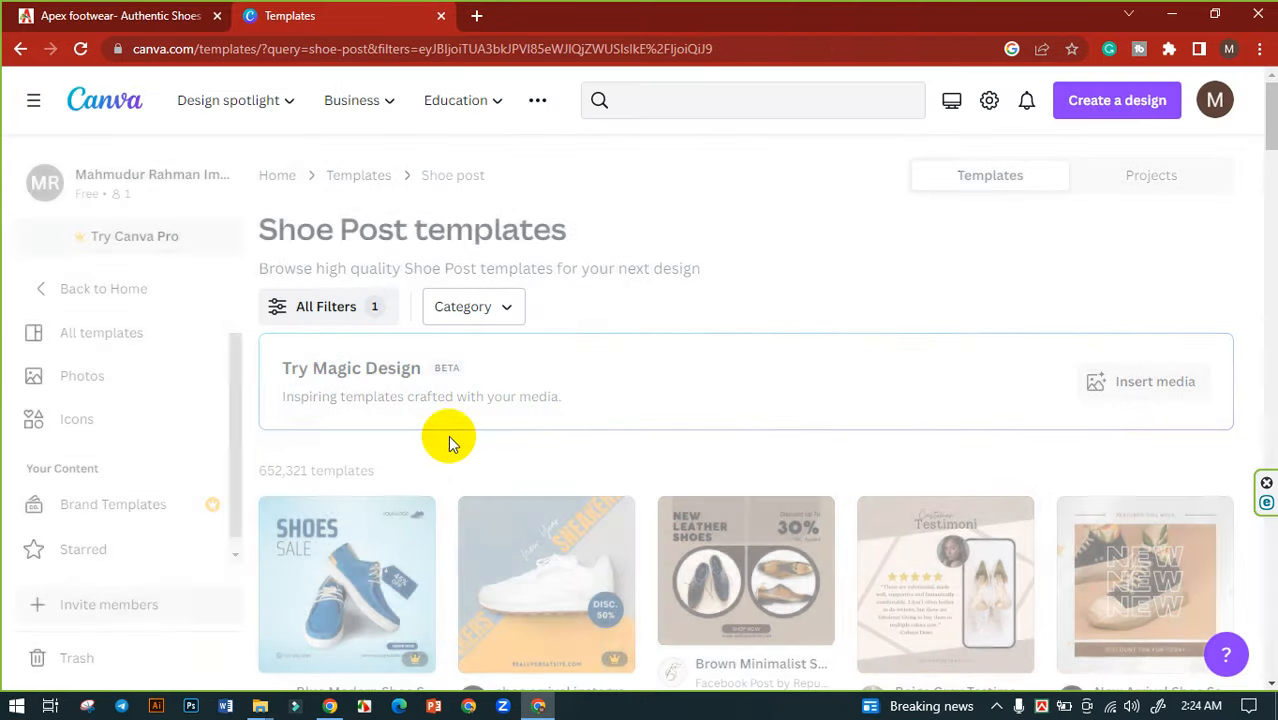
- Look through the free shoe templates, previewing the Shoes Sale Discount 65% Off Facebook post and closing its preview
{"action": "scroll", "coordinate": [700, 382], "scroll_direction": "down", "scroll_amount": 3}
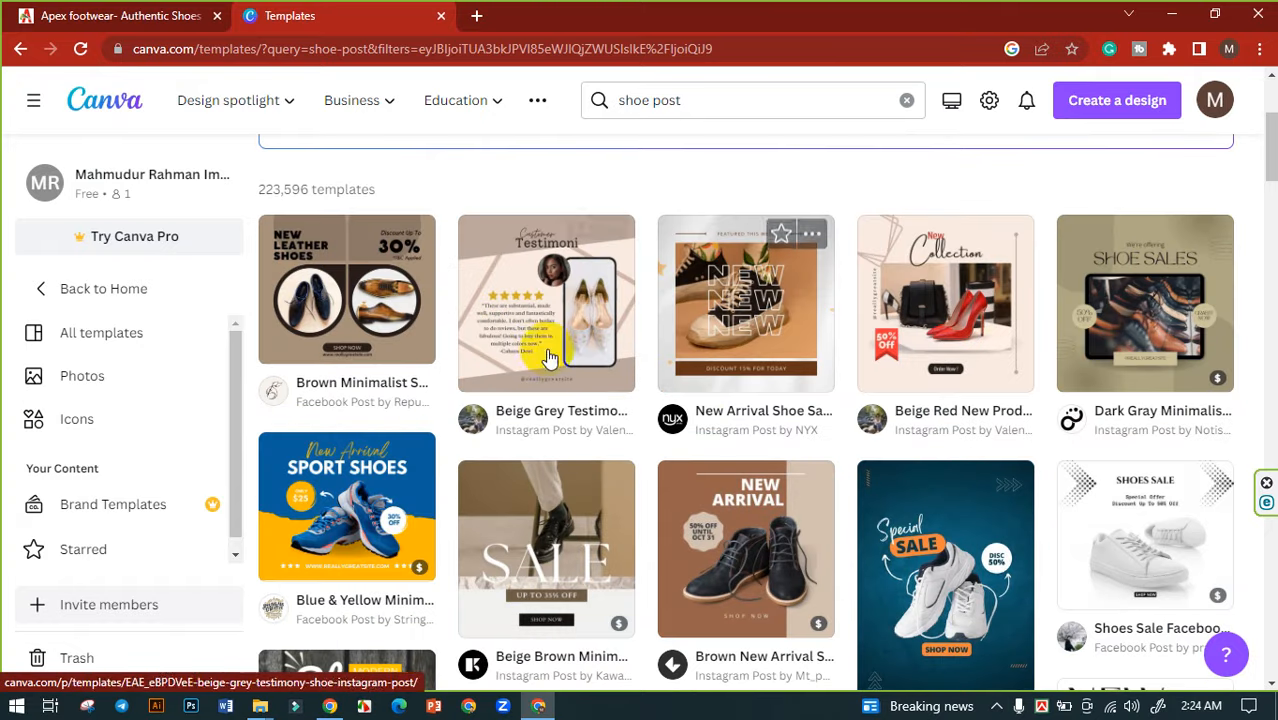
{"action": "scroll", "coordinate": [1140, 440], "scroll_direction": "down", "scroll_amount": 1}
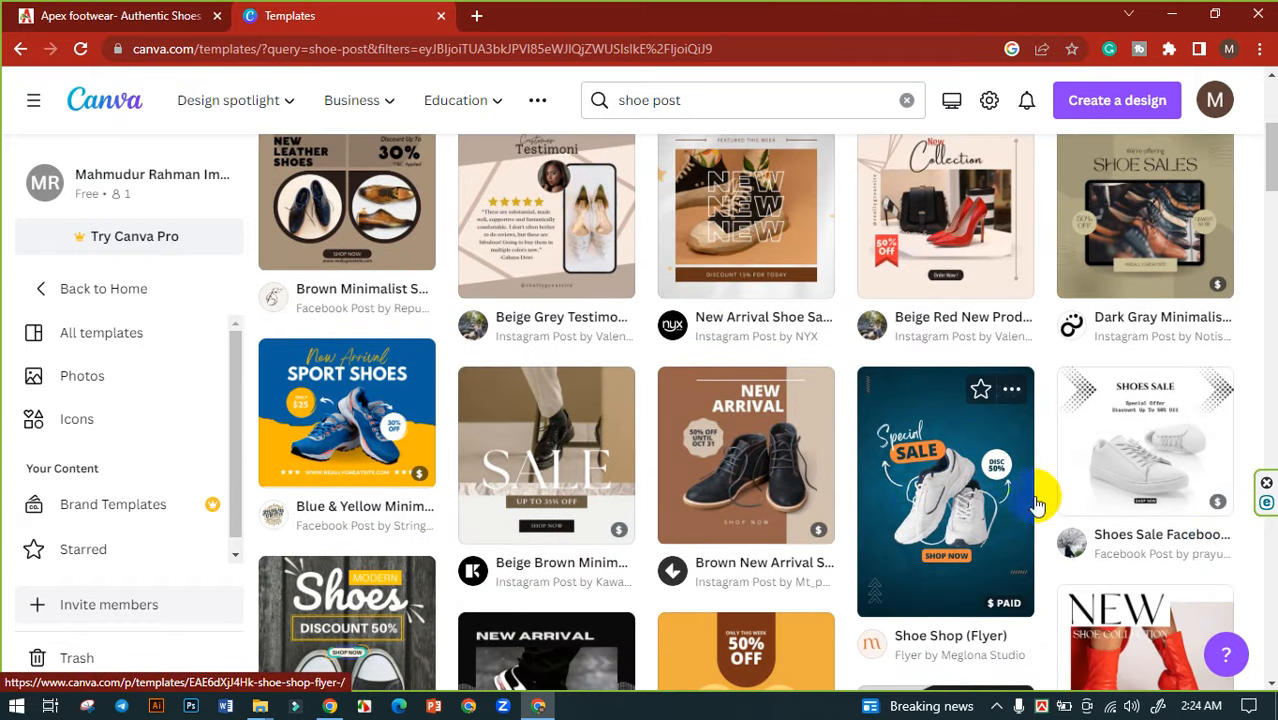
{"action": "scroll", "coordinate": [940, 510], "scroll_direction": "down", "scroll_amount": 2}
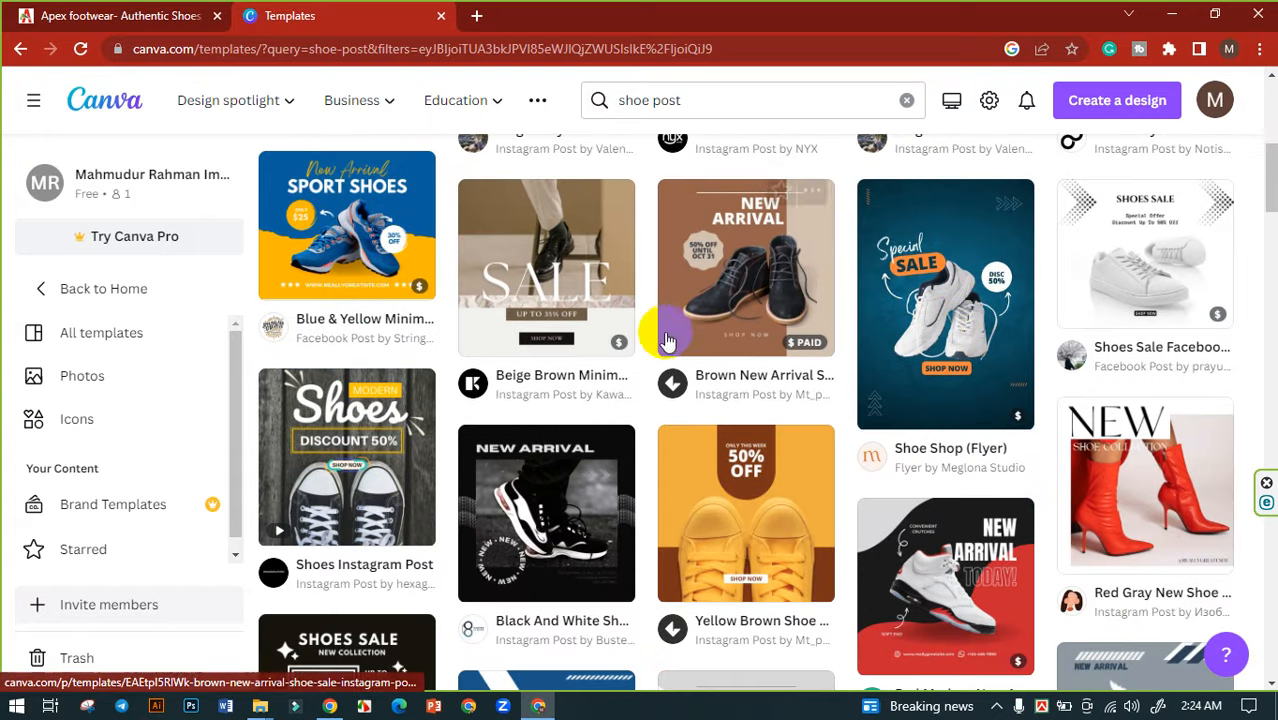
{"action": "scroll", "coordinate": [316, 268], "scroll_direction": "up", "scroll_amount": 1}
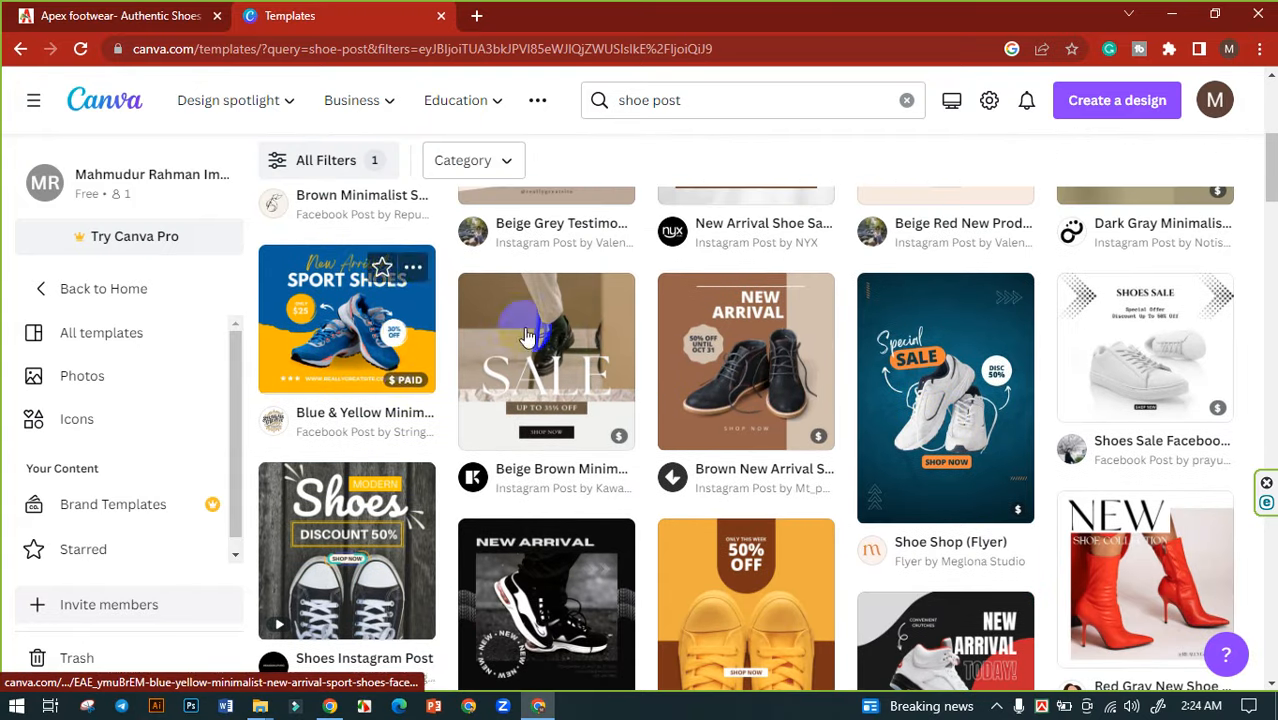
{"action": "scroll", "coordinate": [778, 373], "scroll_direction": "down", "scroll_amount": 3}
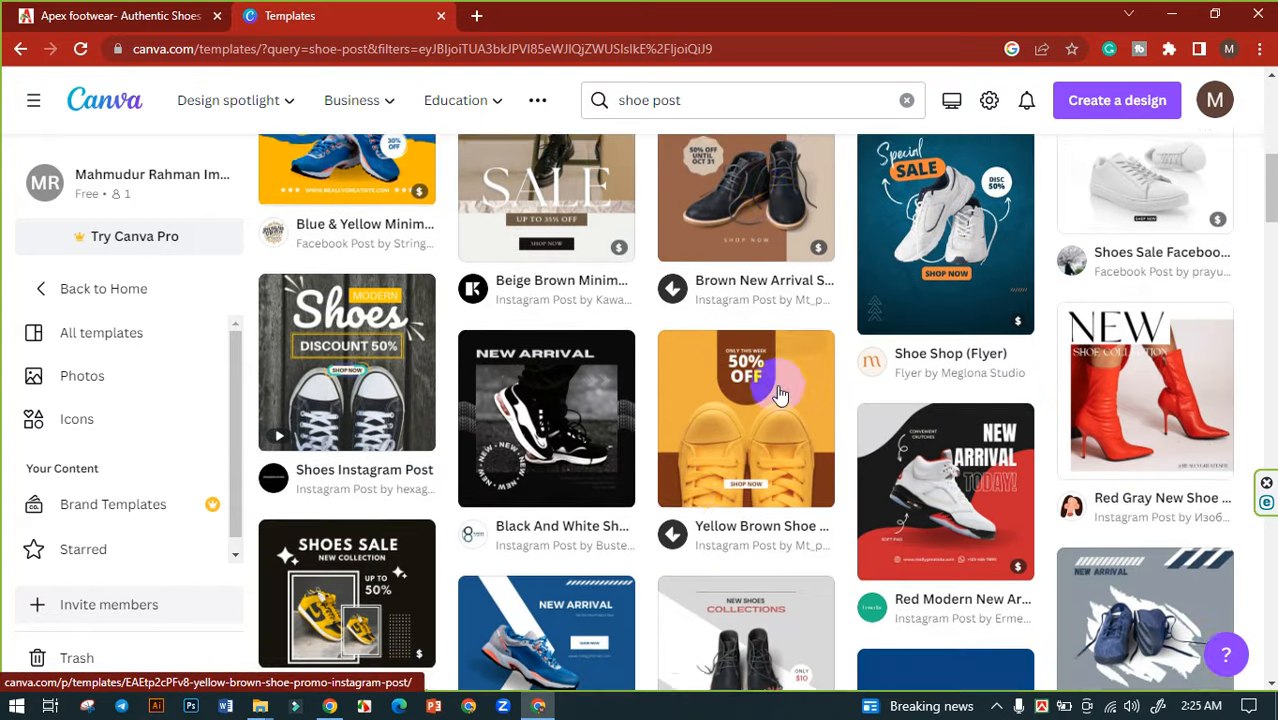
{"action": "scroll", "coordinate": [955, 458], "scroll_direction": "down", "scroll_amount": 2}
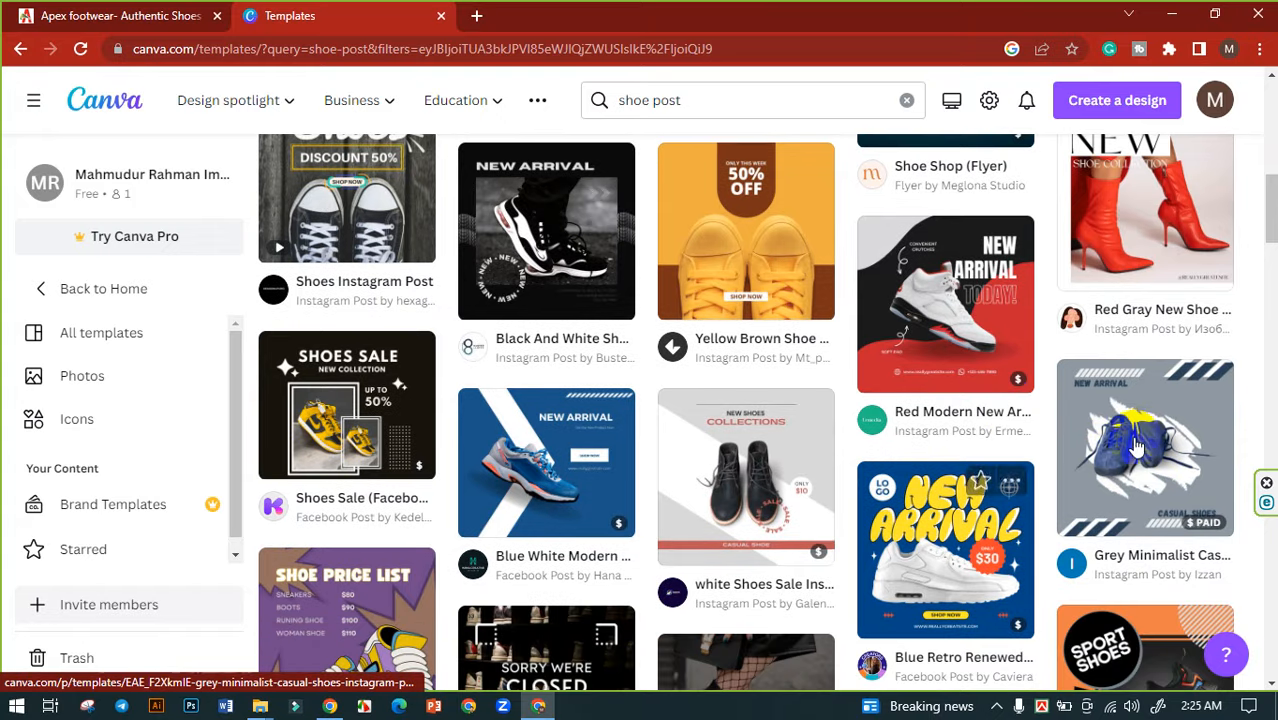
{"action": "scroll", "coordinate": [828, 398], "scroll_direction": "down", "scroll_amount": 1}
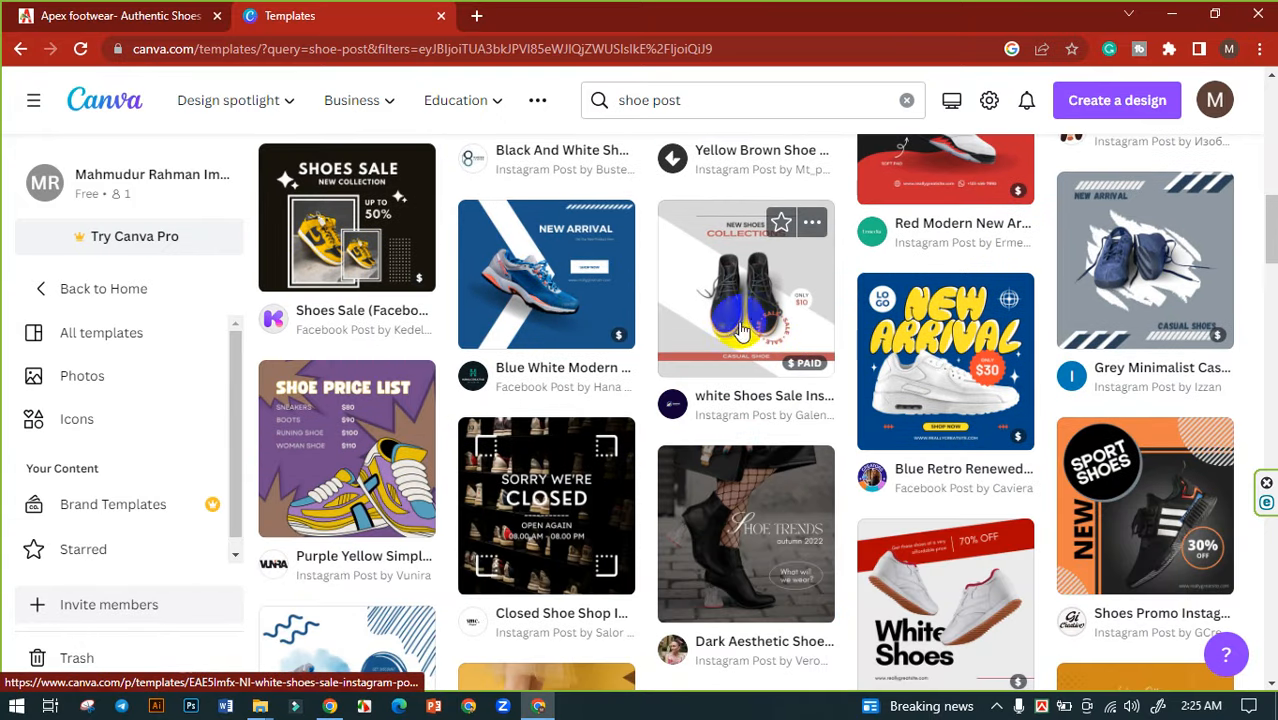
{"action": "scroll", "coordinate": [700, 300], "scroll_direction": "down", "scroll_amount": 1}
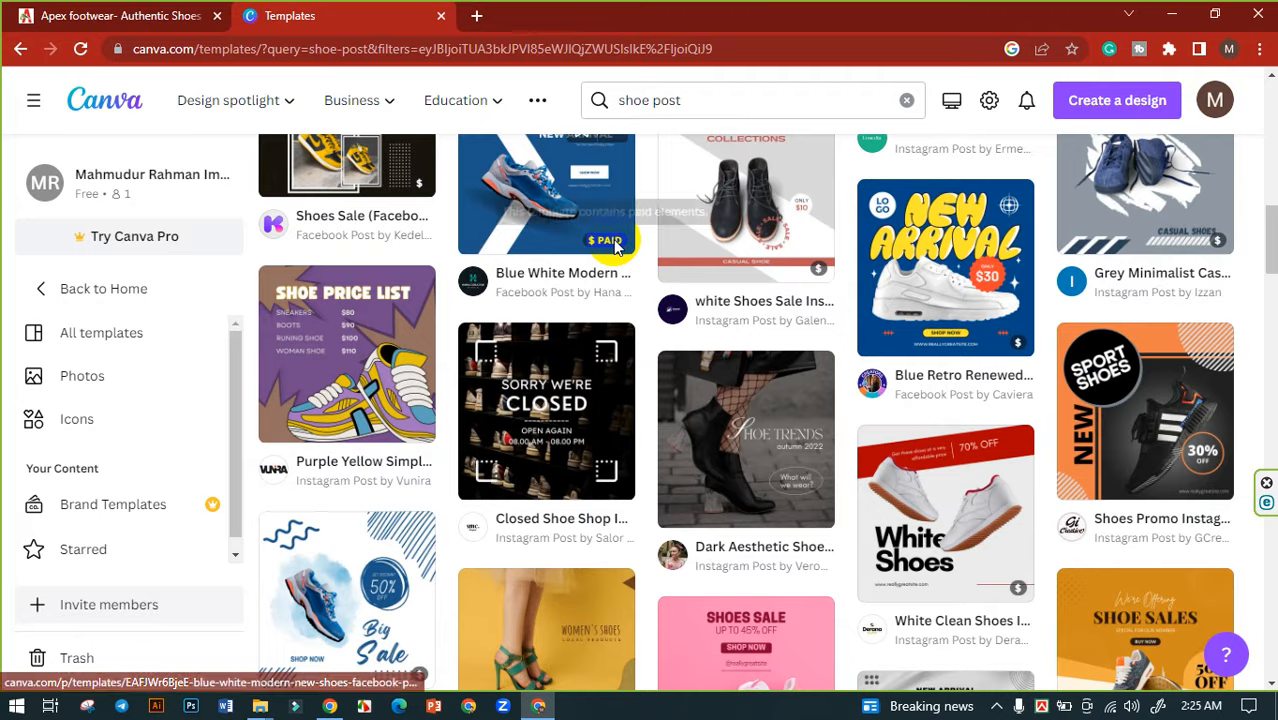
{"action": "scroll", "coordinate": [630, 335], "scroll_direction": "down", "scroll_amount": 3}
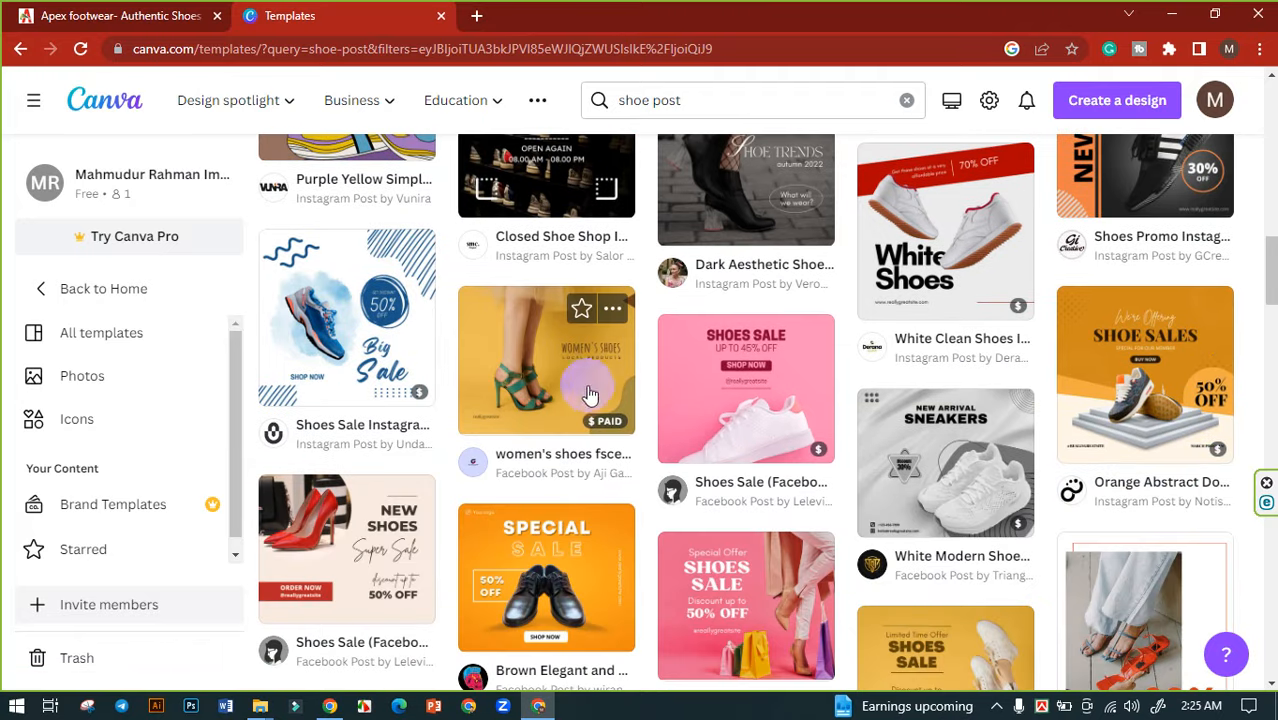
{"action": "scroll", "coordinate": [730, 420], "scroll_direction": "down", "scroll_amount": 2}
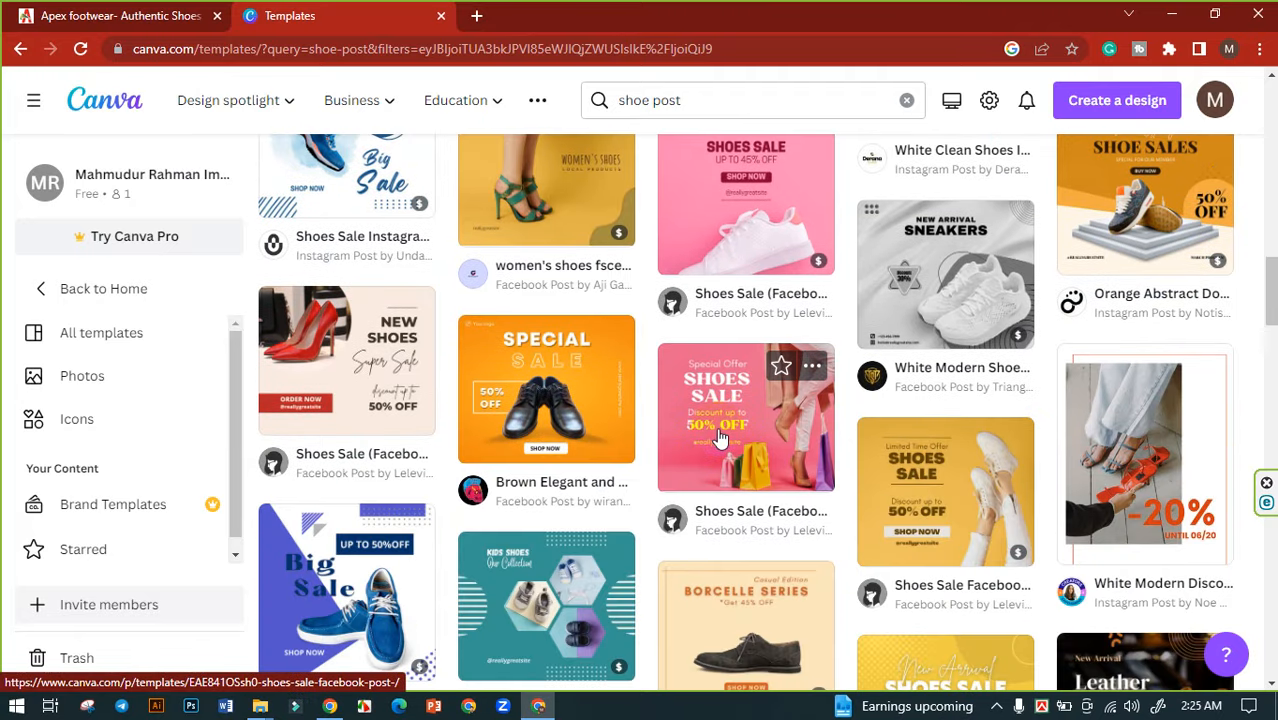
{"action": "scroll", "coordinate": [713, 441], "scroll_direction": "down", "scroll_amount": 1}
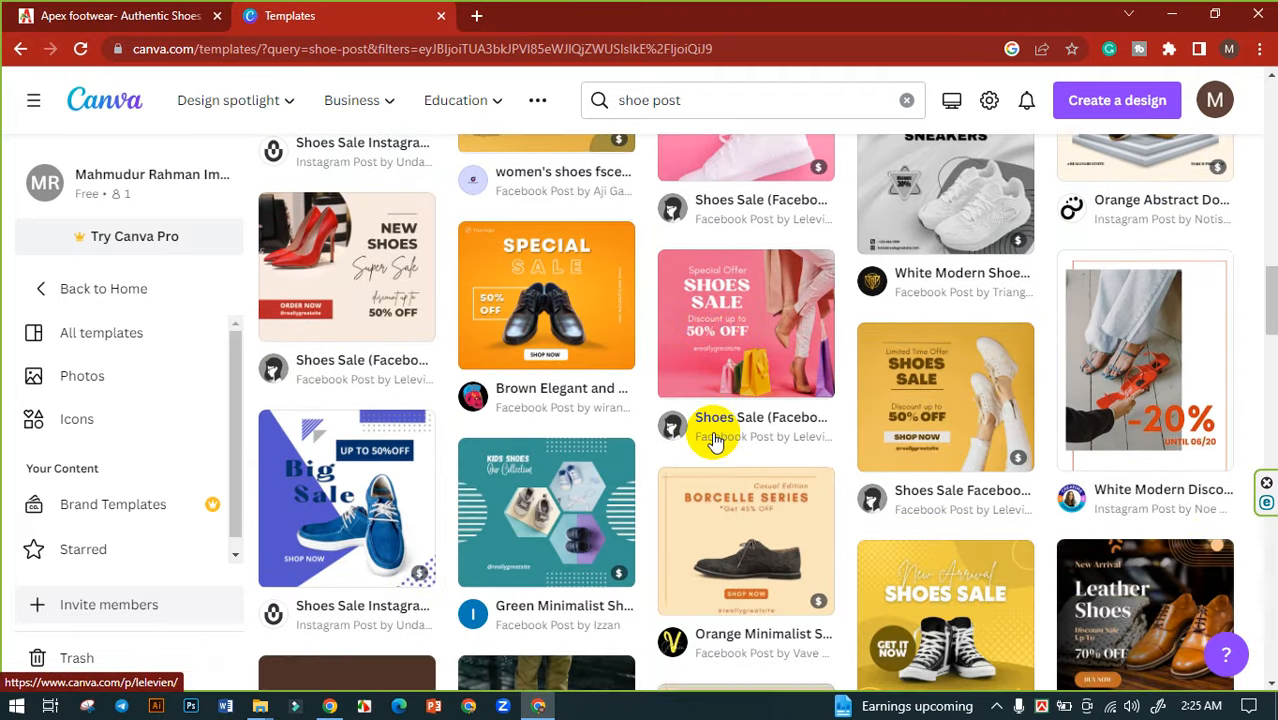
{"action": "scroll", "coordinate": [735, 465], "scroll_direction": "down", "scroll_amount": 2}
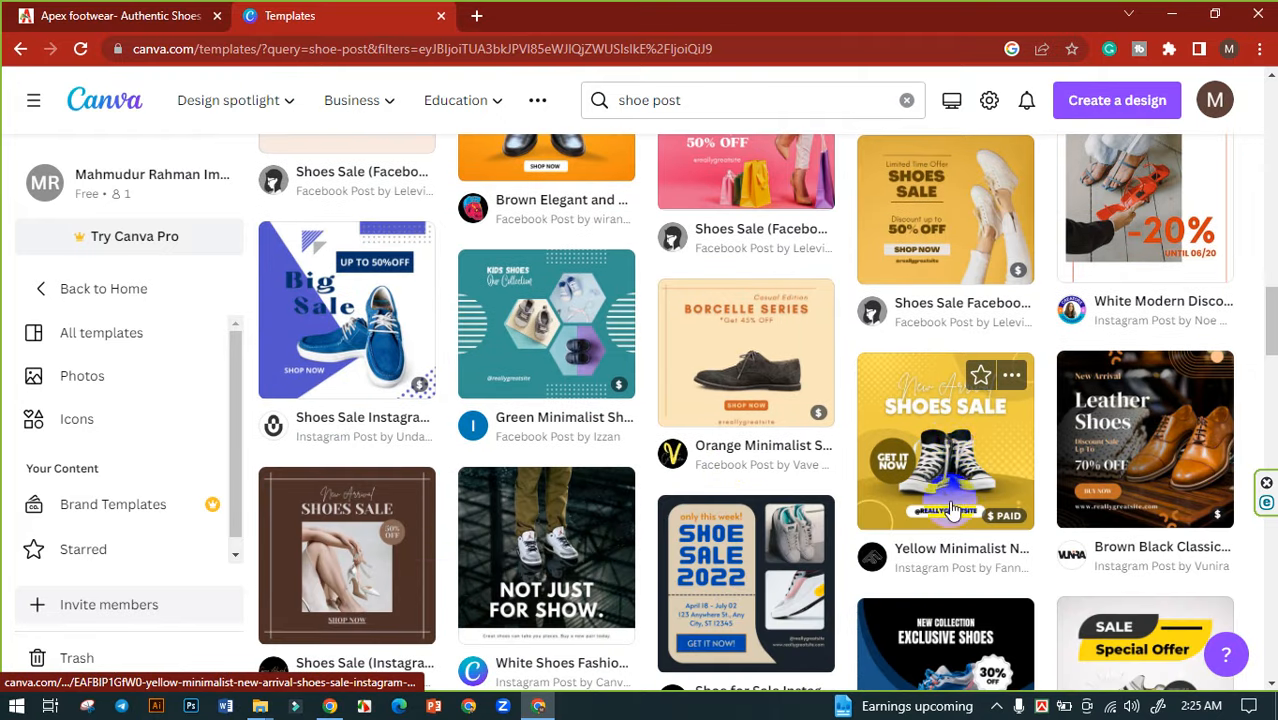
{"action": "scroll", "coordinate": [730, 425], "scroll_direction": "down", "scroll_amount": 4}
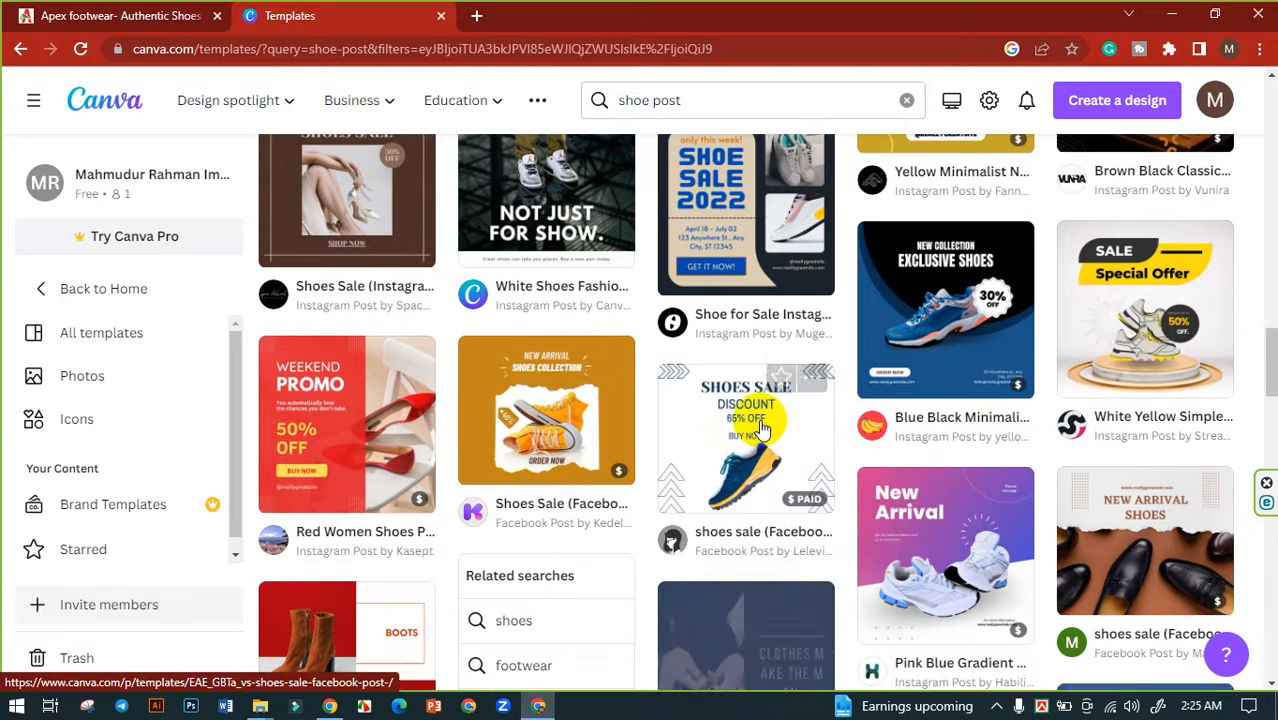
{"action": "left_click", "coordinate": [679, 425]}
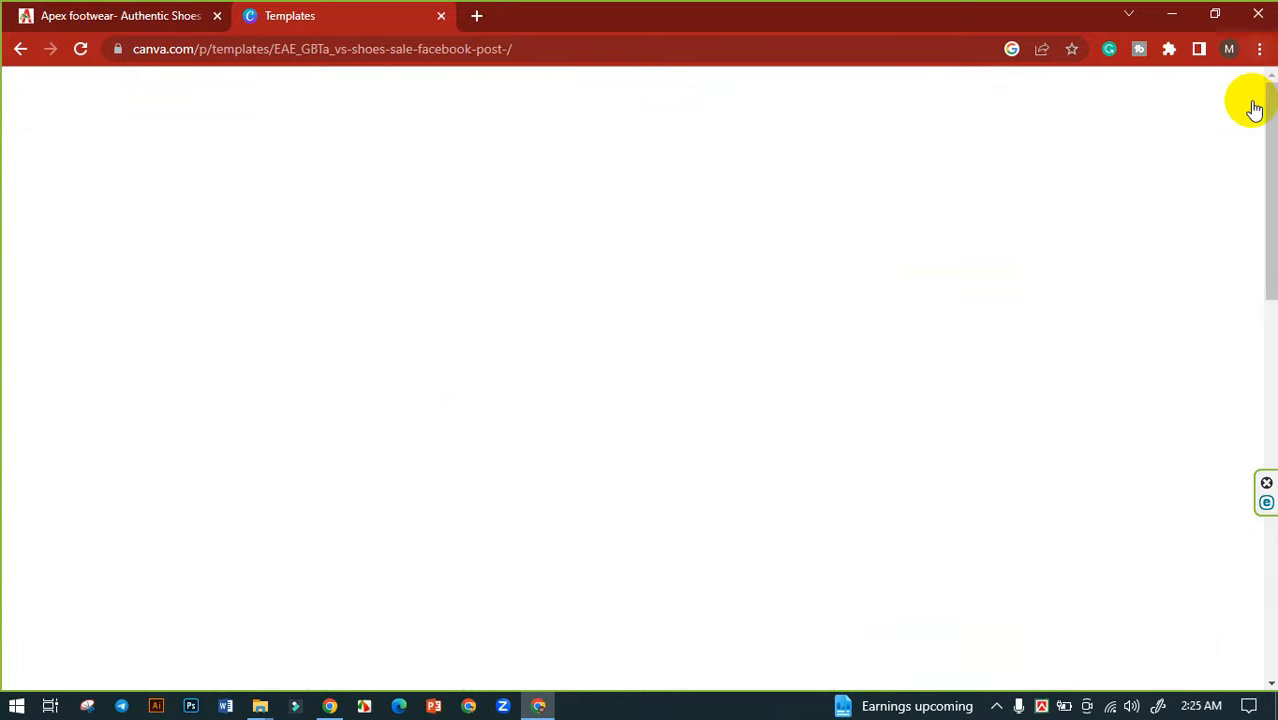
{"action": "left_click", "coordinate": [1239, 100]}
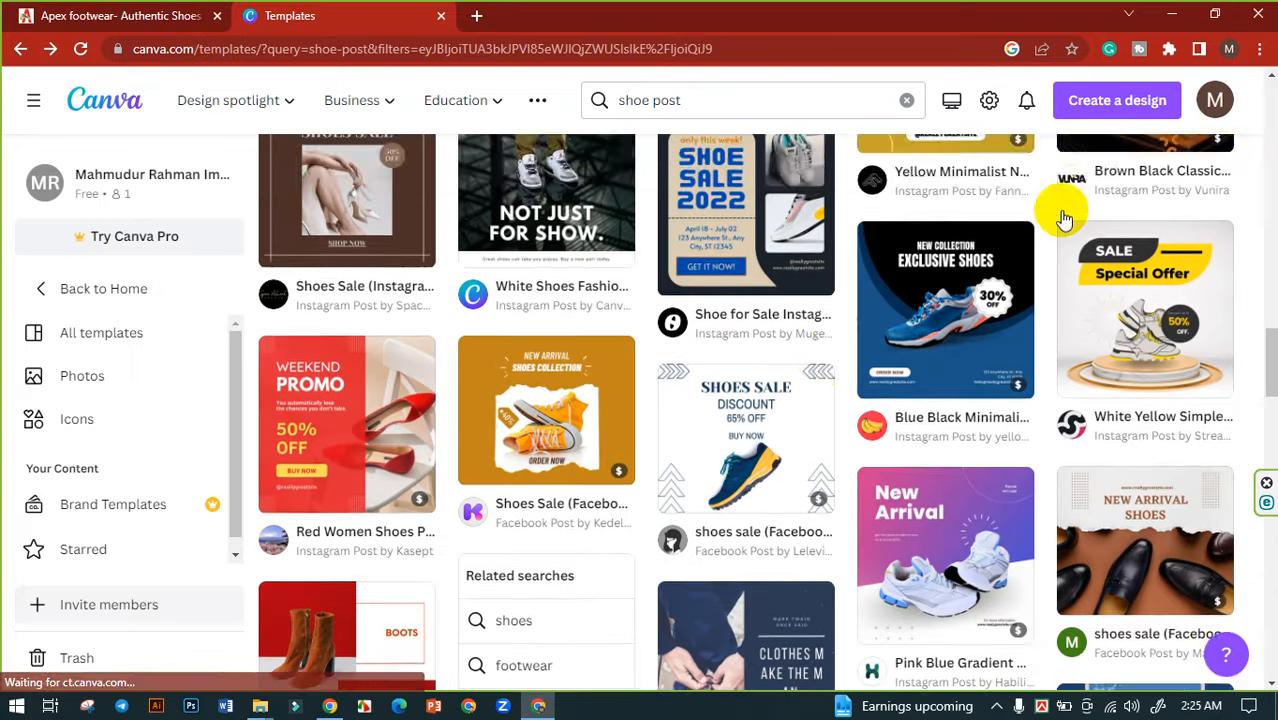
- Choose the Pink Blue Gradient New Arrival Shoes Instagram Post template and open it in the editor for customization
{"action": "scroll", "coordinate": [822, 300], "scroll_direction": "down", "scroll_amount": 2}
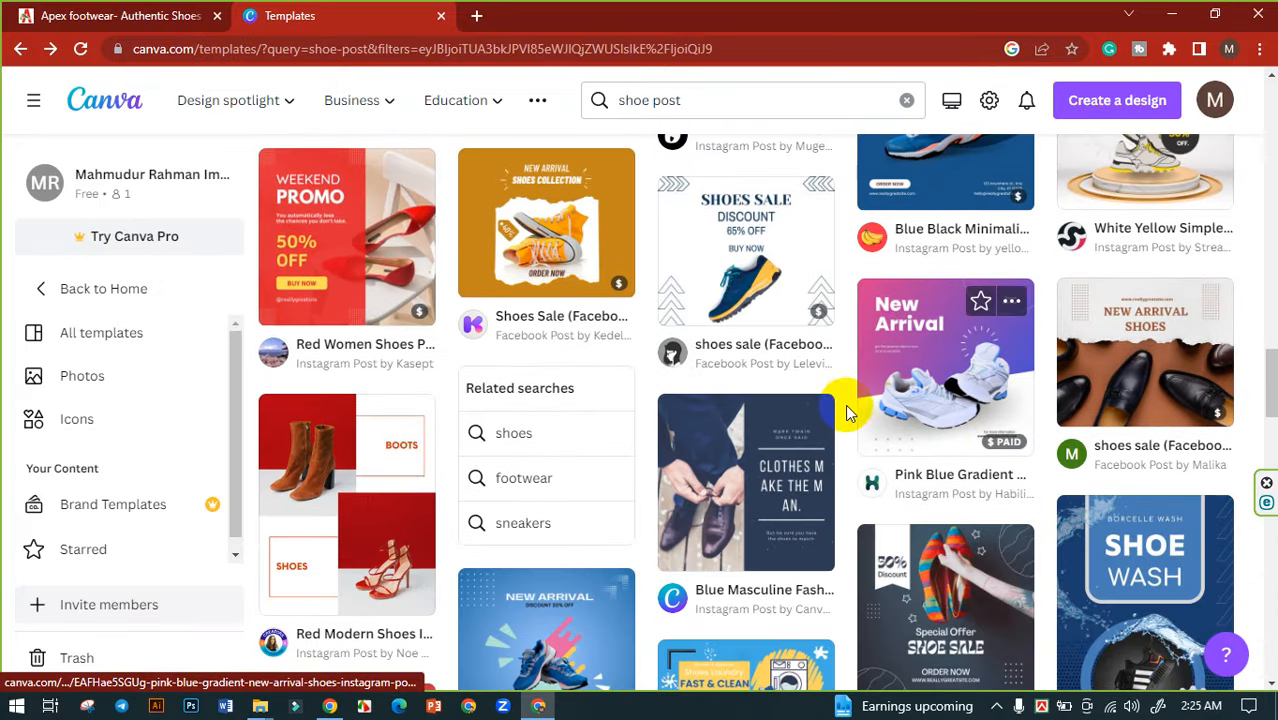
{"action": "scroll", "coordinate": [848, 413], "scroll_direction": "down", "scroll_amount": 1}
{"action": "left_click", "coordinate": [935, 302]}
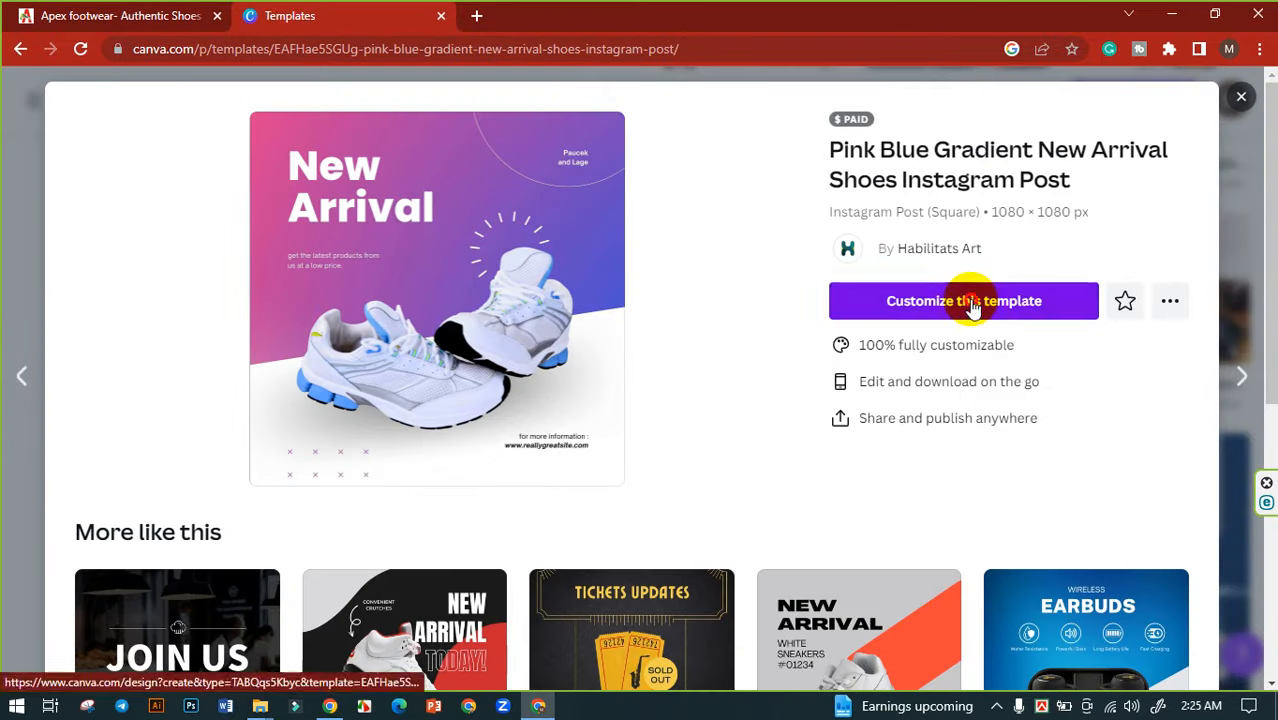
{"action": "left_click", "coordinate": [969, 302]}
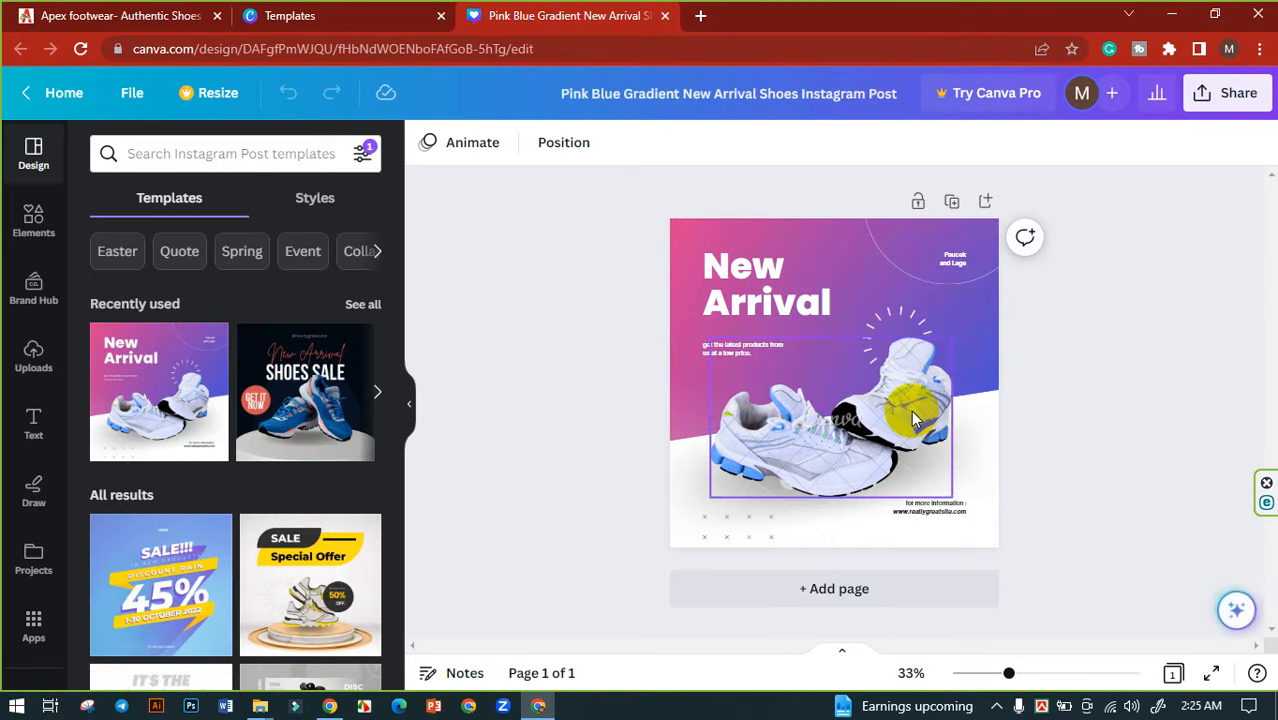
- Delete the template's shoe photo, its shadow, the small cross pattern and the sunburst graphic from the design
{"action": "left_click", "coordinate": [911, 410]}
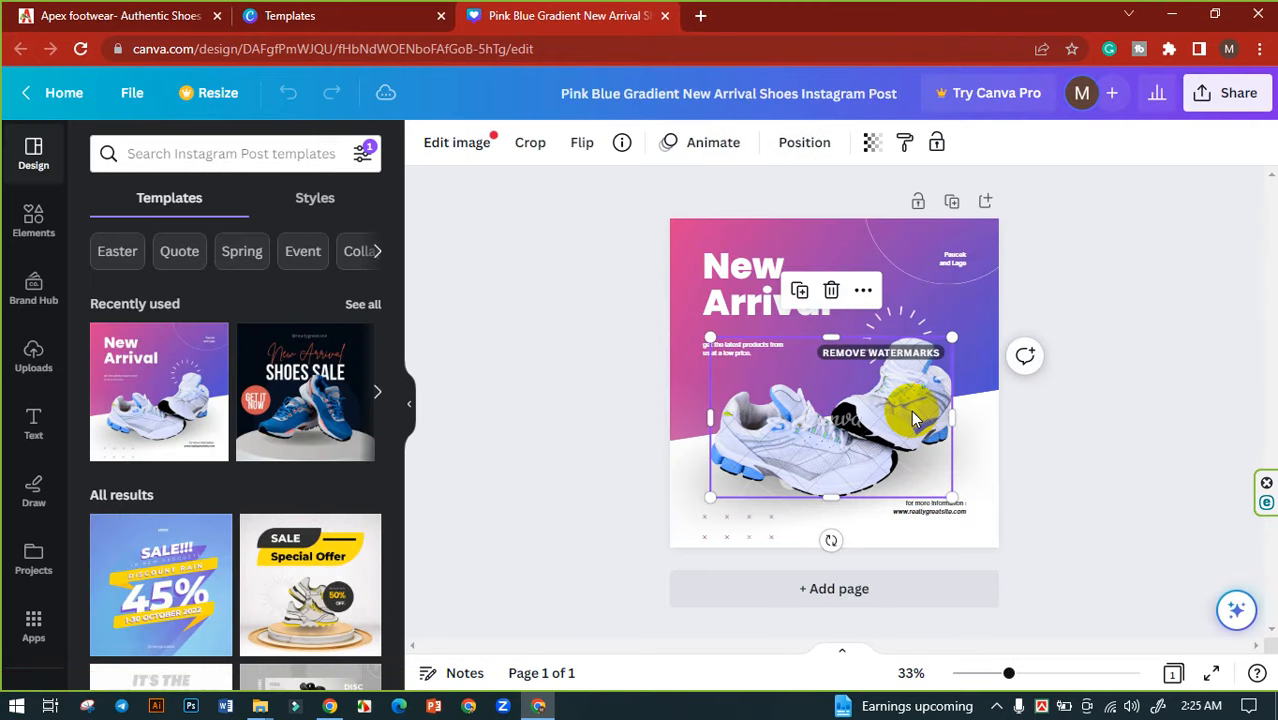
{"action": "left_click", "coordinate": [831, 291]}
{"action": "left_click", "coordinate": [842, 479]}
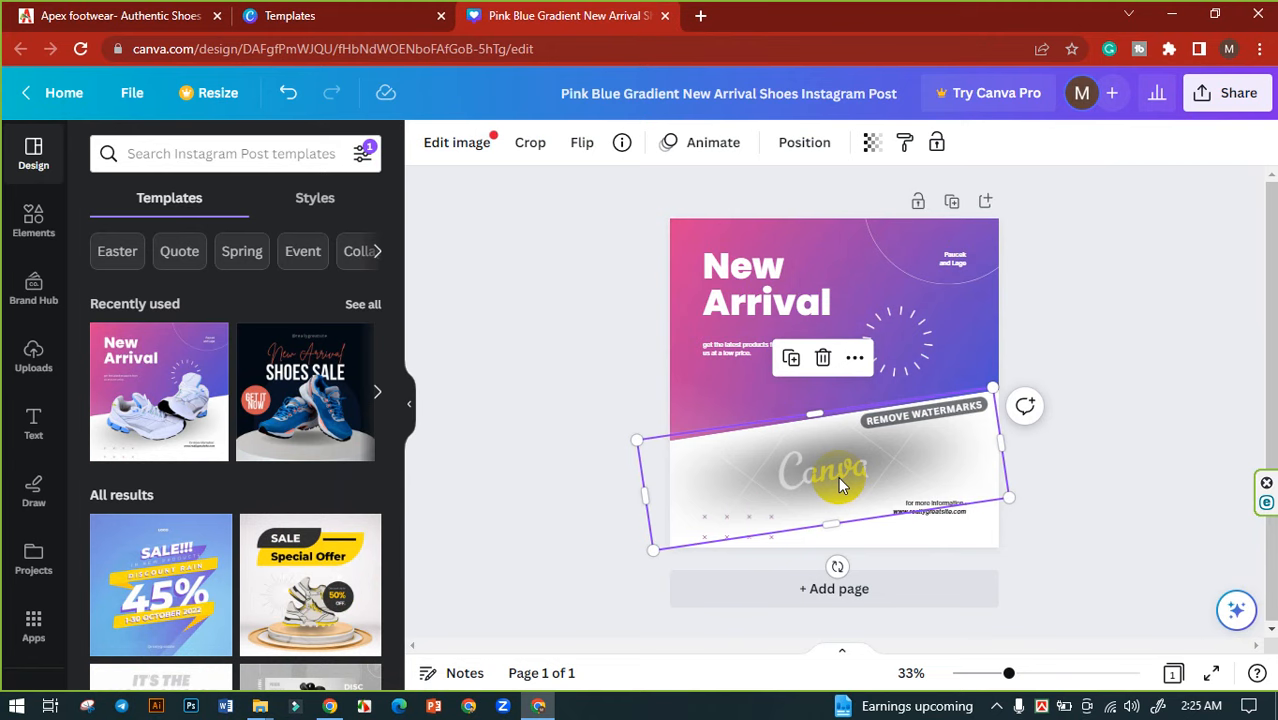
{"action": "left_click", "coordinate": [823, 357]}
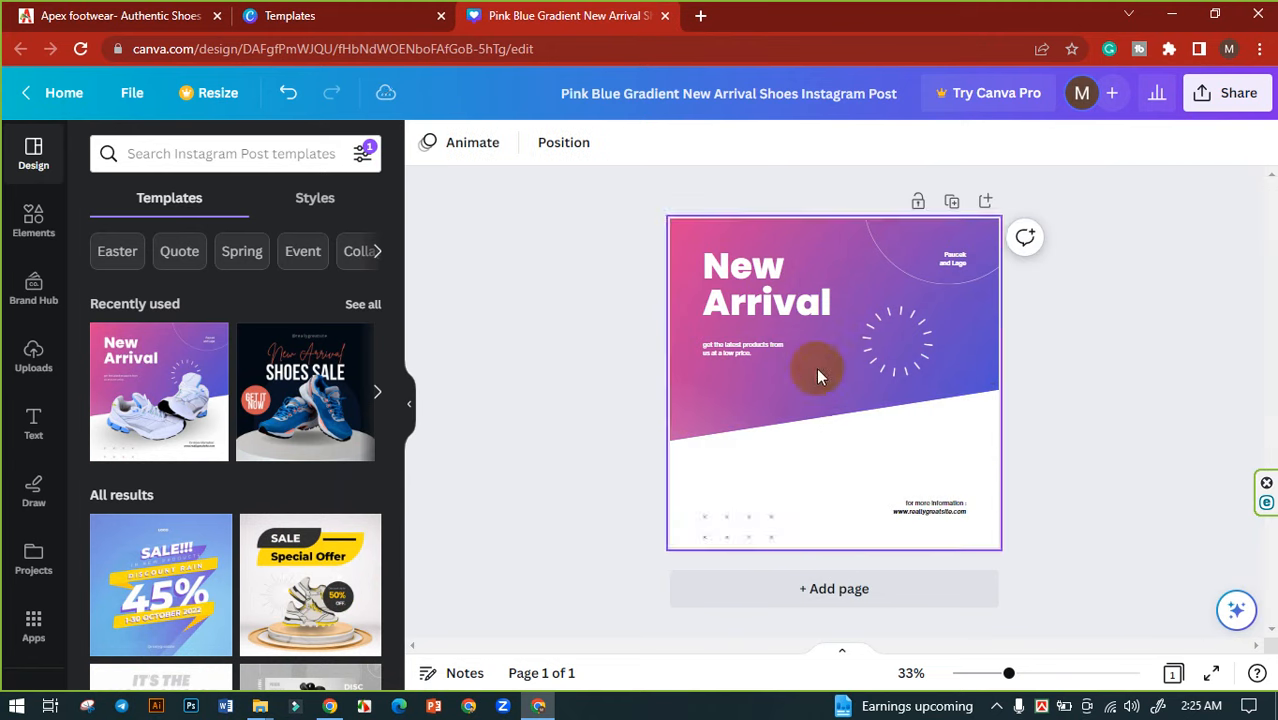
{"action": "left_click", "coordinate": [757, 530]}
{"action": "left_click", "coordinate": [740, 468]}
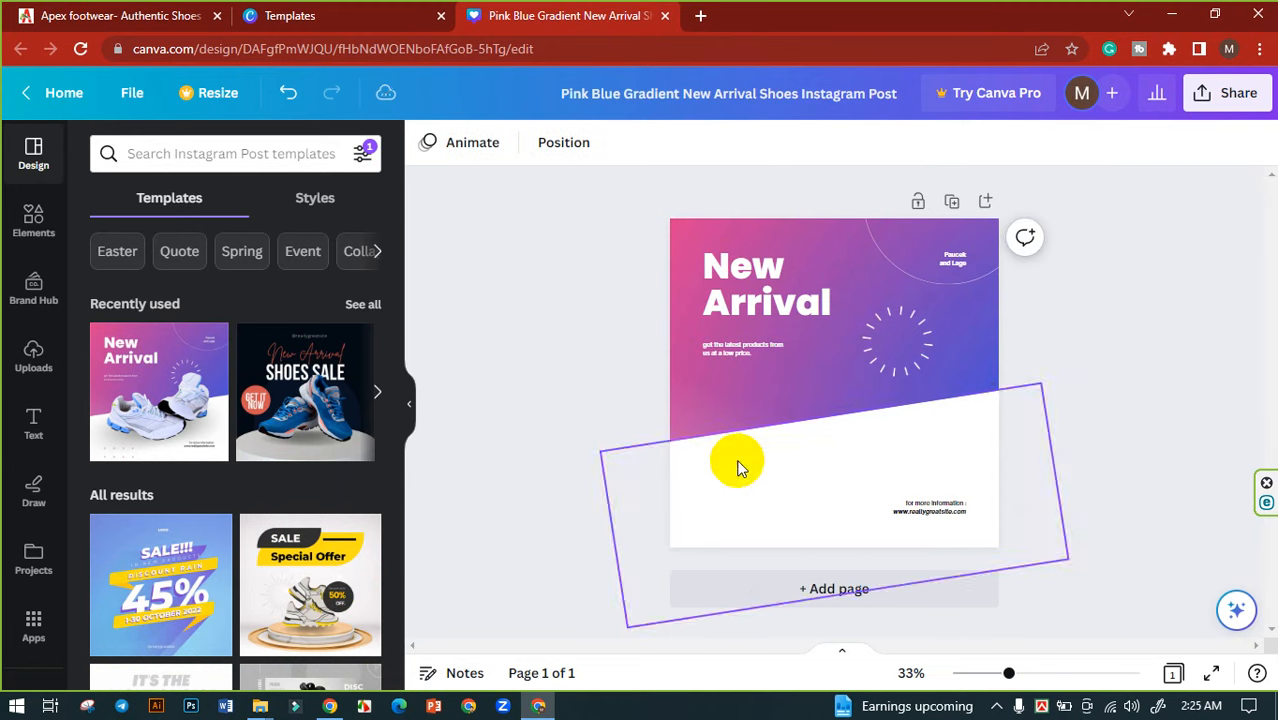
{"action": "left_click", "coordinate": [922, 346]}
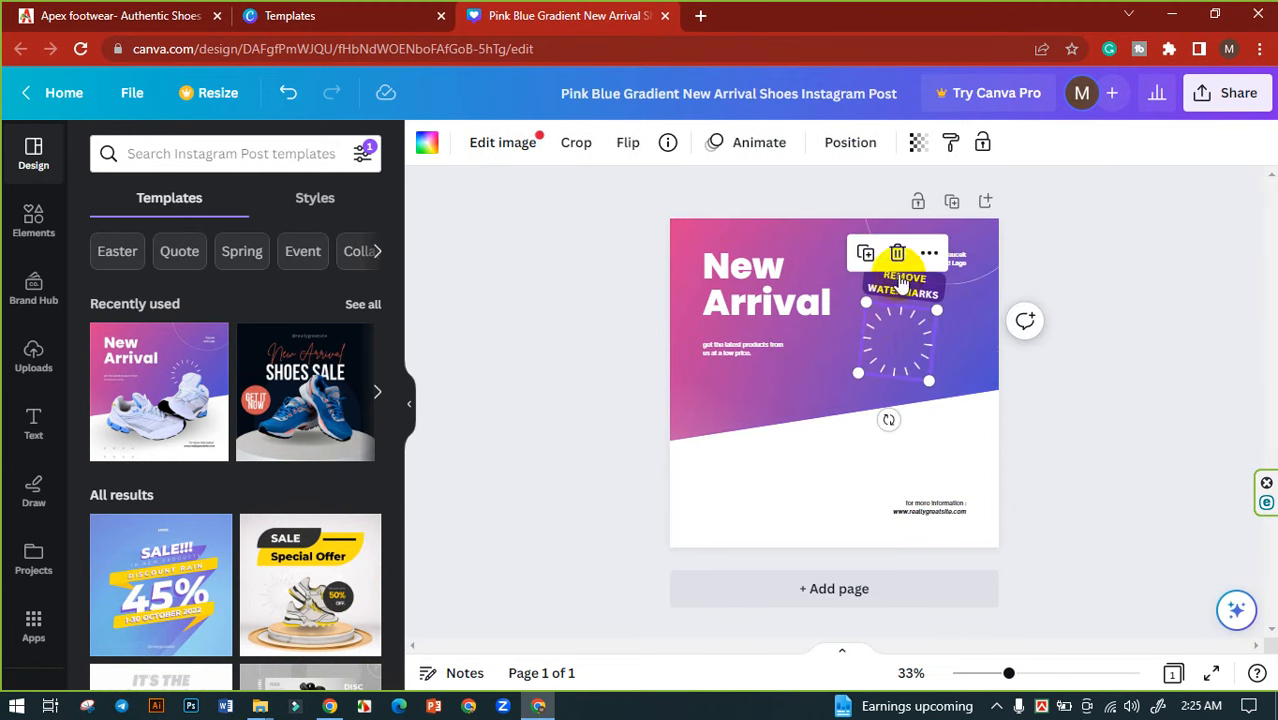
{"action": "left_click", "coordinate": [898, 255]}
{"action": "left_click", "coordinate": [926, 289]}
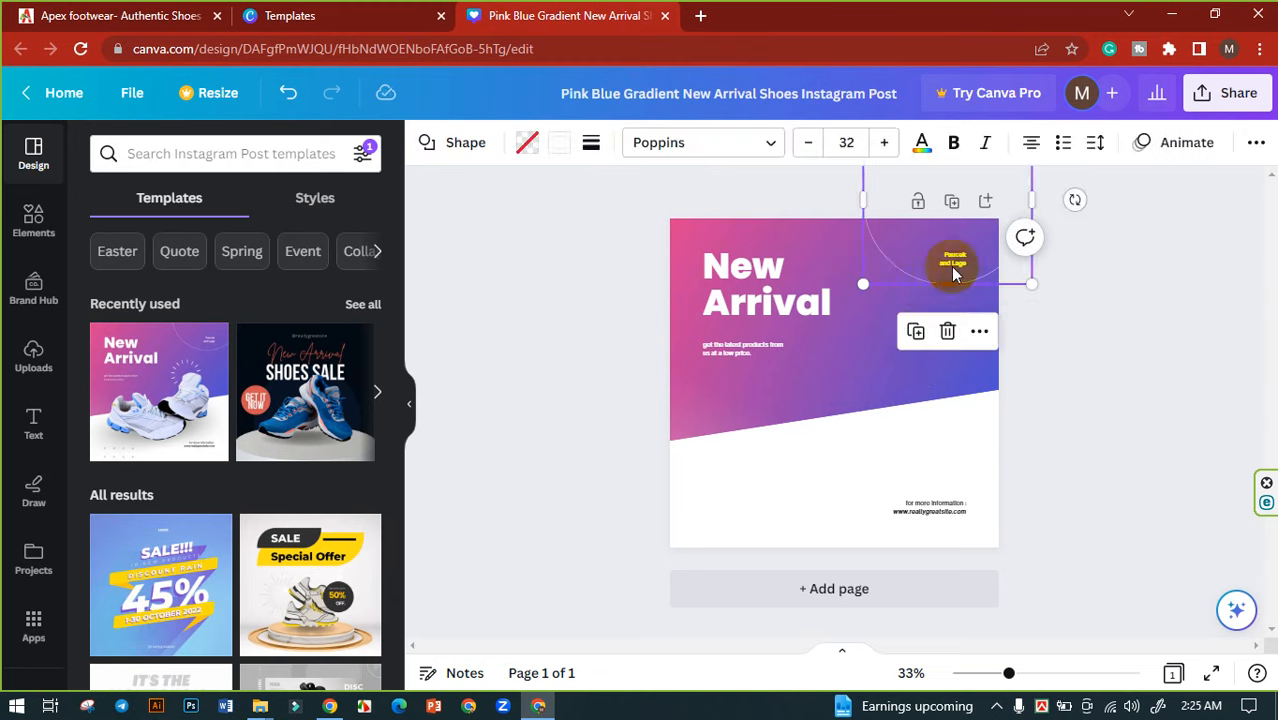
{"action": "left_click", "coordinate": [960, 264]}
{"action": "left_click", "coordinate": [756, 306]}
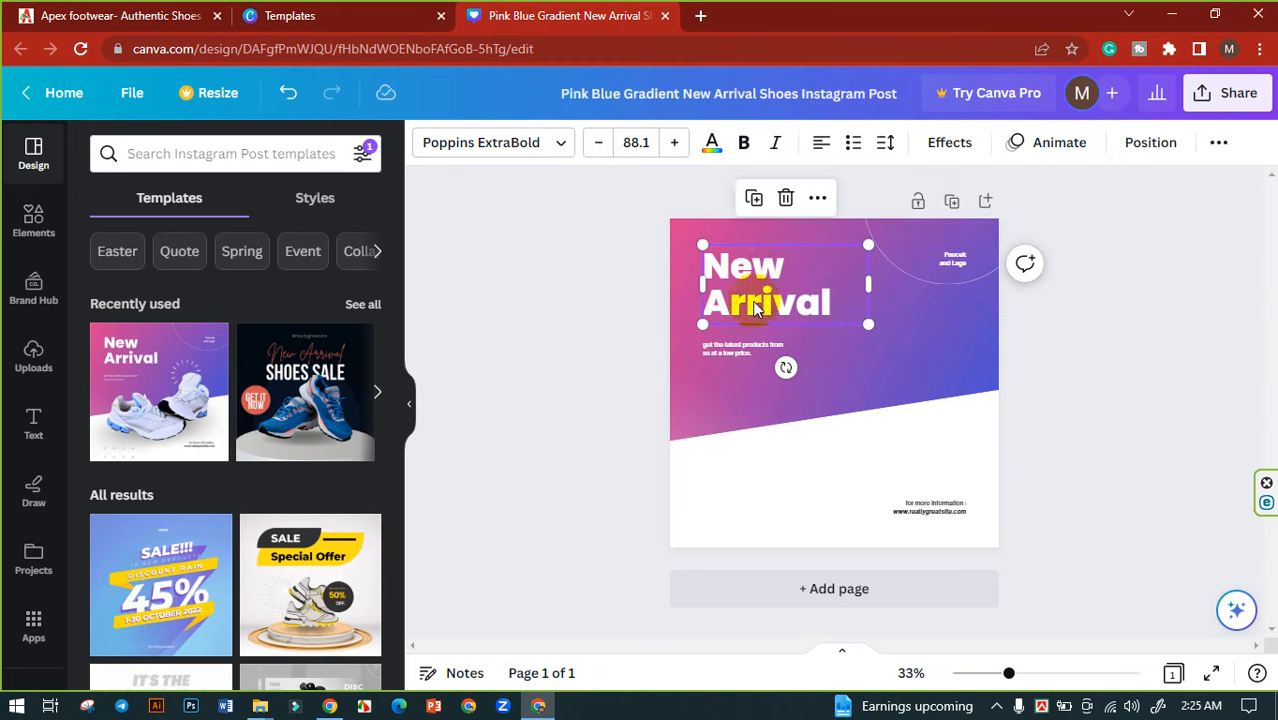
{"action": "left_click", "coordinate": [740, 357]}
{"action": "left_click", "coordinate": [598, 347]}
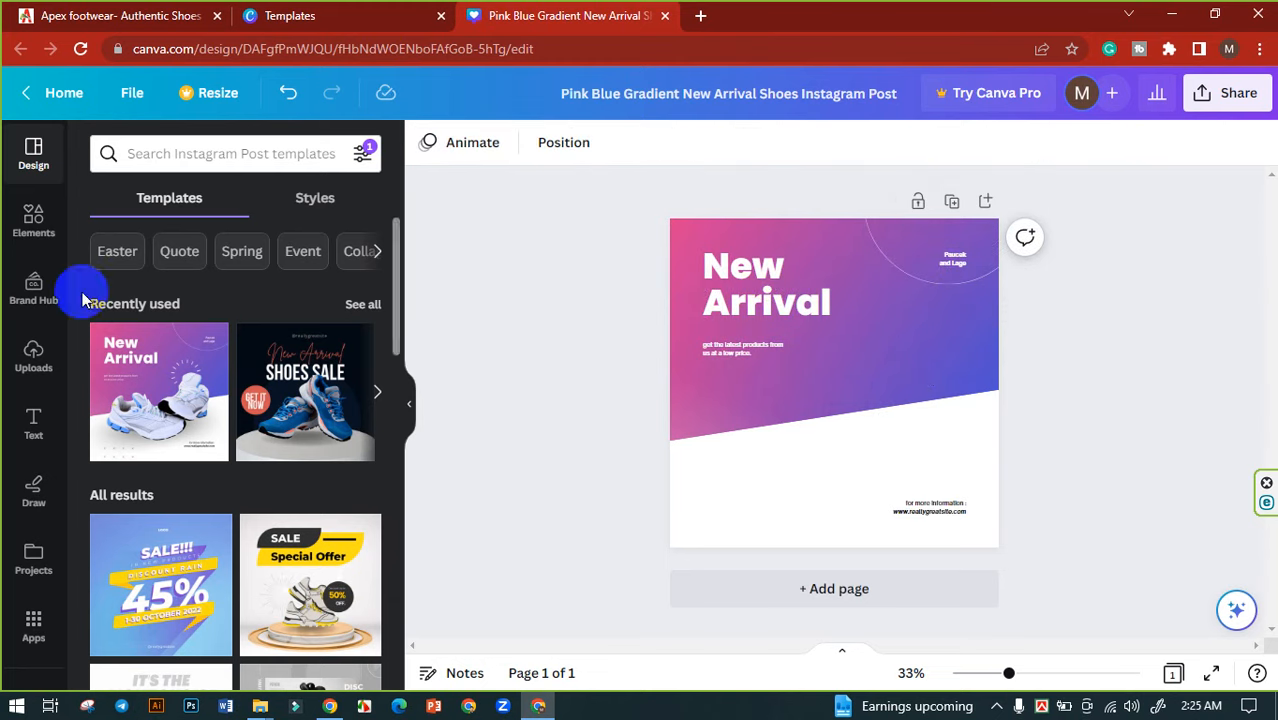
- Add the overlapping circles graphic from the Abstract Minimalist Lined graphics collection to the gradient area beside the heading
{"action": "left_click", "coordinate": [33, 216]}
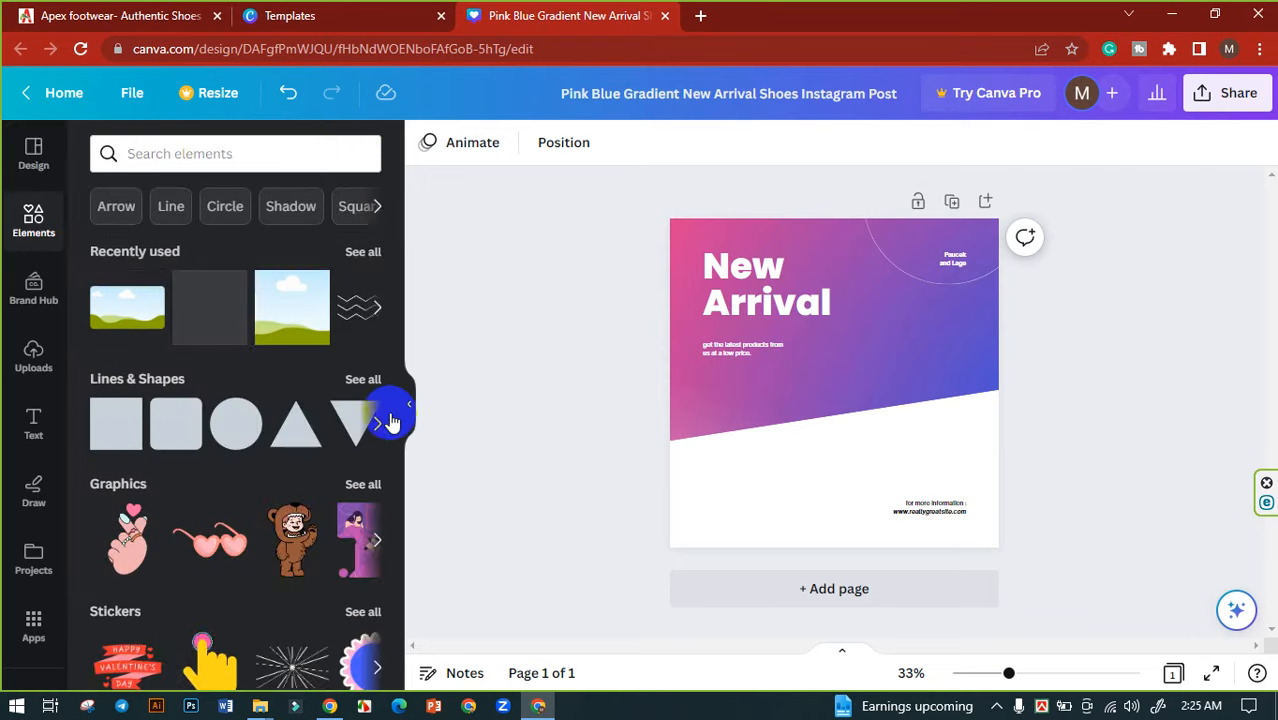
{"action": "scroll", "coordinate": [308, 408], "scroll_direction": "down", "scroll_amount": 10}
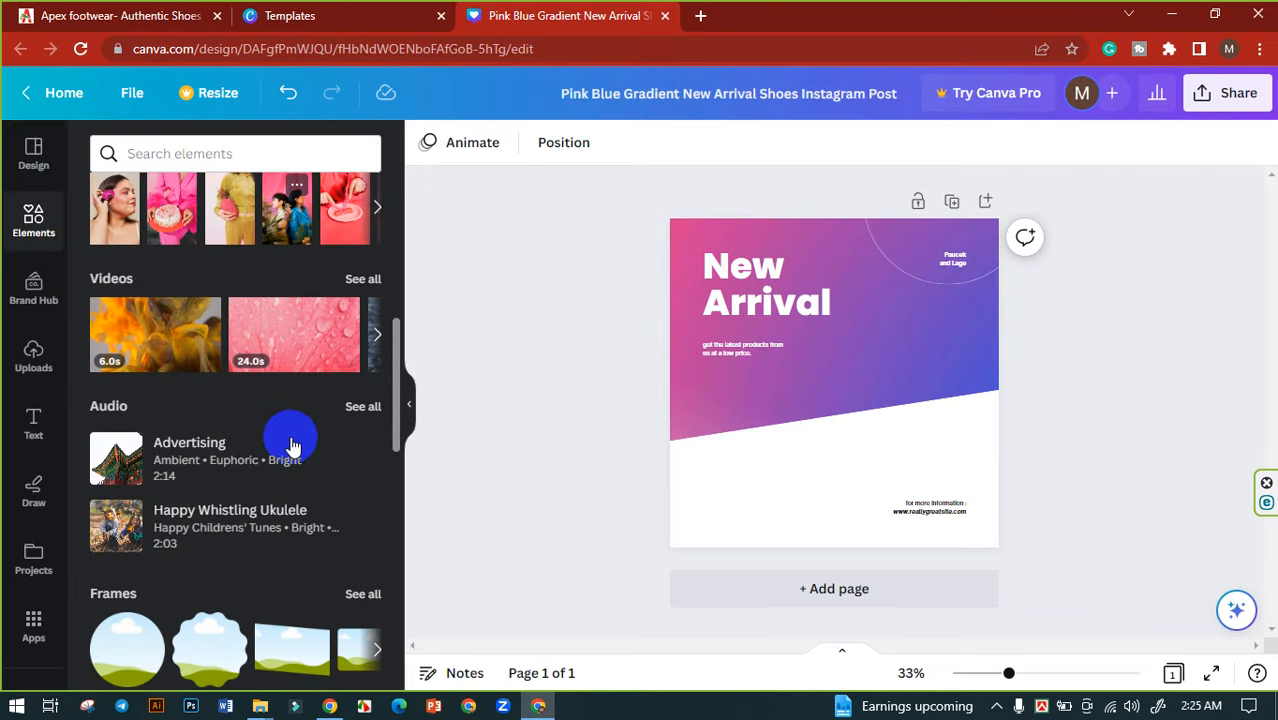
{"action": "scroll", "coordinate": [279, 445], "scroll_direction": "down", "scroll_amount": 15}
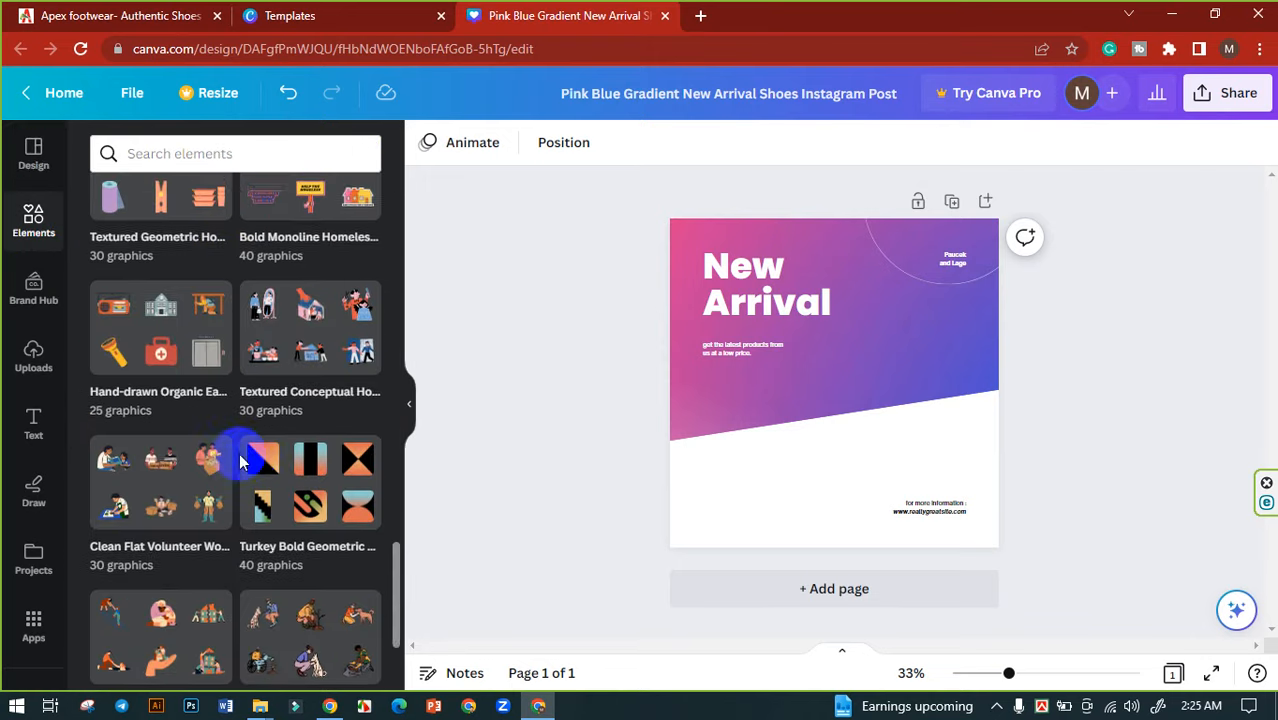
{"action": "scroll", "coordinate": [255, 452], "scroll_direction": "down", "scroll_amount": 12}
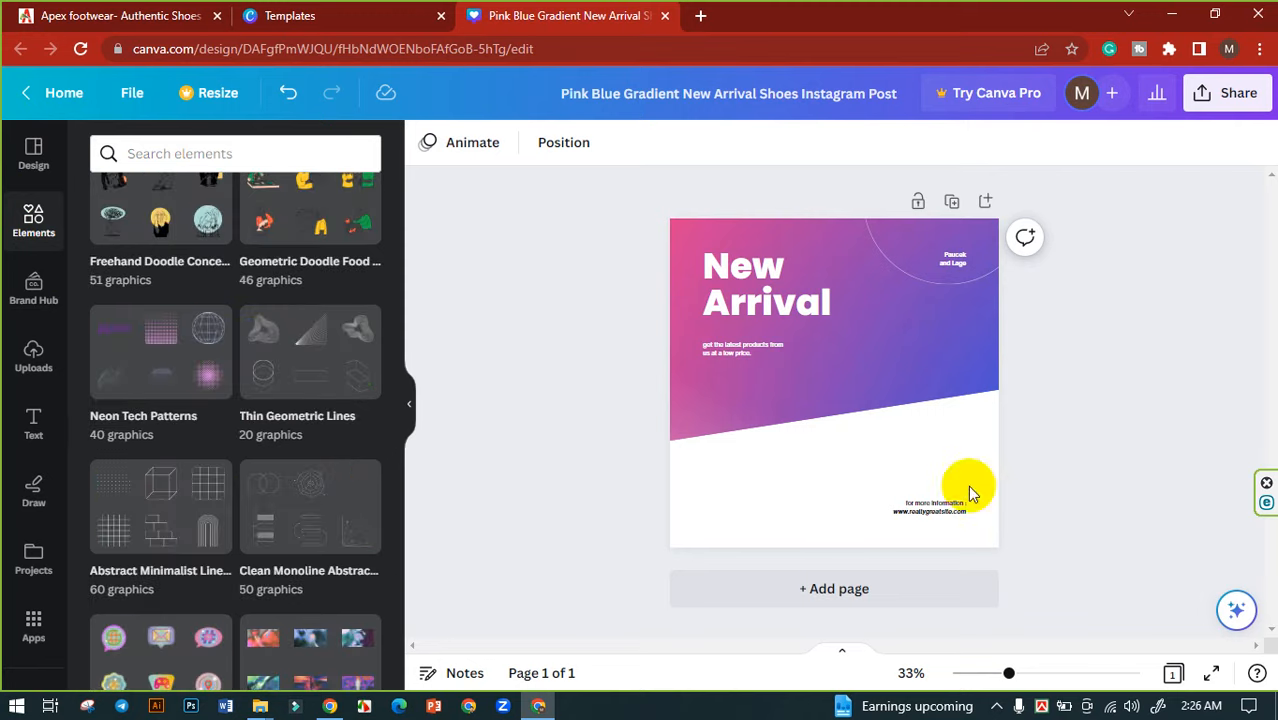
{"action": "left_click", "coordinate": [970, 491]}
{"action": "left_click", "coordinate": [733, 490]}
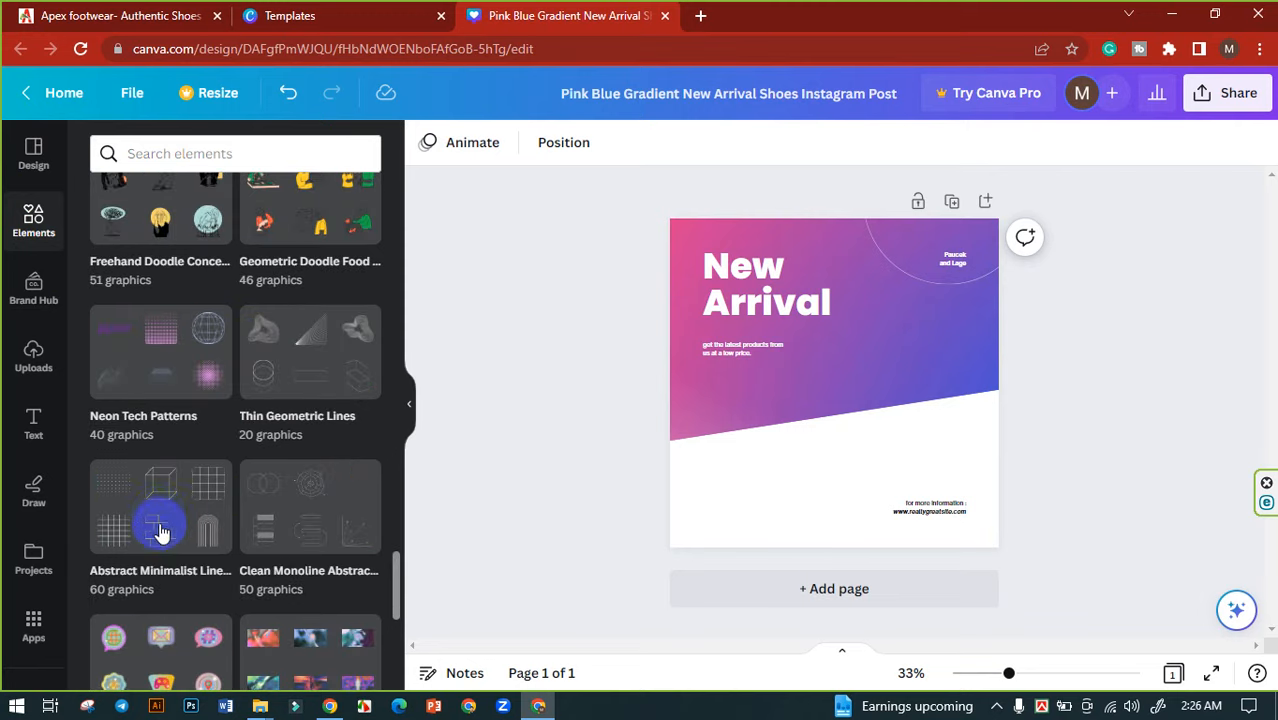
{"action": "left_click", "coordinate": [160, 510]}
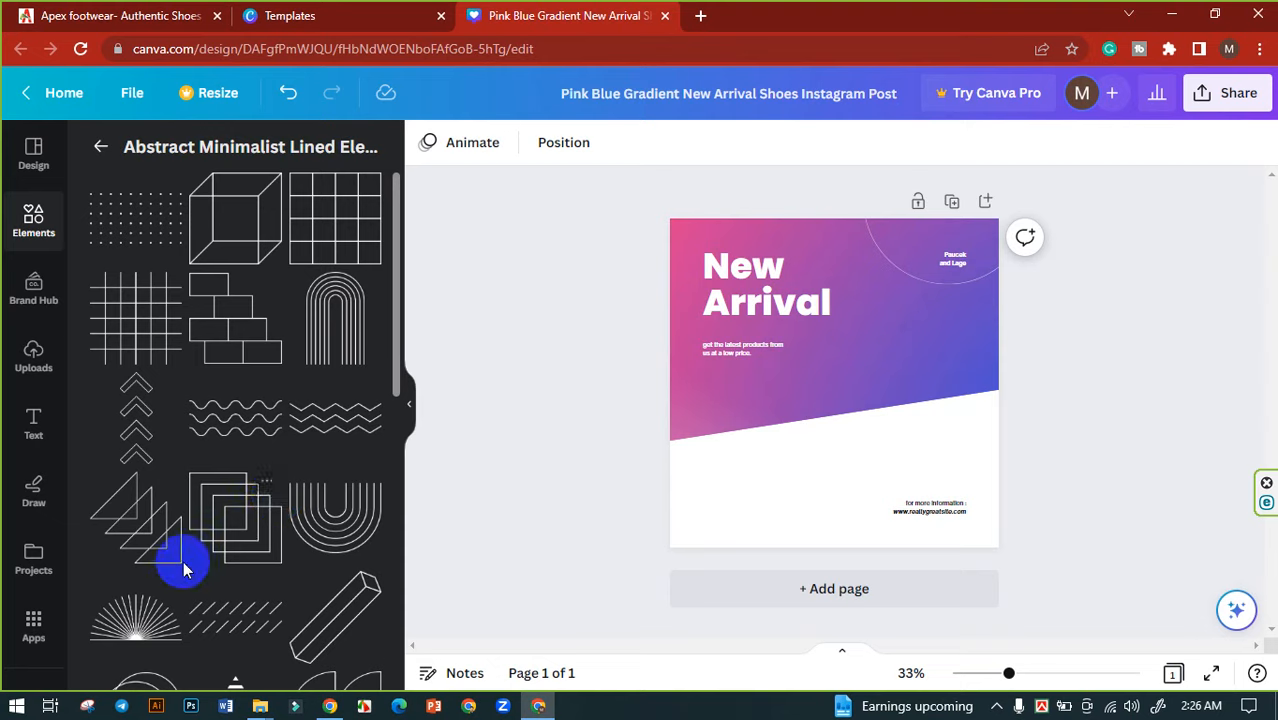
{"action": "scroll", "coordinate": [190, 540], "scroll_direction": "down", "scroll_amount": 3}
{"action": "left_click_drag", "start_coordinate": [165, 530], "coordinate": [930, 318]}
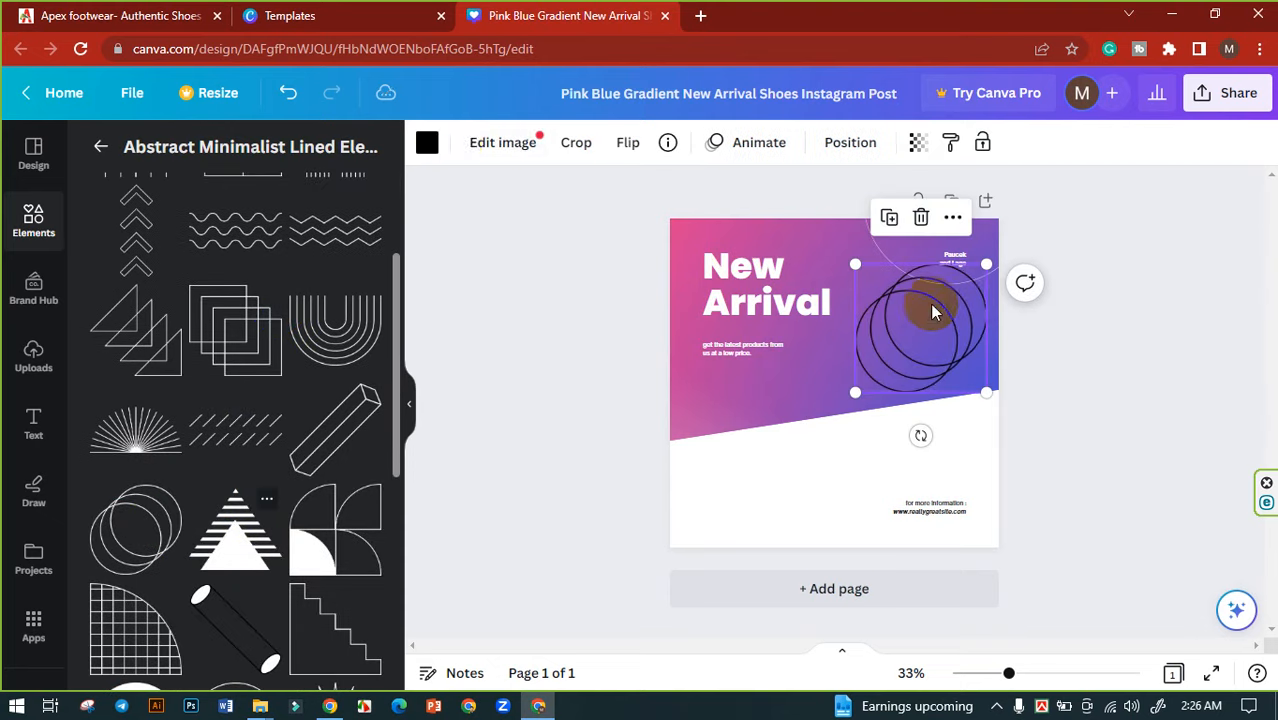
- Recolor the overlapping circles graphic white and set its transparency to about 28
{"action": "left_click", "coordinate": [427, 147]}
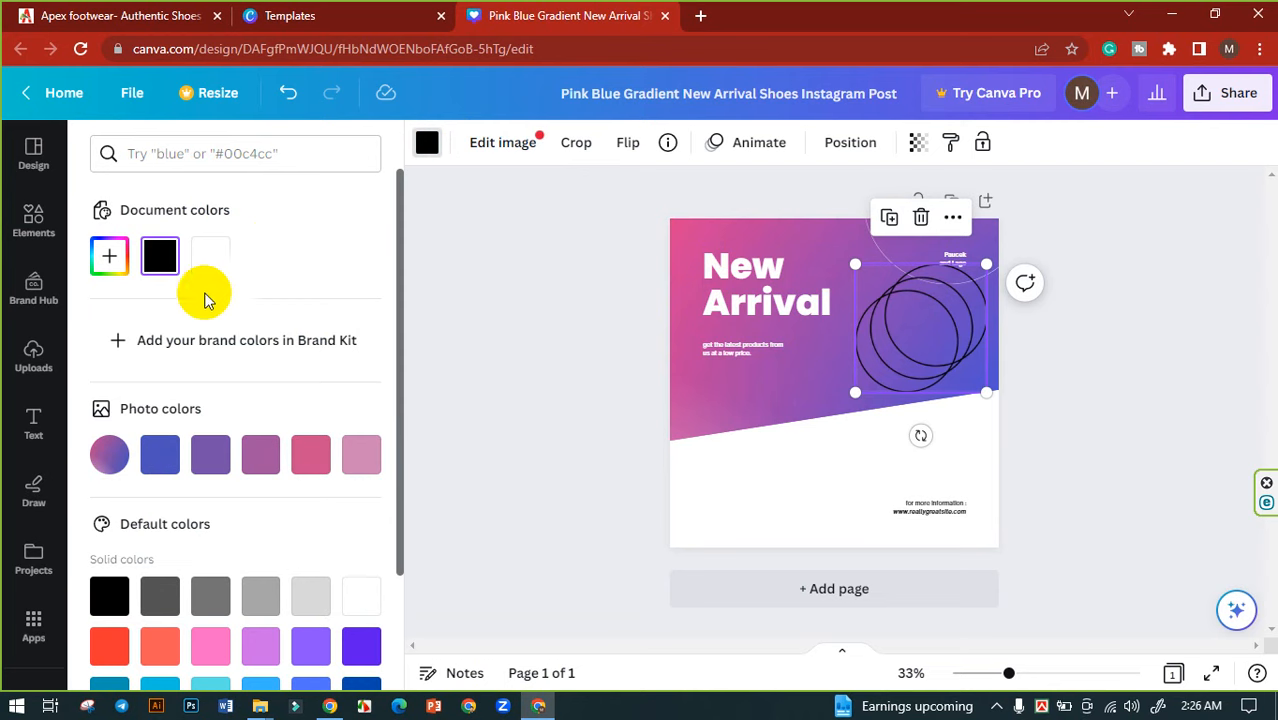
{"action": "left_click", "coordinate": [207, 259]}
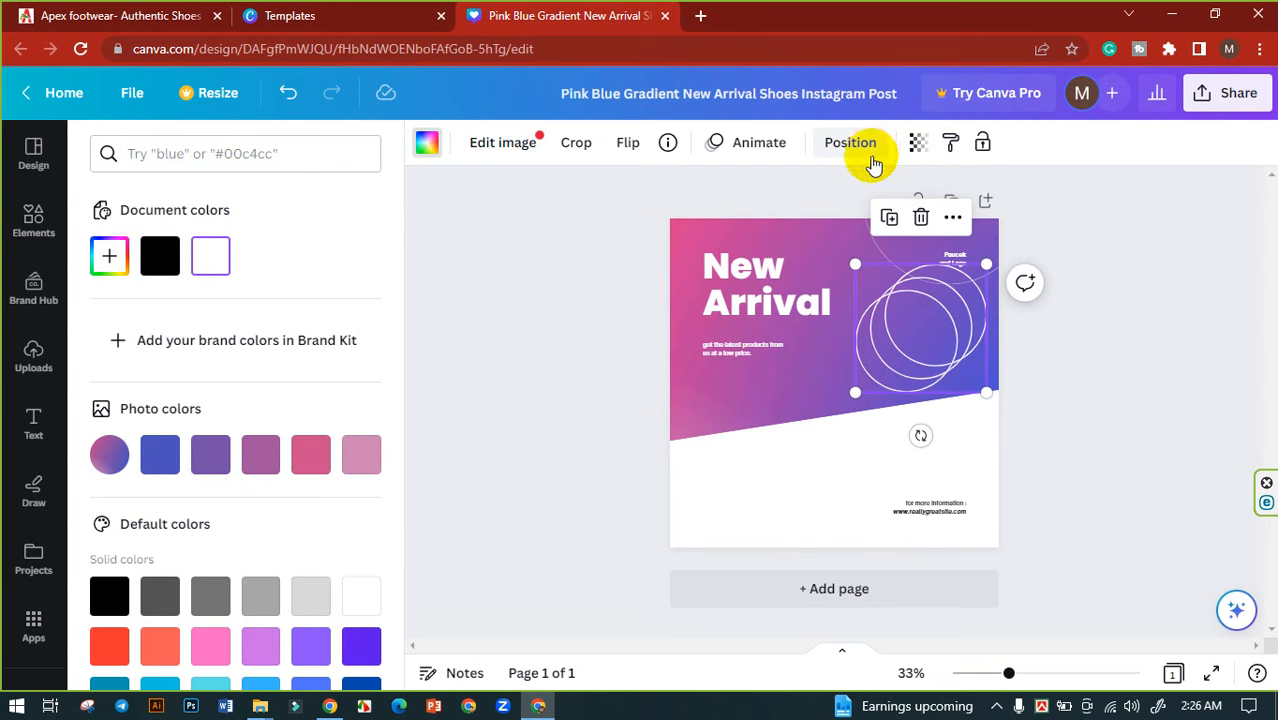
{"action": "left_click", "coordinate": [916, 148]}
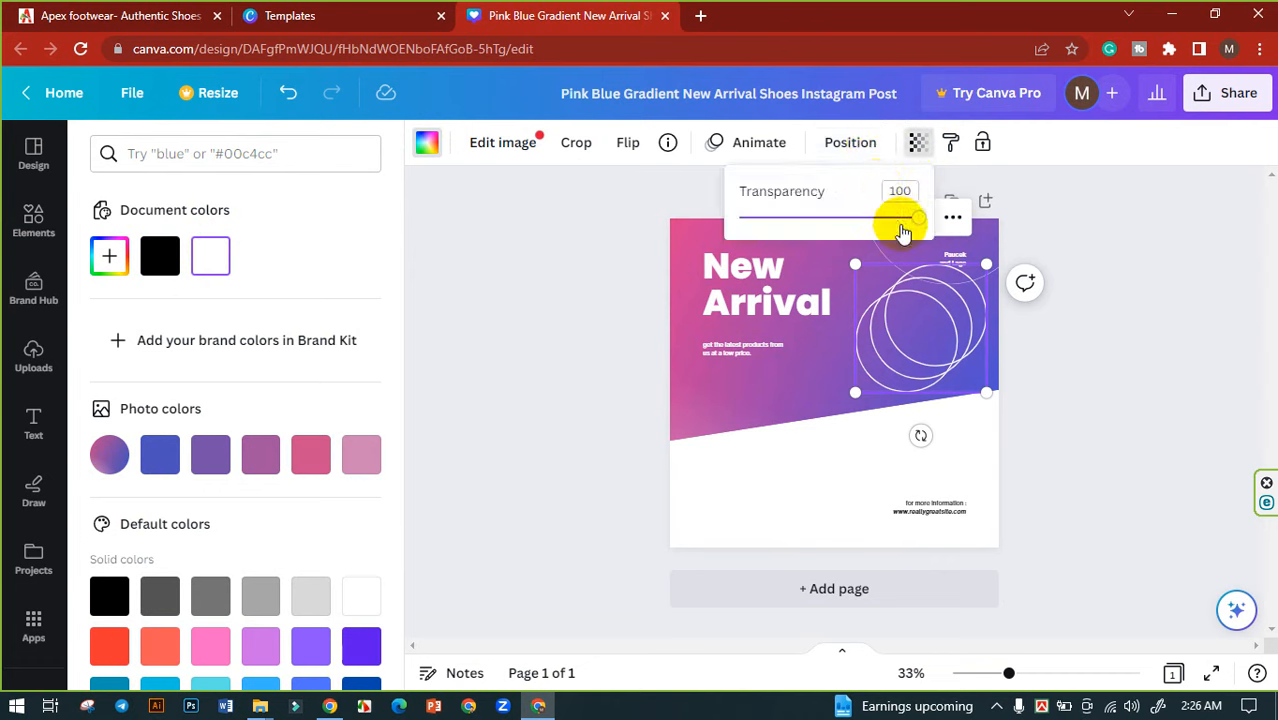
{"action": "left_click_drag", "start_coordinate": [890, 224], "coordinate": [822, 226]}
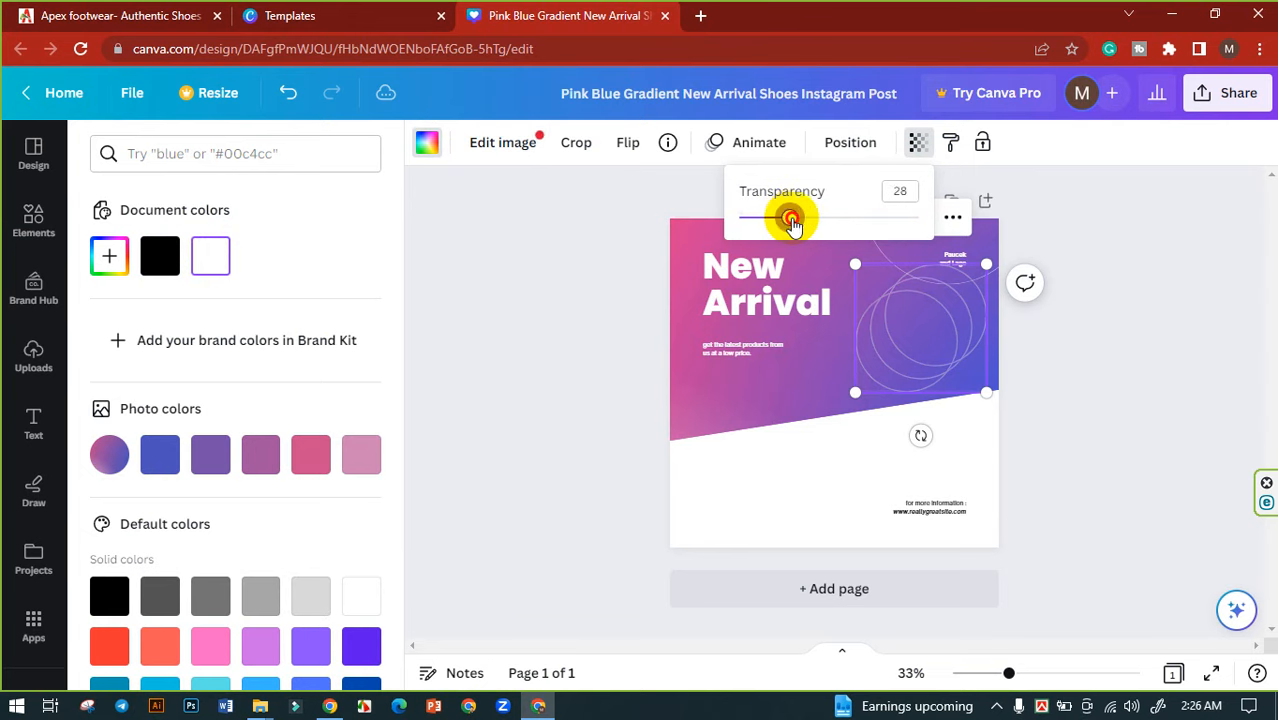
{"action": "left_click", "coordinate": [608, 230]}
{"action": "key", "text": "Escape"}
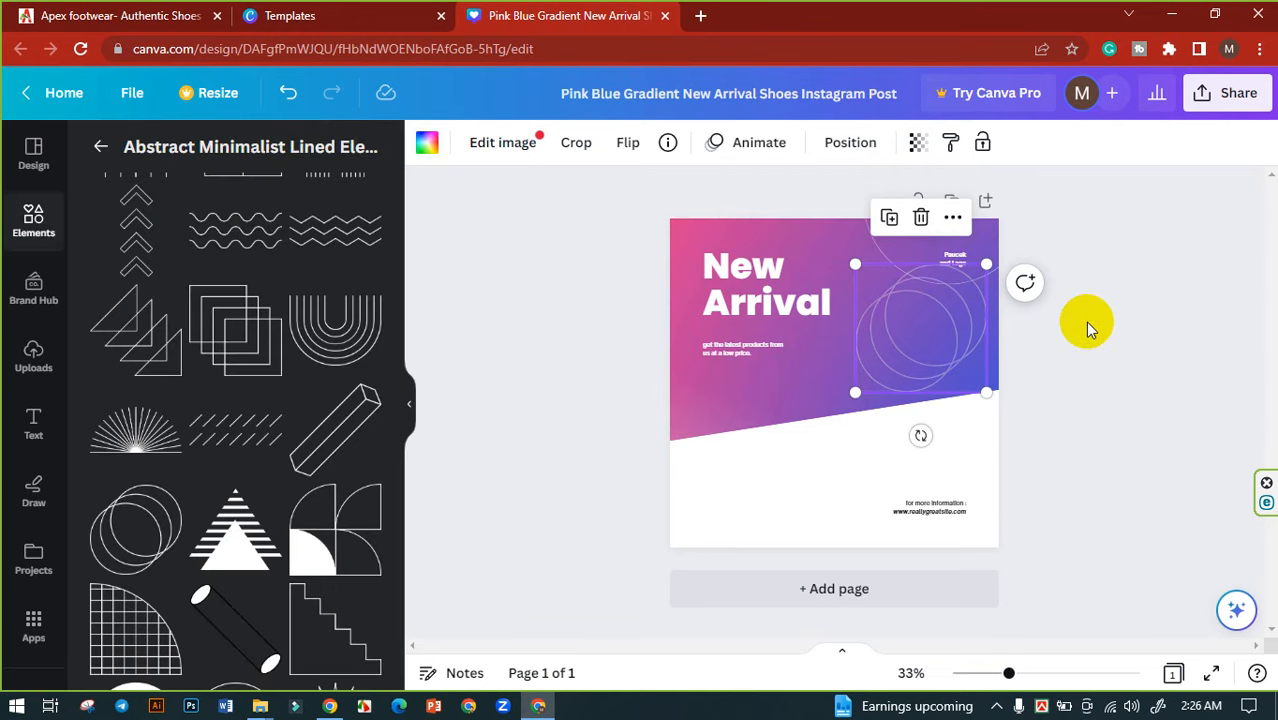
- Move the circles graphic slightly left and down, clear of the logo text in the design's upper-right corner
{"action": "left_click_drag", "start_coordinate": [950, 335], "coordinate": [916, 345]}
{"action": "left_click", "coordinate": [1058, 365]}
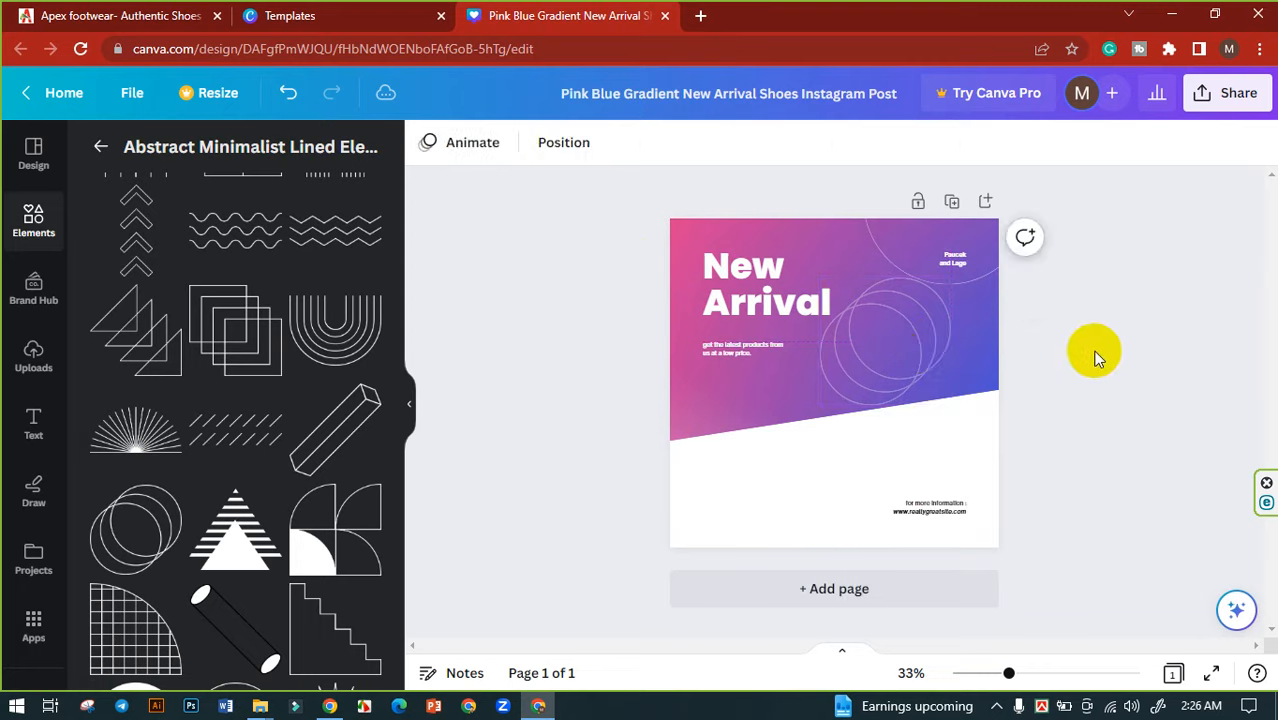
- Place the dotted grid graphic from the same collection in the lower-left corner of the design
{"action": "scroll", "coordinate": [181, 468], "scroll_direction": "down", "scroll_amount": 2}
{"action": "scroll", "coordinate": [179, 466], "scroll_direction": "down", "scroll_amount": 3}
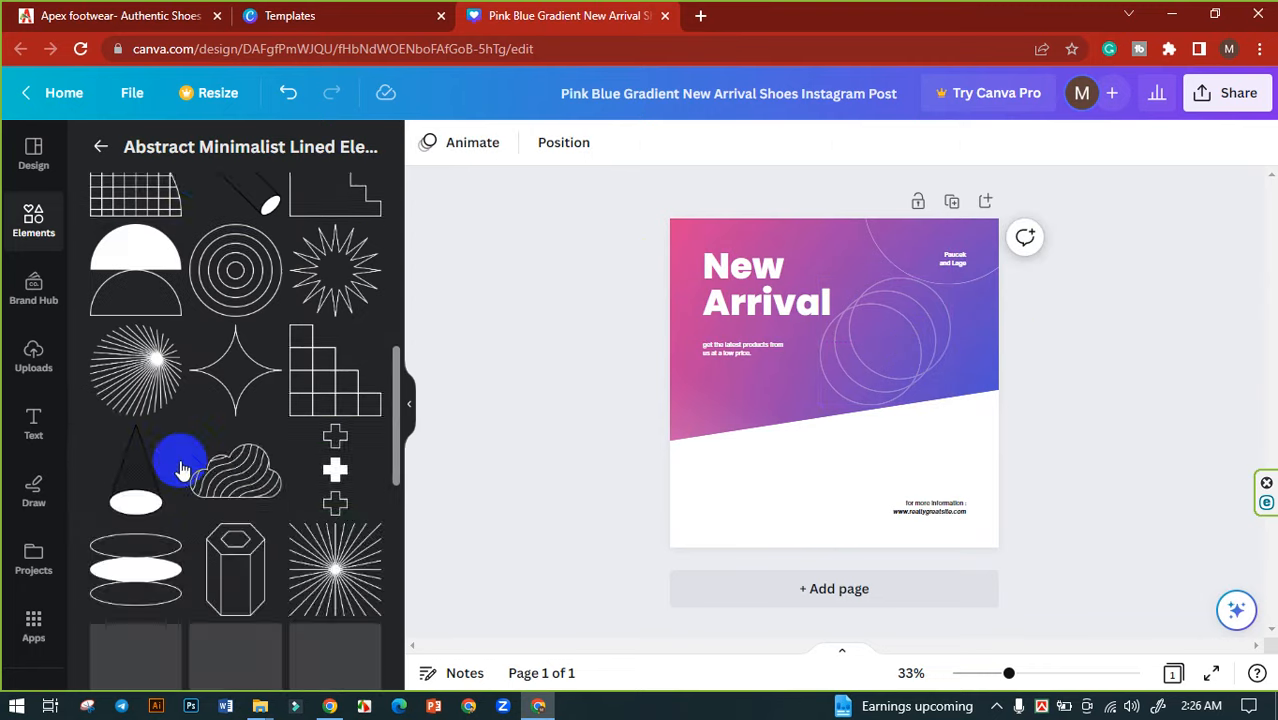
{"action": "scroll", "coordinate": [120, 400], "scroll_direction": "up", "scroll_amount": 7}
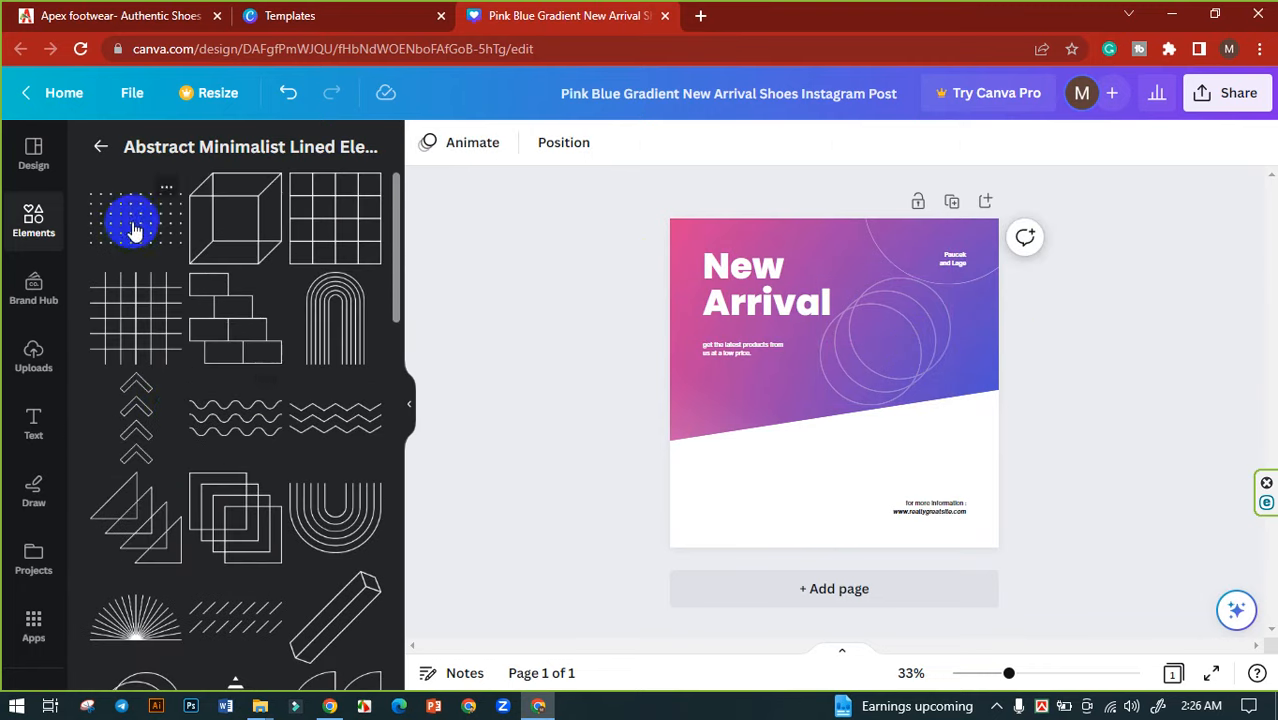
{"action": "left_click_drag", "start_coordinate": [131, 222], "coordinate": [707, 529]}
{"action": "left_click", "coordinate": [565, 510]}
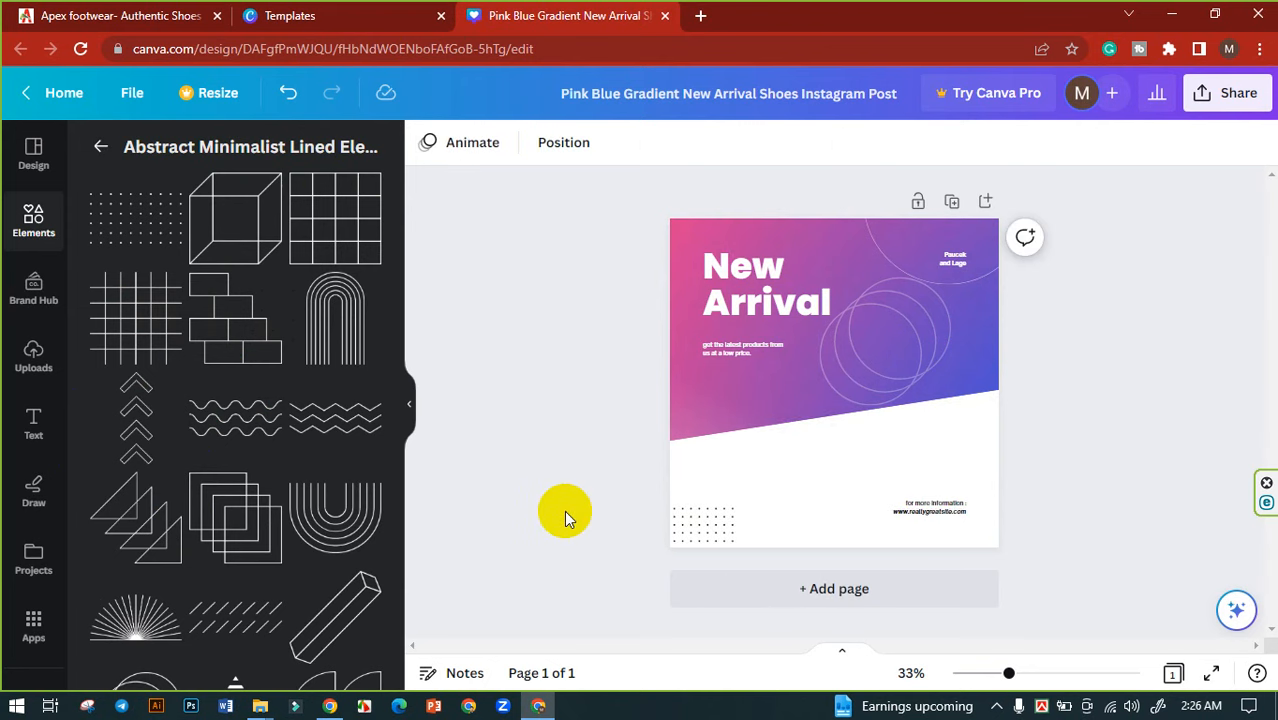
- Enlarge the "for more information" and website lines together to about size 25.7 and shift them toward the design's lower-right corner
{"action": "left_click", "coordinate": [925, 511]}
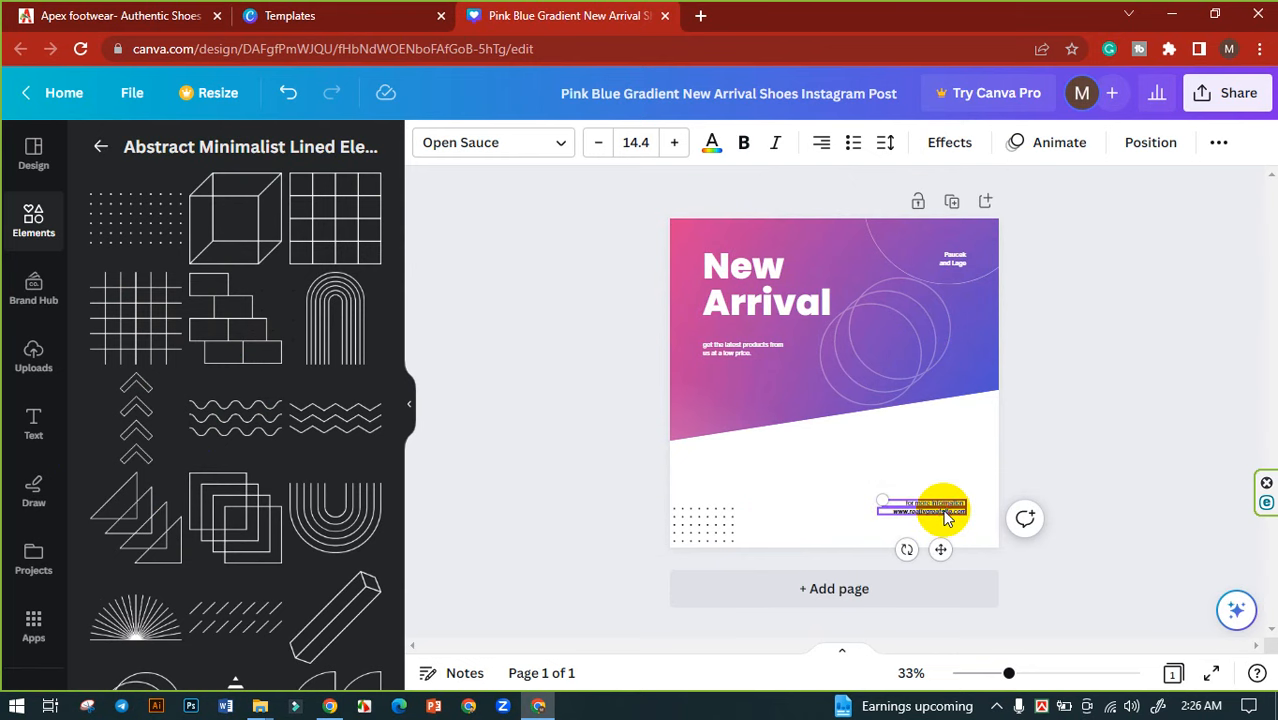
{"action": "left_click", "coordinate": [947, 516], "text": "shift"}
{"action": "left_click_drag", "start_coordinate": [878, 522], "coordinate": [810, 548]}
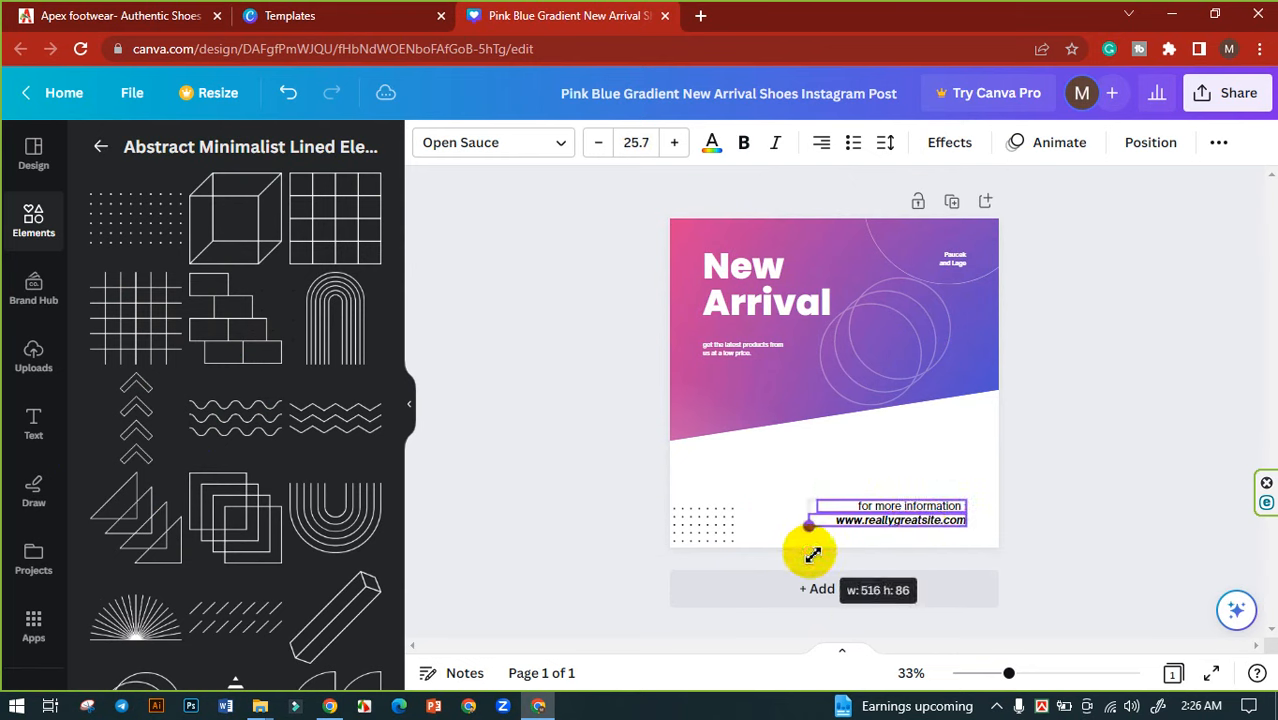
{"action": "mouse_move", "coordinate": [925, 524]}
{"action": "left_mouse_down"}
{"action": "mouse_move", "coordinate": [932, 537]}
{"action": "mouse_move", "coordinate": [931, 524]}
{"action": "left_mouse_up"}
{"action": "left_click", "coordinate": [1068, 484]}
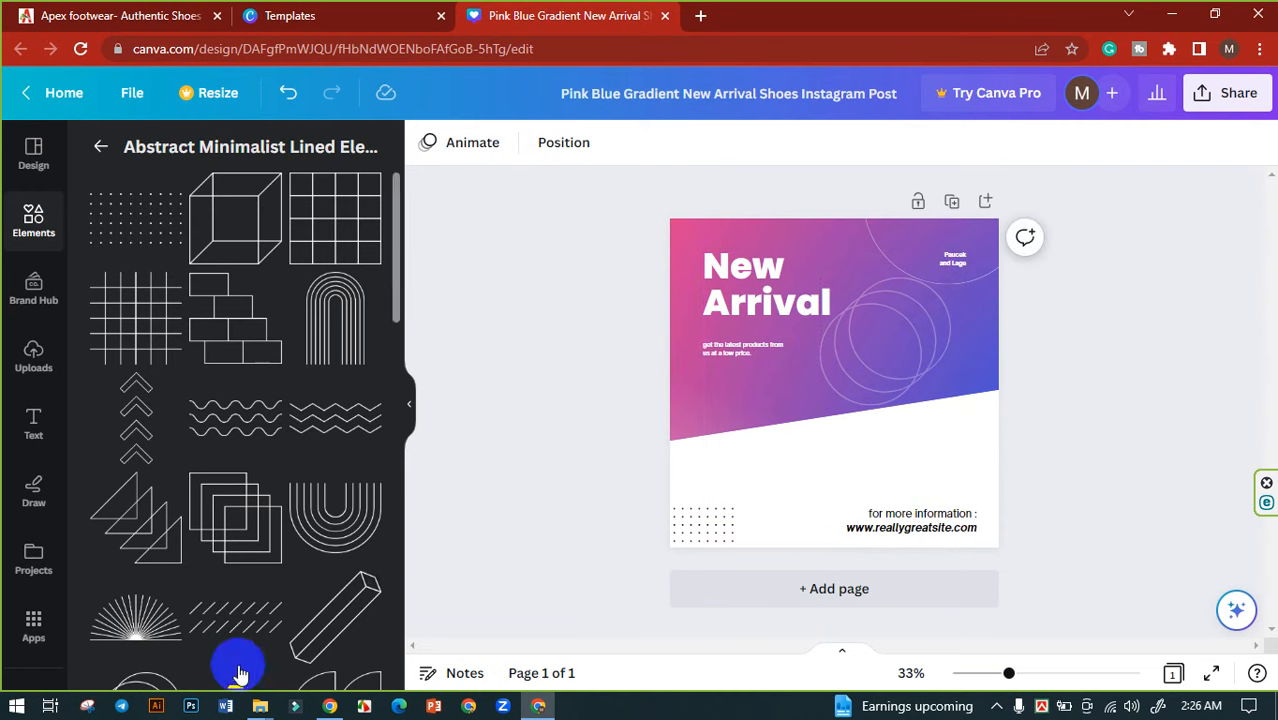
- Switch to File Explorer's Shoe folder, preview the red high-top shoe photo at full size, and close the preview
{"action": "mouse_move", "coordinate": [259, 706]}
{"action": "left_click", "coordinate": [137, 650]}
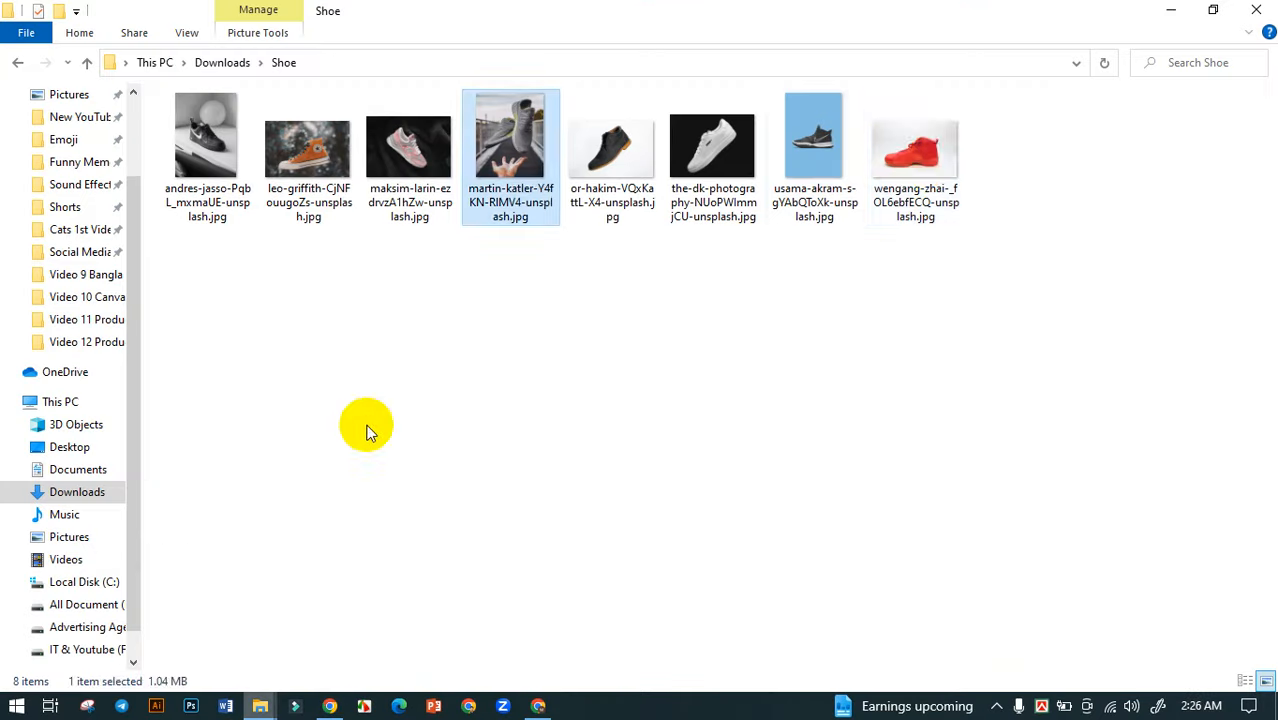
{"action": "left_click", "coordinate": [930, 168]}
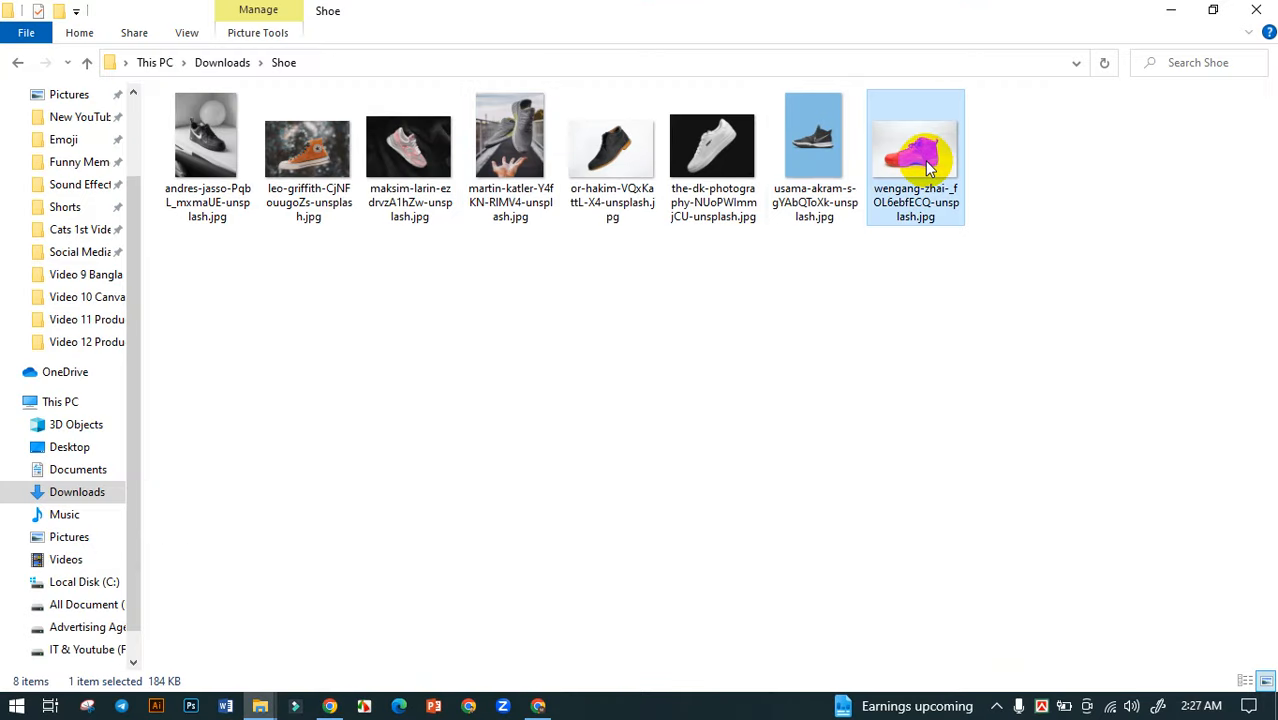
{"action": "double_click", "coordinate": [930, 168]}
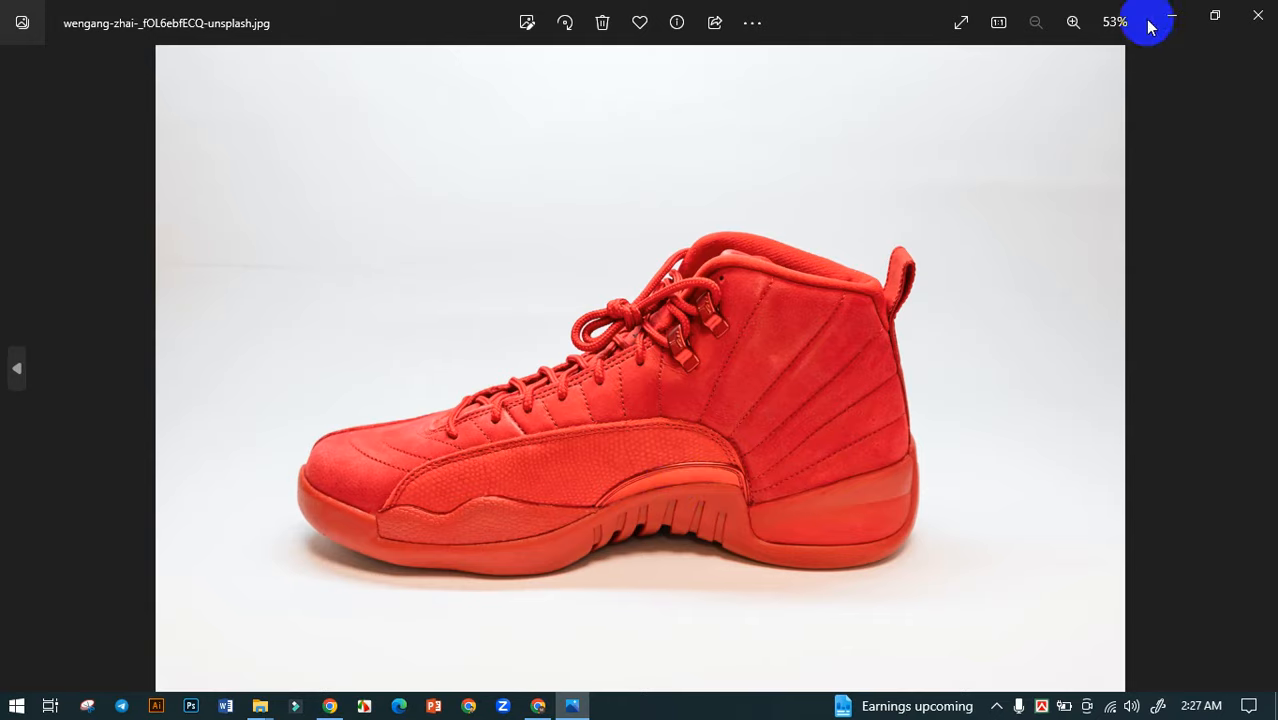
{"action": "left_click", "coordinate": [1266, 15]}
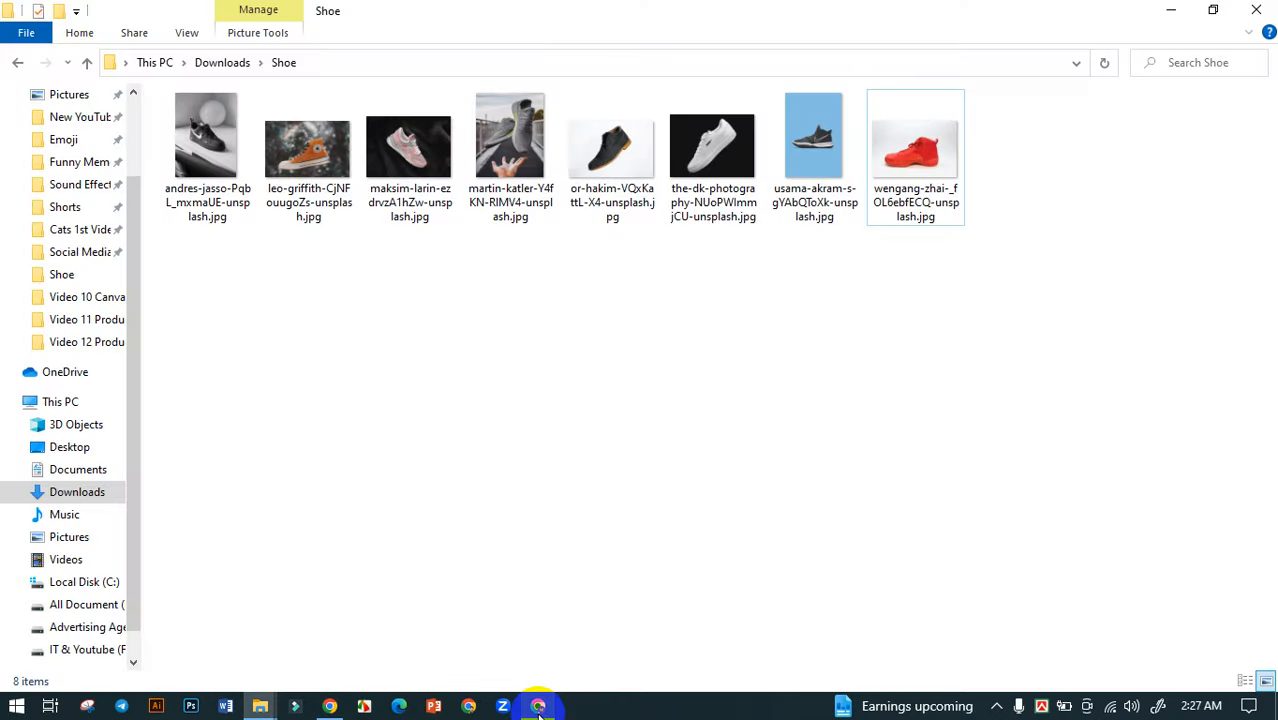
- Switch back to Chrome, search for "remove bg" in a new tab and open the remove.bg website
{"action": "left_click", "coordinate": [538, 706]}
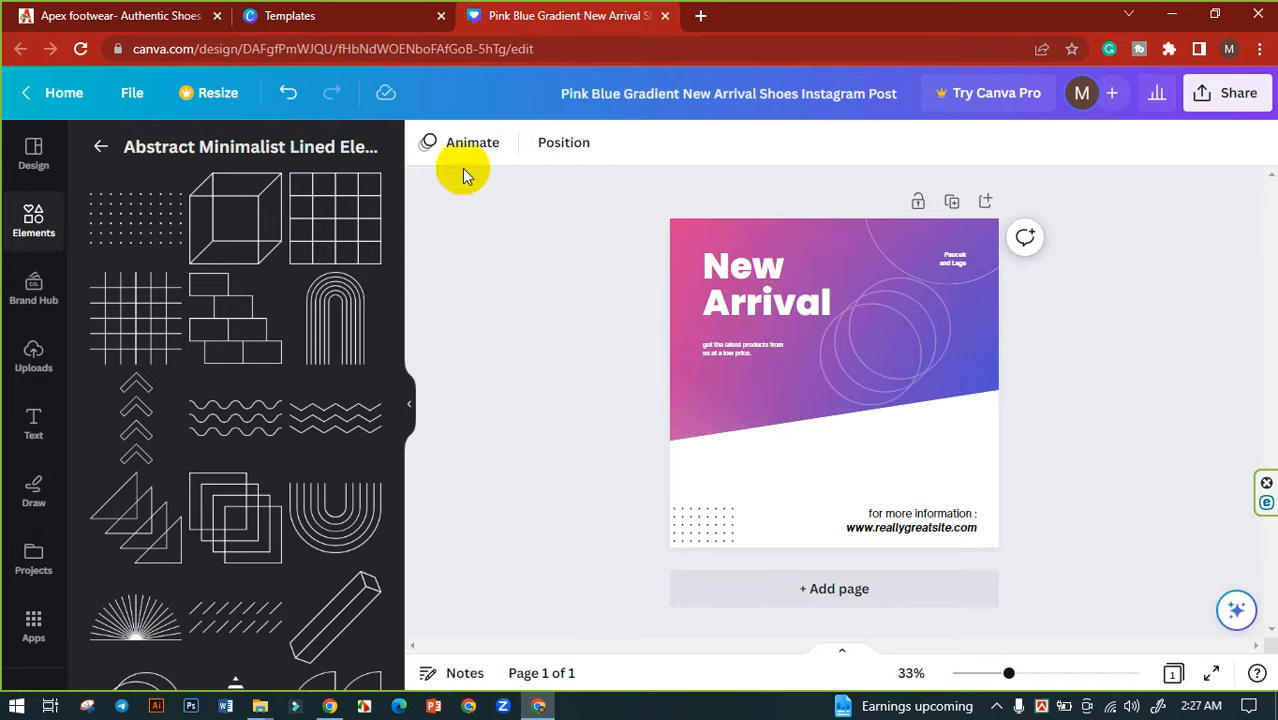
{"action": "left_click", "coordinate": [700, 15]}
{"action": "type", "text": "remo"}
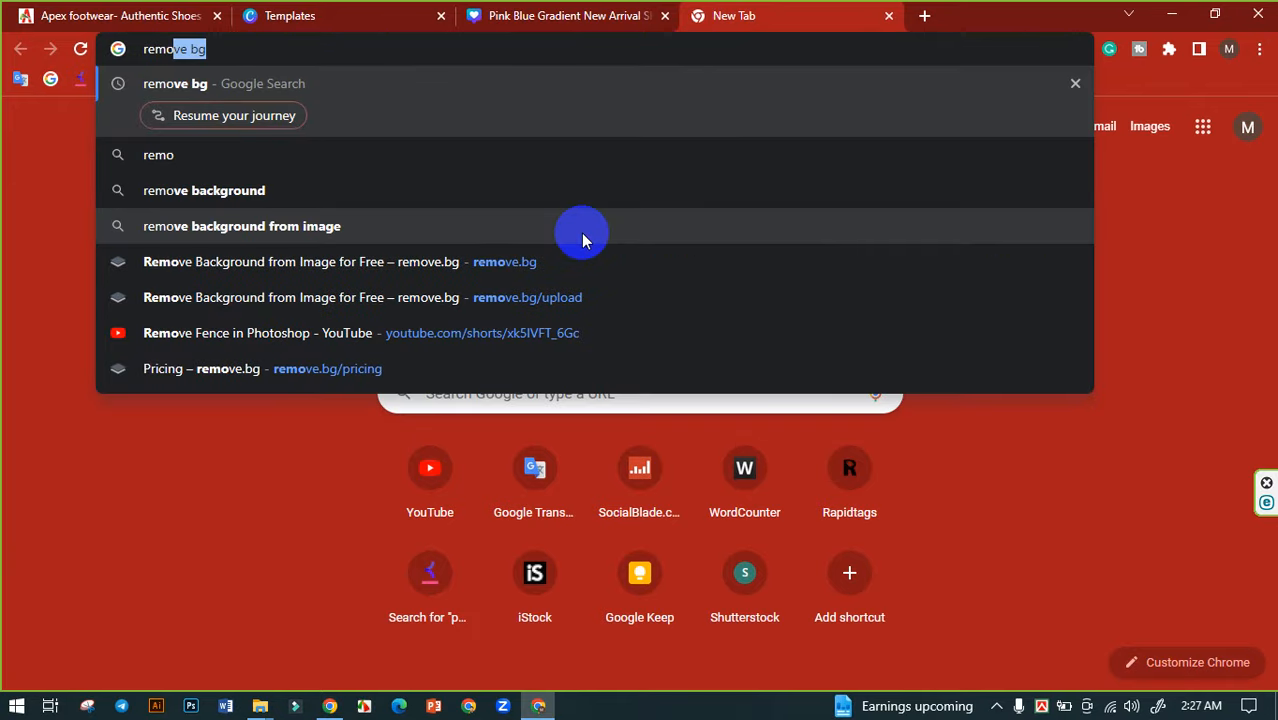
{"action": "key", "text": "Return"}
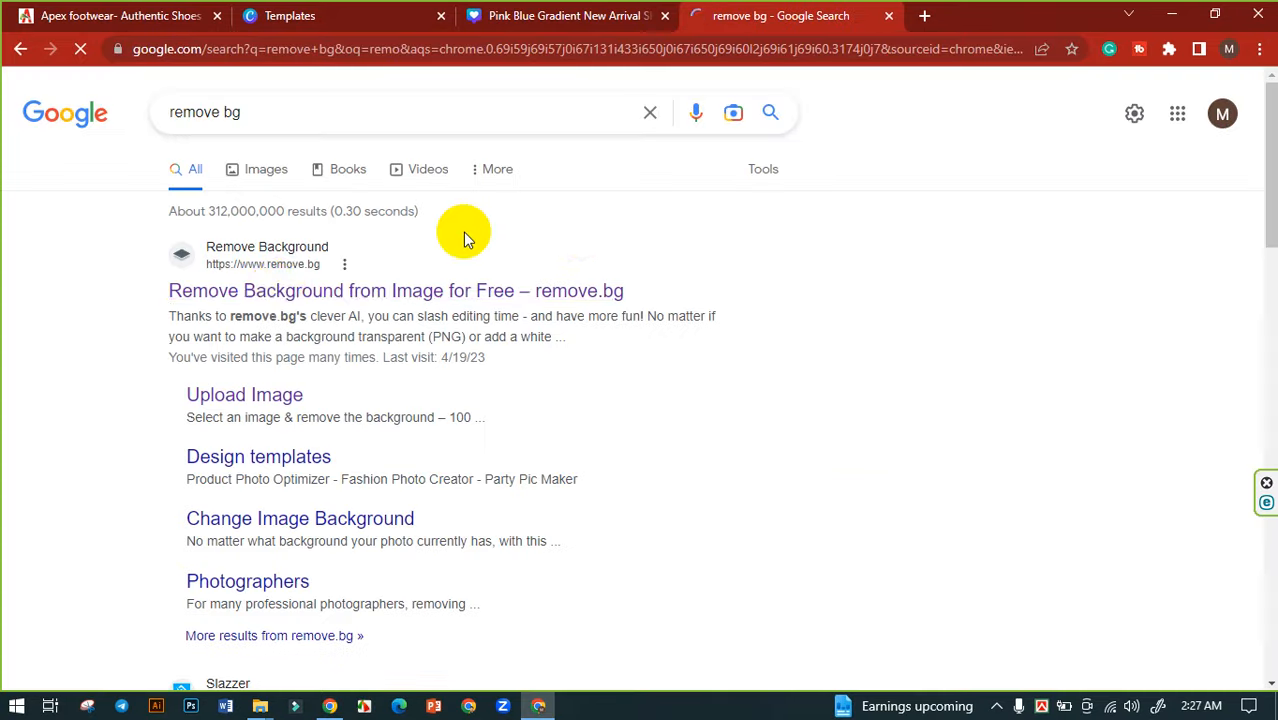
{"action": "left_click", "coordinate": [338, 291]}
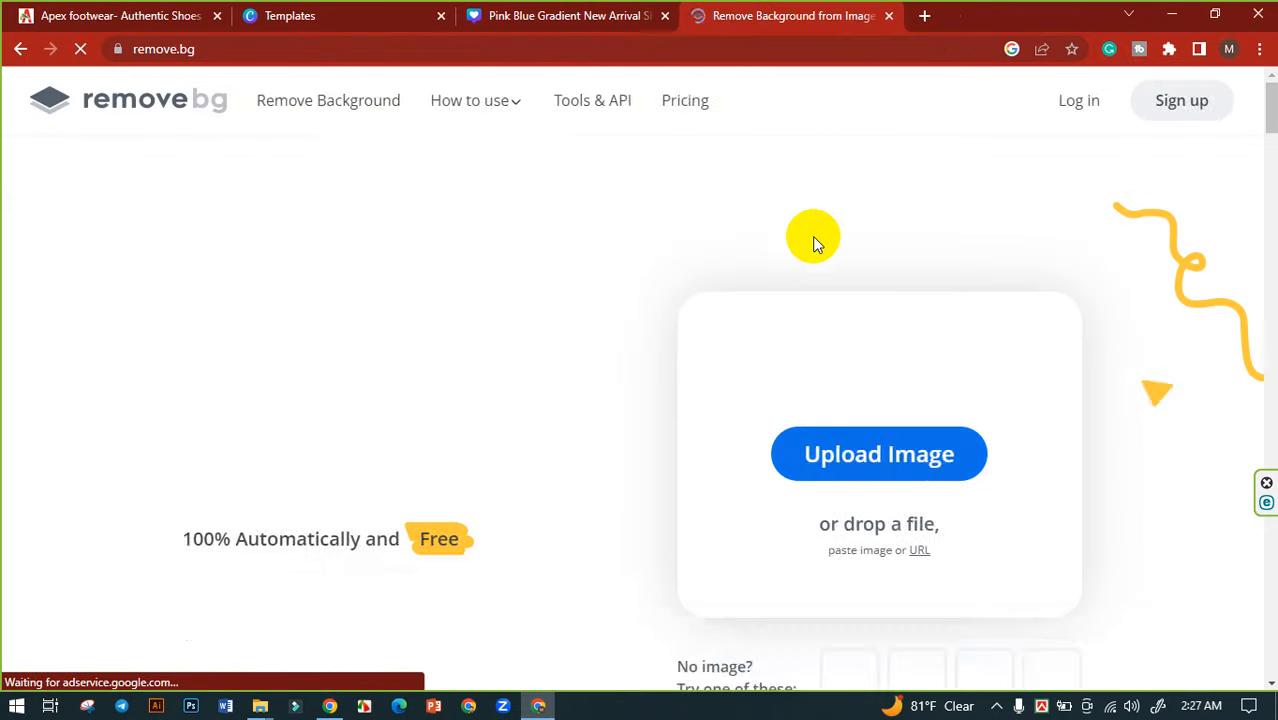
- Upload the red high-top shoe photo from the Downloads Shoe folder to remove.bg to strip its background
{"action": "left_click", "coordinate": [880, 452]}
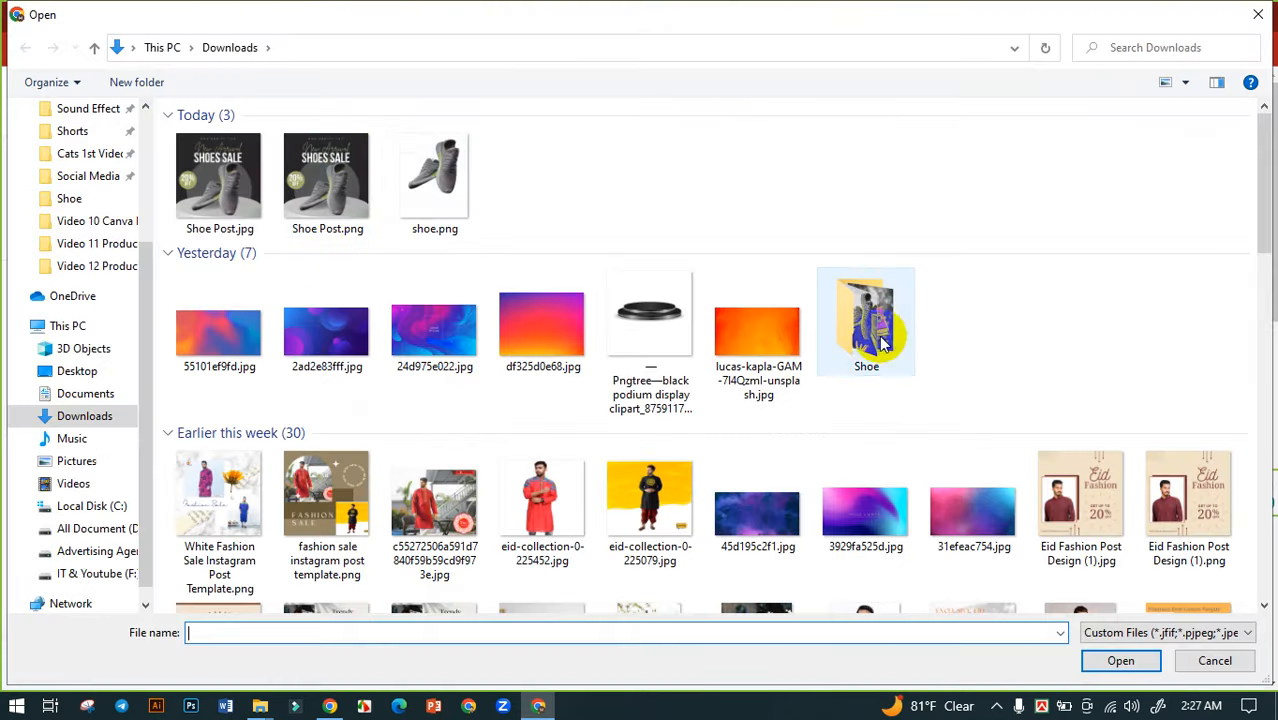
{"action": "double_click", "coordinate": [882, 343]}
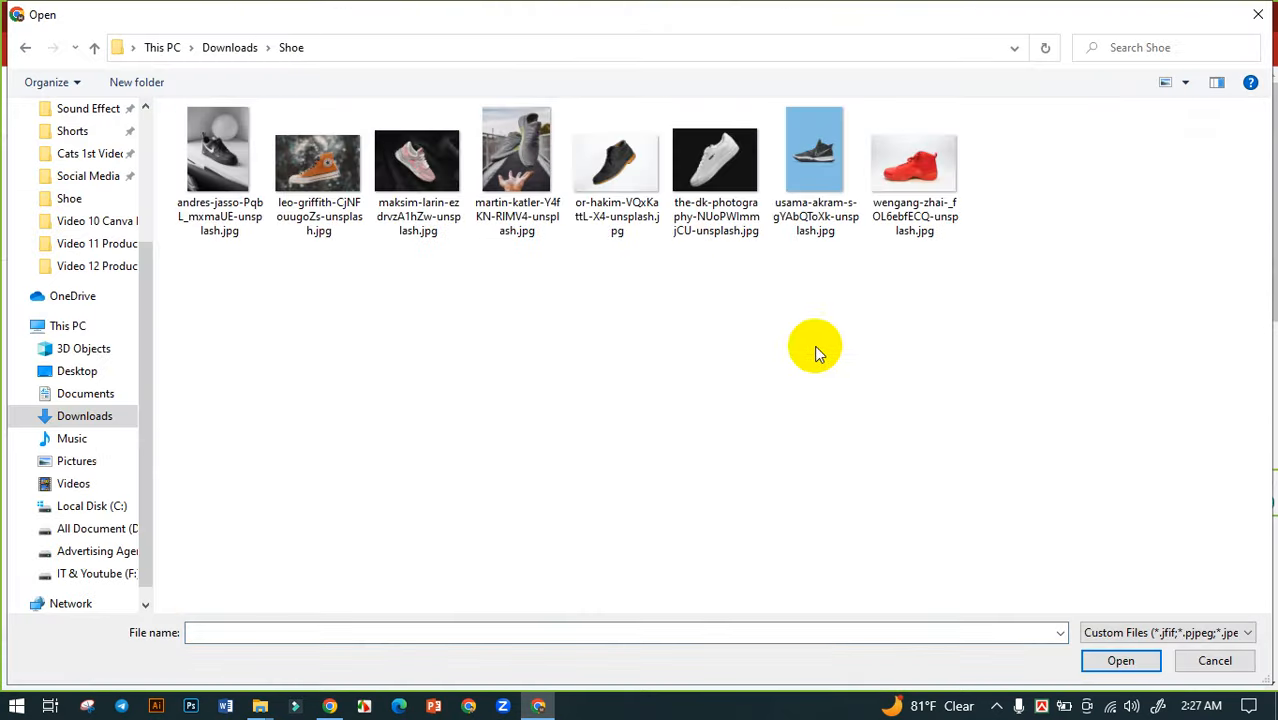
{"action": "left_click", "coordinate": [928, 190]}
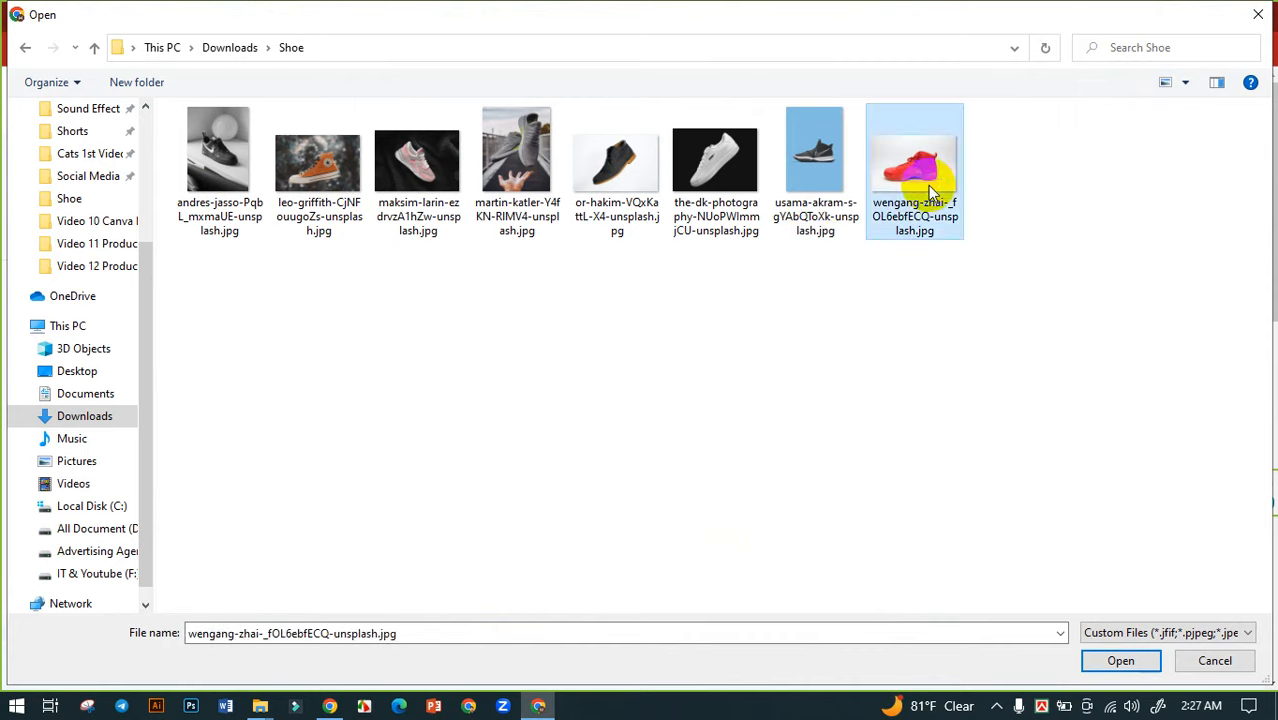
{"action": "left_click", "coordinate": [1120, 662]}
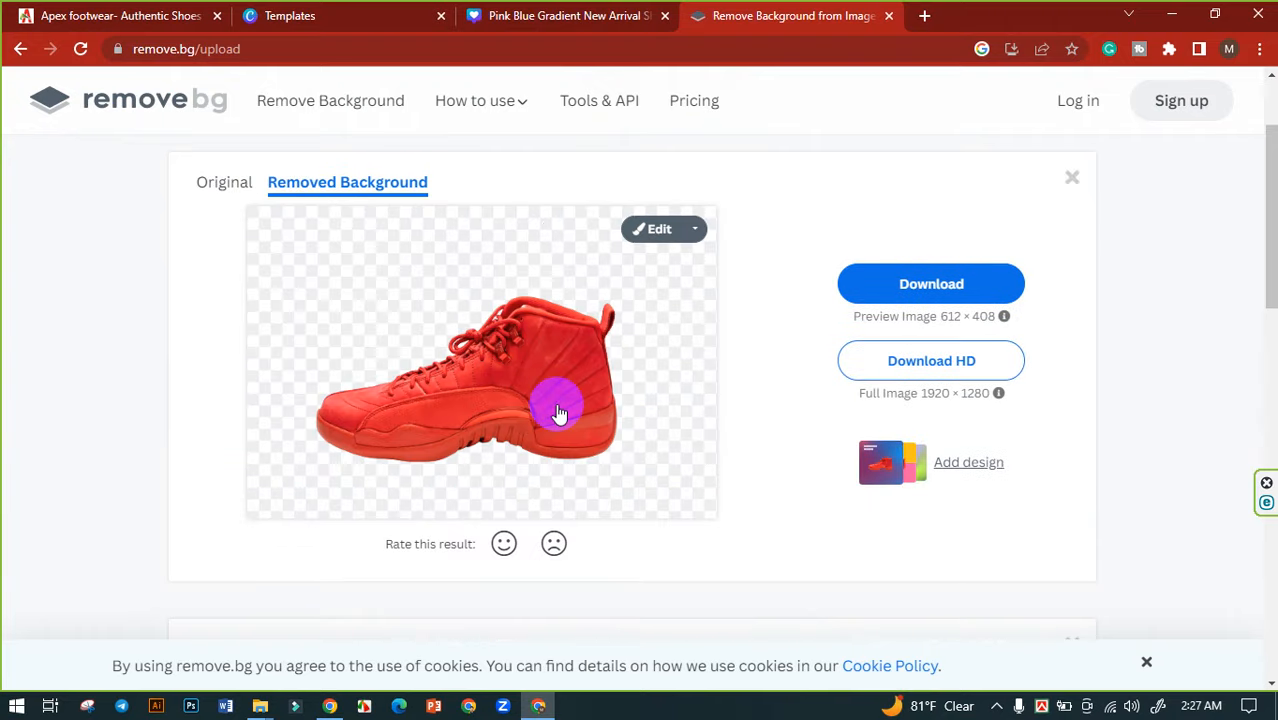
- Download the background-removed shoe as the 612 × 408 preview image and show the file in its folder
{"action": "left_click", "coordinate": [912, 300]}
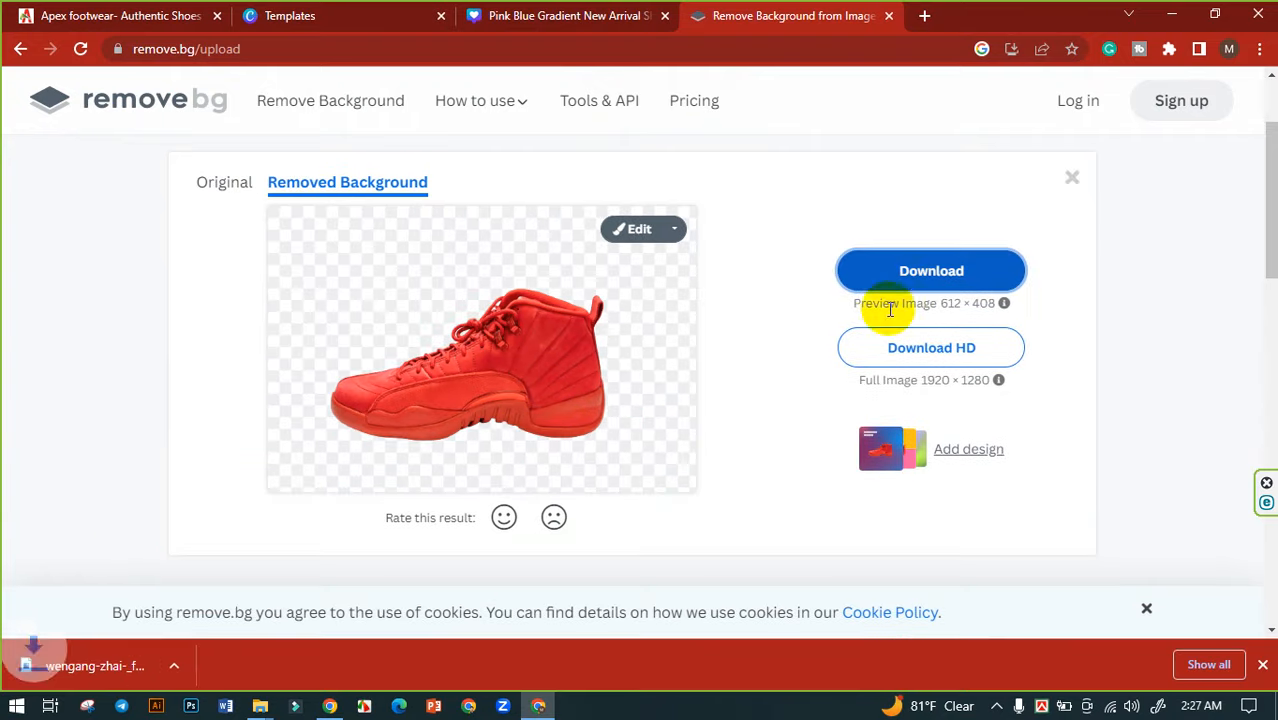
{"action": "left_click", "coordinate": [199, 672]}
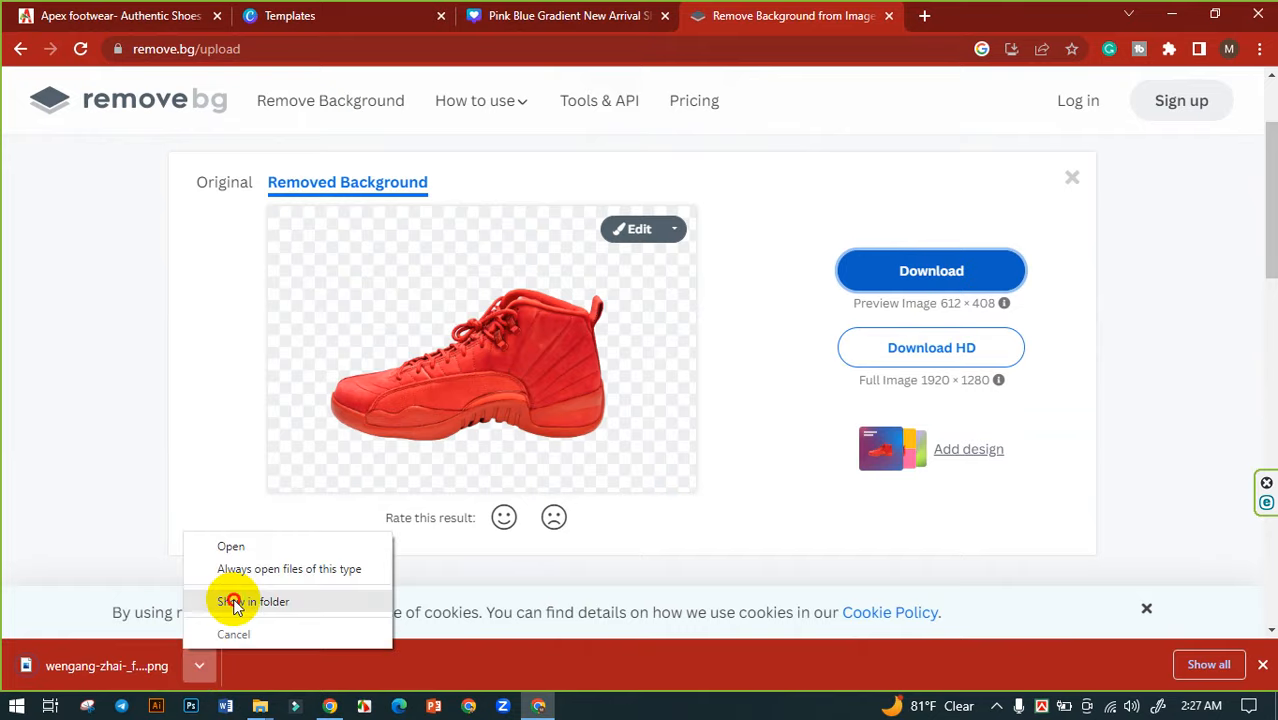
{"action": "left_click", "coordinate": [234, 600]}
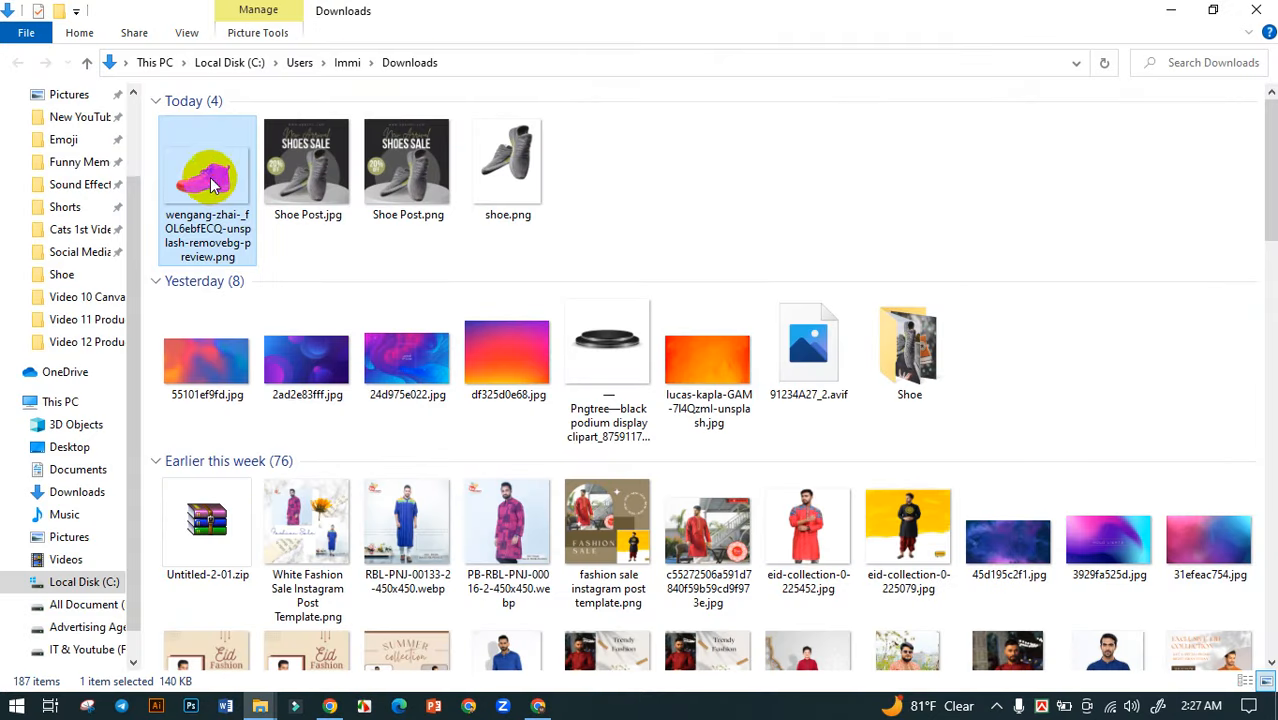
- Switch back to the Canva design in Chrome and upload the background-removed red shoe PNG from Downloads
{"action": "left_click", "coordinate": [538, 706]}
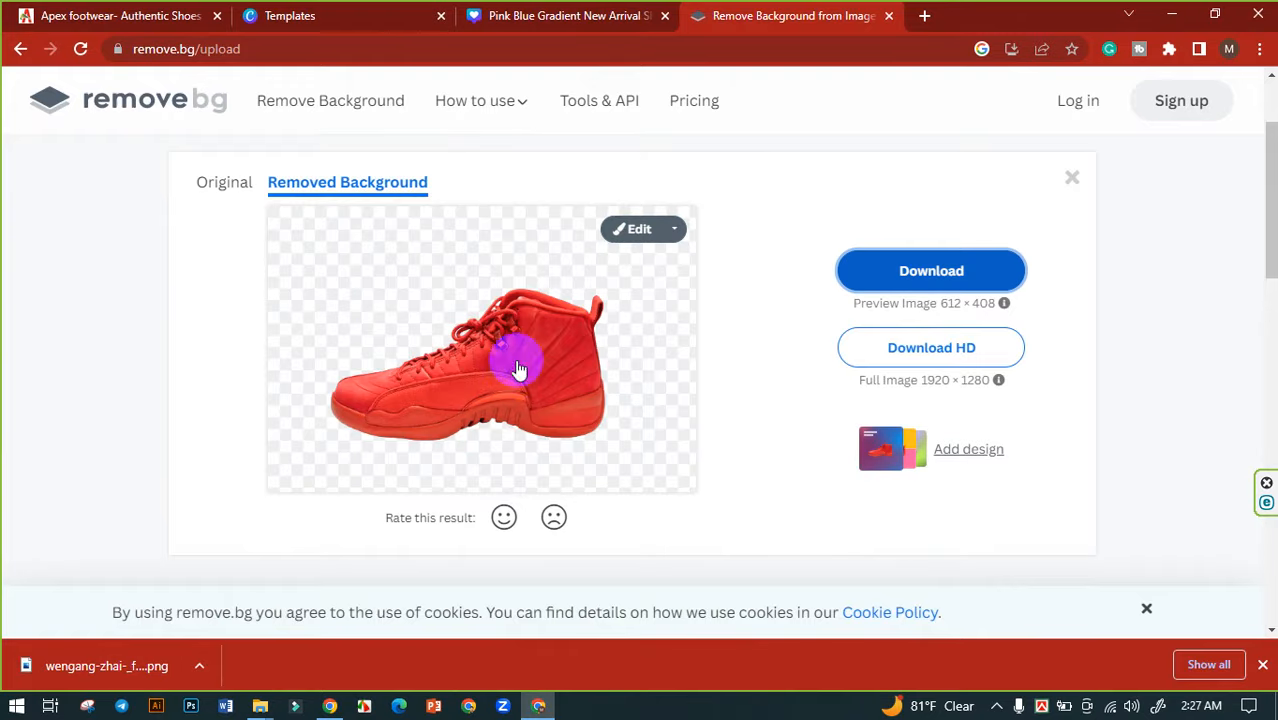
{"action": "left_click", "coordinate": [512, 14]}
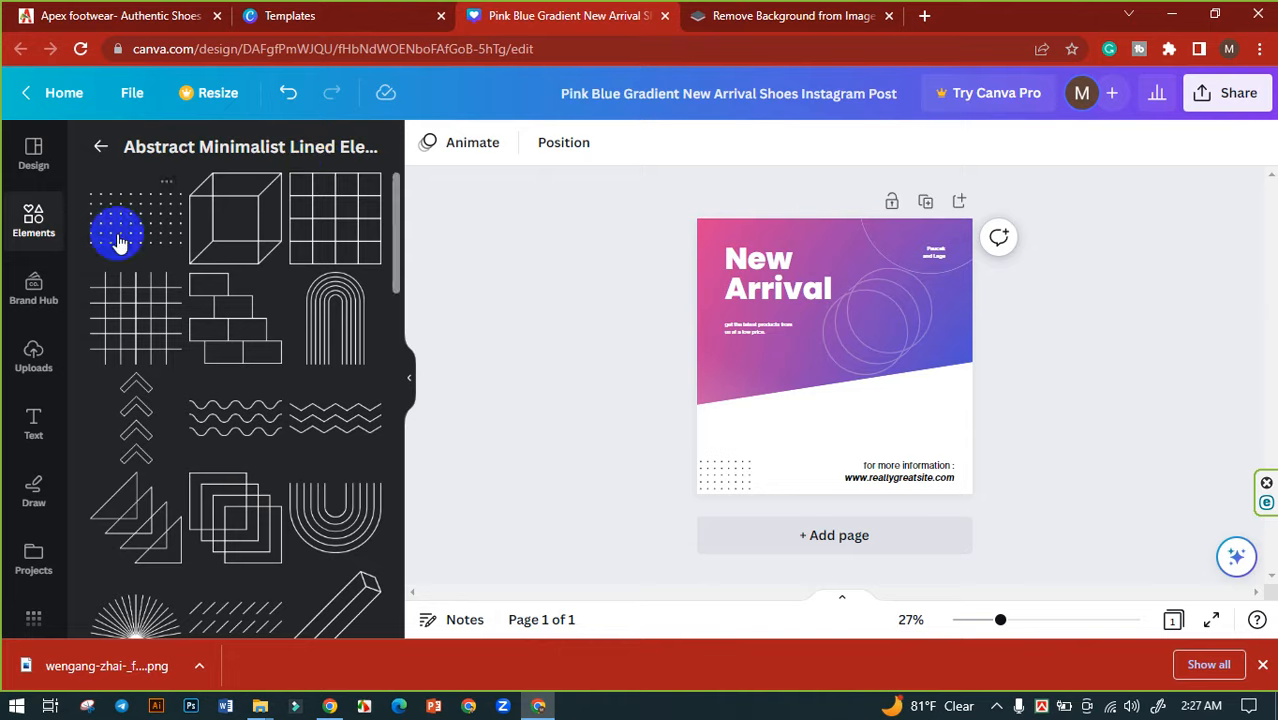
{"action": "left_click", "coordinate": [24, 360]}
{"action": "left_click", "coordinate": [207, 201]}
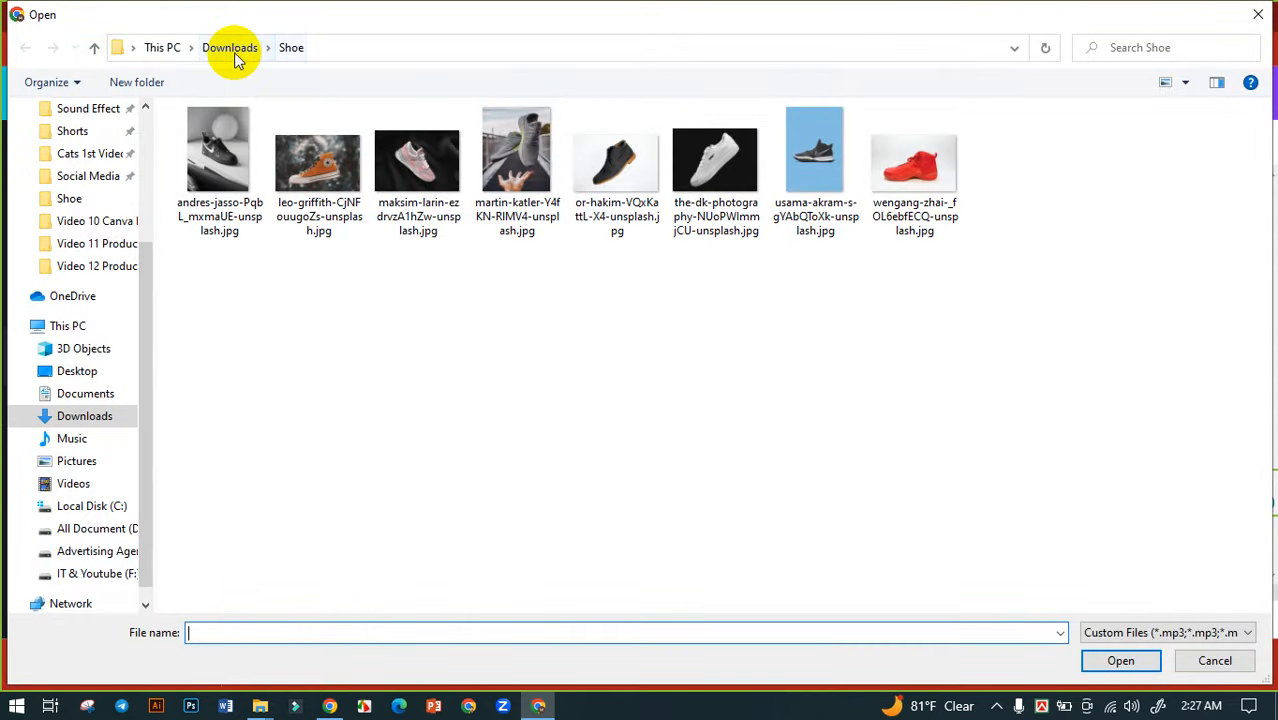
{"action": "left_click", "coordinate": [232, 50]}
{"action": "left_click", "coordinate": [245, 195]}
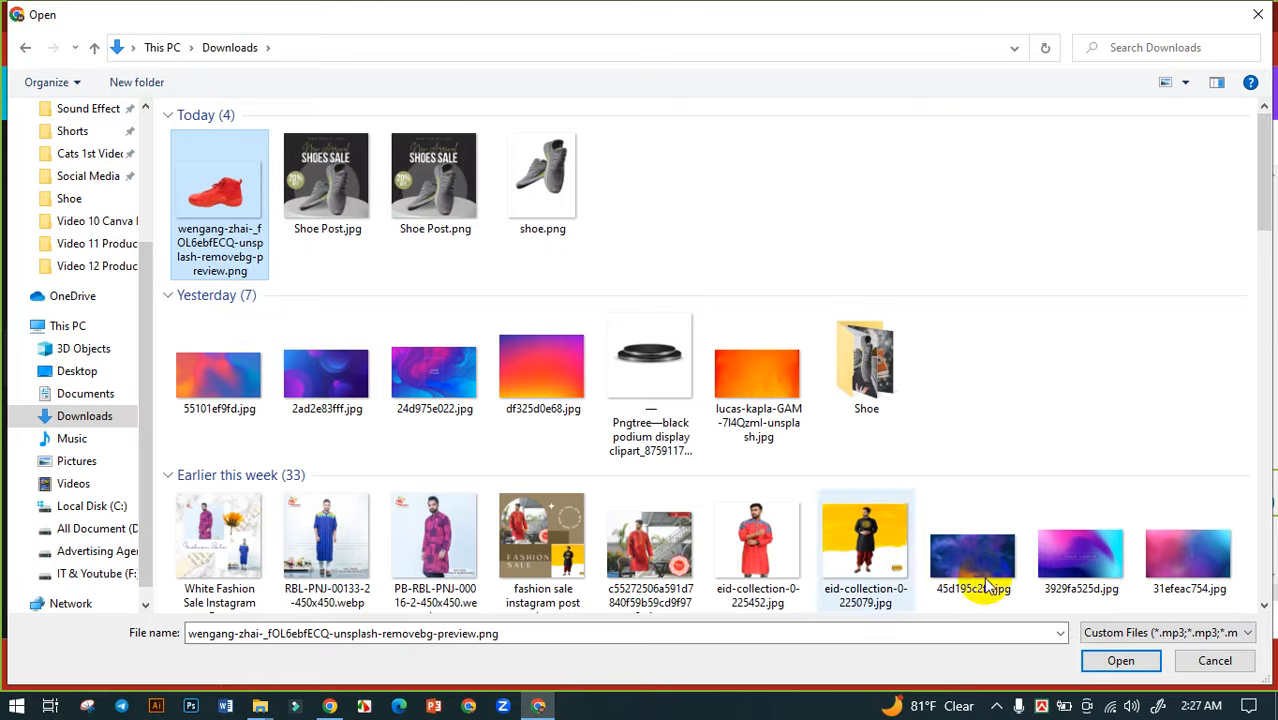
{"action": "left_click", "coordinate": [1100, 660]}
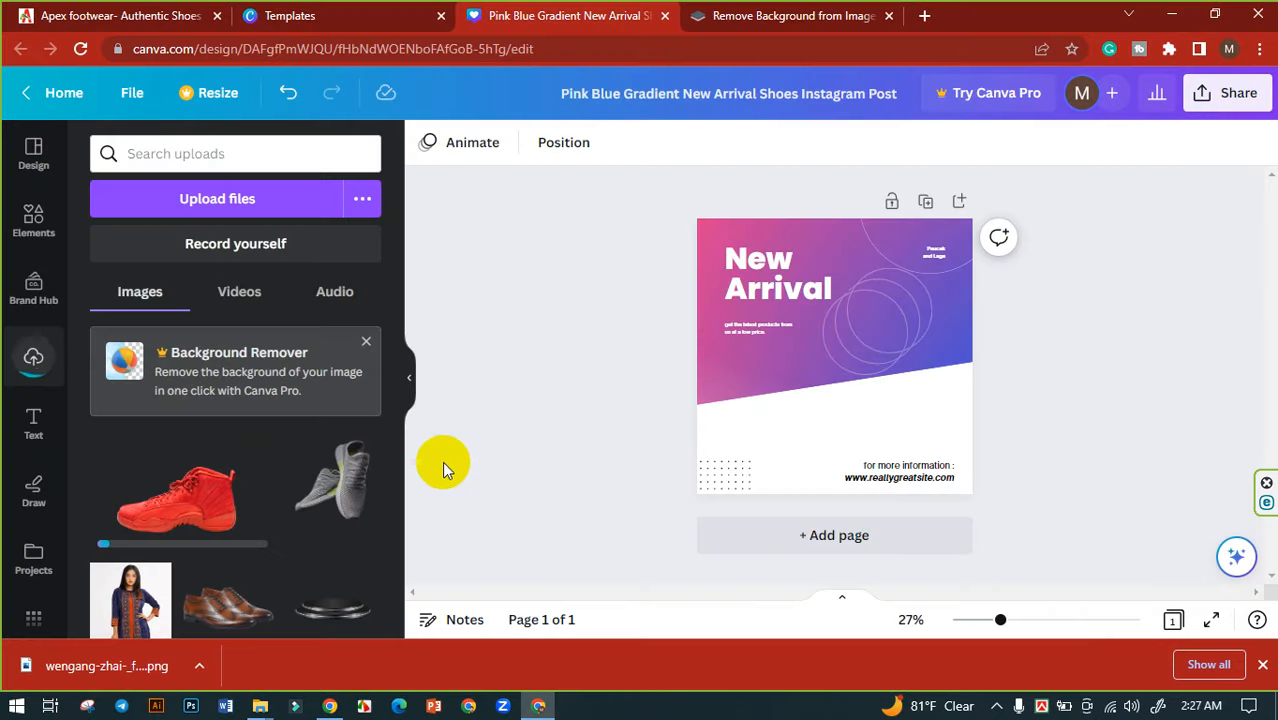
- Place the red shoe cutout on the design, enlarge it to nearly the page width and position it over the diagonal gradient edge
{"action": "left_click_drag", "start_coordinate": [185, 505], "coordinate": [840, 345]}
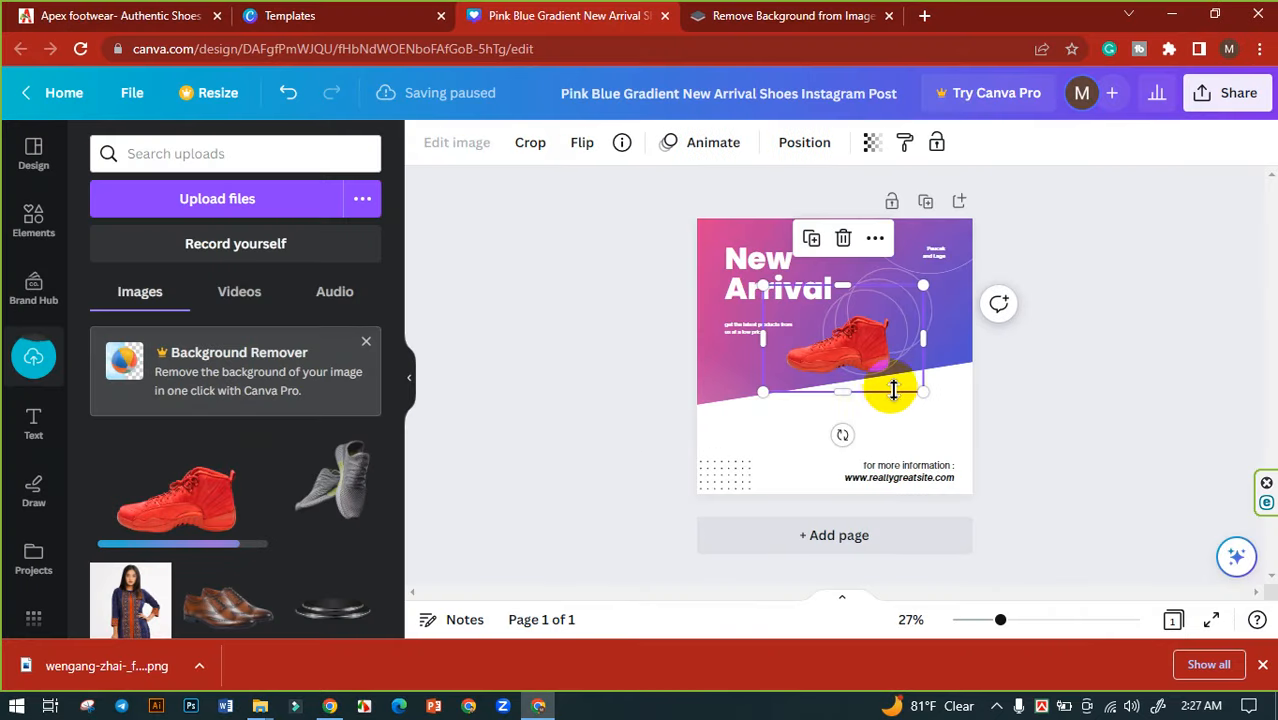
{"action": "left_click_drag", "start_coordinate": [921, 390], "coordinate": [1087, 500]}
{"action": "left_click", "coordinate": [912, 413]}
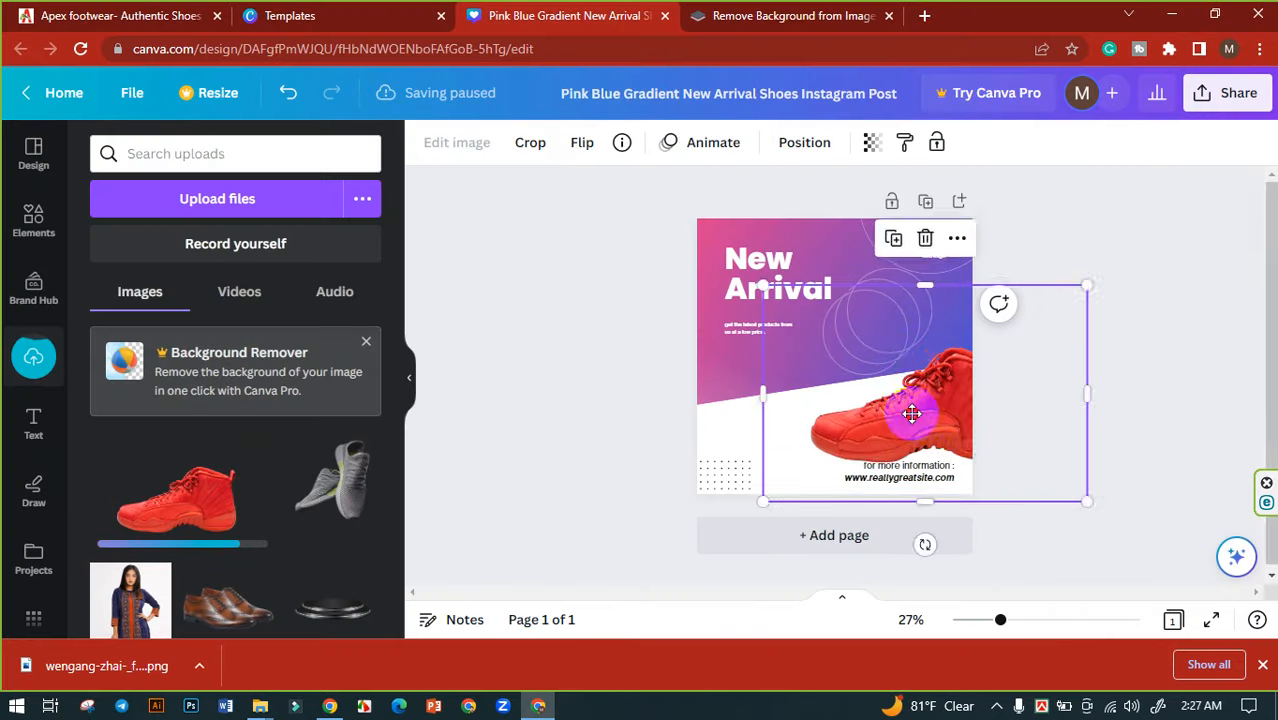
{"action": "left_click_drag", "start_coordinate": [912, 413], "coordinate": [850, 392]}
{"action": "left_click_drag", "start_coordinate": [981, 476], "coordinate": [1024, 494]}
{"action": "left_click_drag", "start_coordinate": [884, 399], "coordinate": [875, 408]}
{"action": "left_click_drag", "start_coordinate": [1022, 508], "coordinate": [1022, 506]}
{"action": "left_click", "coordinate": [919, 437]}
{"action": "left_click_drag", "start_coordinate": [892, 400], "coordinate": [914, 388]}
{"action": "left_click", "coordinate": [1018, 357]}
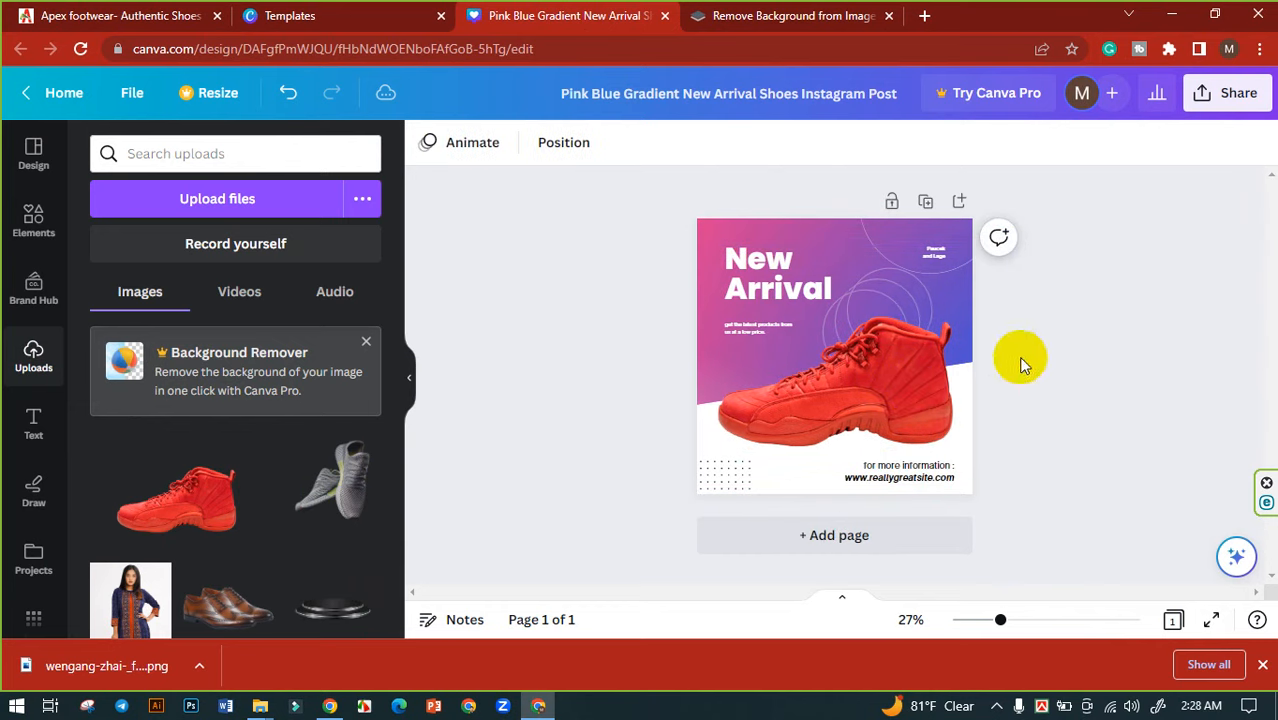
- Enlarge the "New Arrival" heading slightly so it extends closer to the shoe
{"action": "left_click", "coordinate": [799, 302]}
{"action": "left_click_drag", "start_coordinate": [861, 306], "coordinate": [905, 360]}
{"action": "left_click", "coordinate": [1108, 330]}
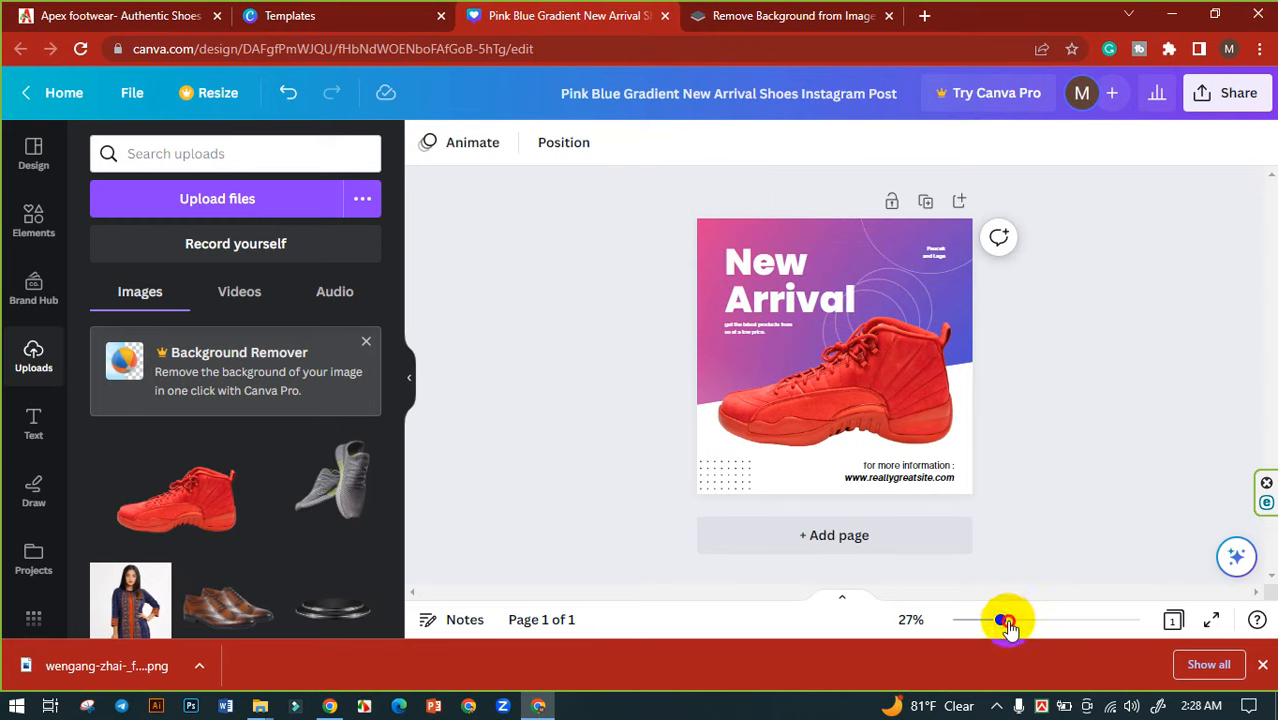
- Enlarge the "get the latest products from us at a low price." description to about size 20.2
{"action": "left_click_drag", "start_coordinate": [1007, 622], "coordinate": [1020, 620]}
{"action": "scroll", "coordinate": [676, 356], "scroll_direction": "up", "scroll_amount": 2}
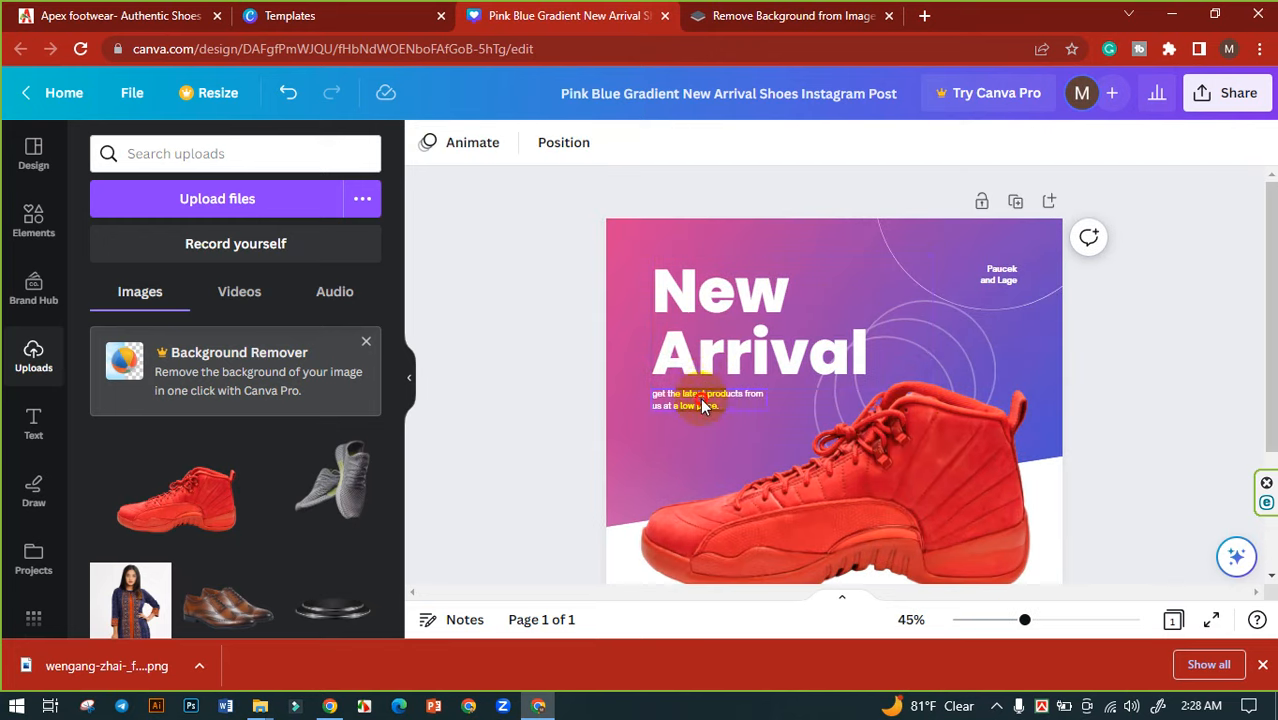
{"action": "left_click", "coordinate": [703, 405]}
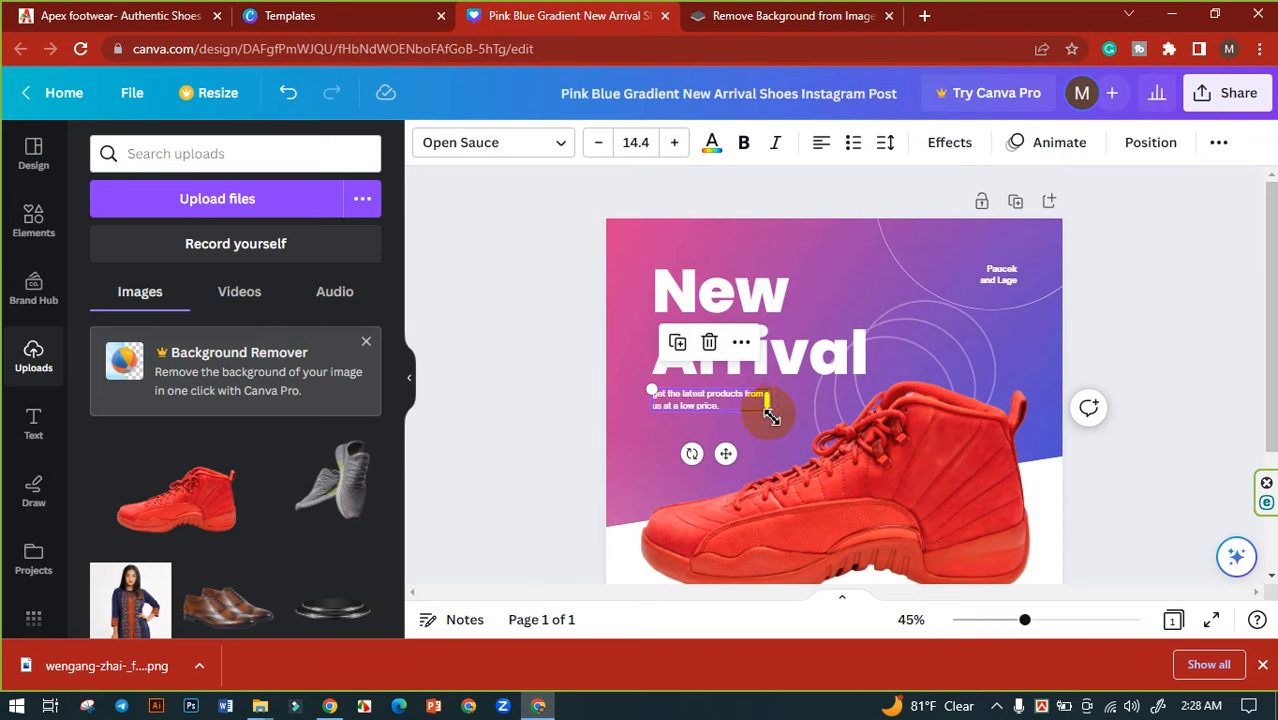
{"action": "left_click_drag", "start_coordinate": [771, 417], "coordinate": [805, 441]}
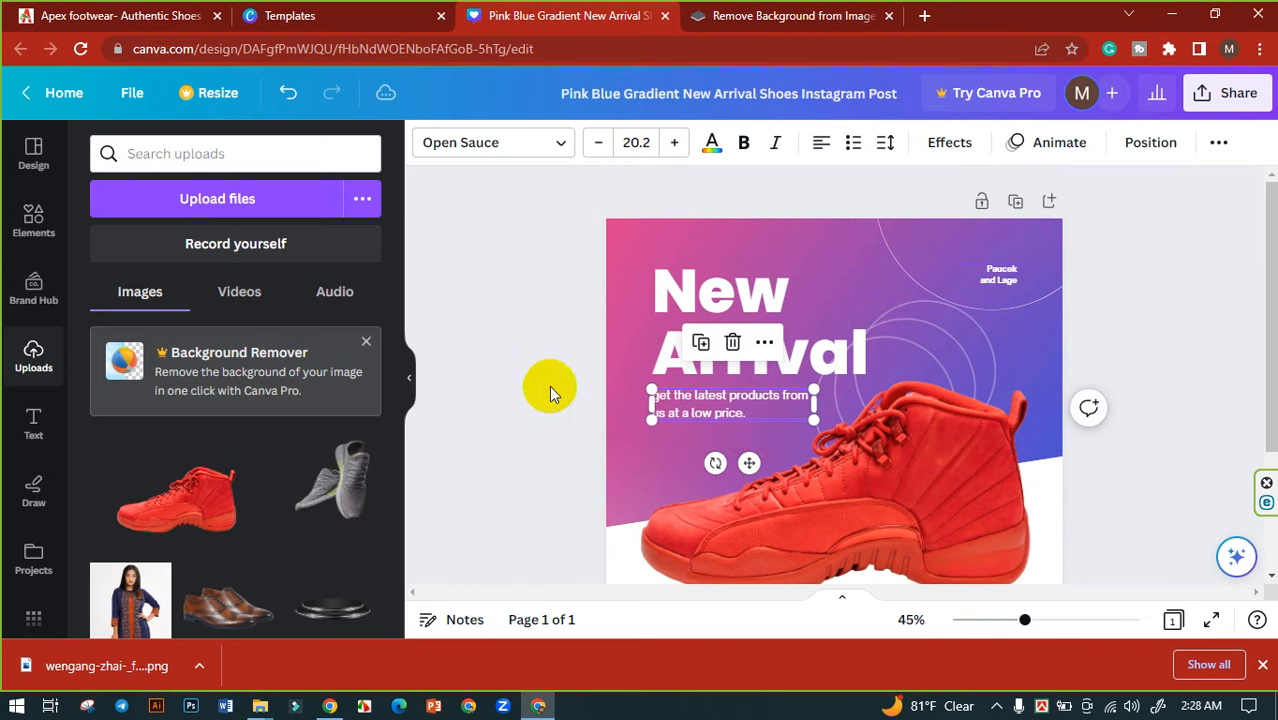
- Replace the word "products" with "Snekars" in the description under the heading
{"action": "double_click", "coordinate": [700, 413]}
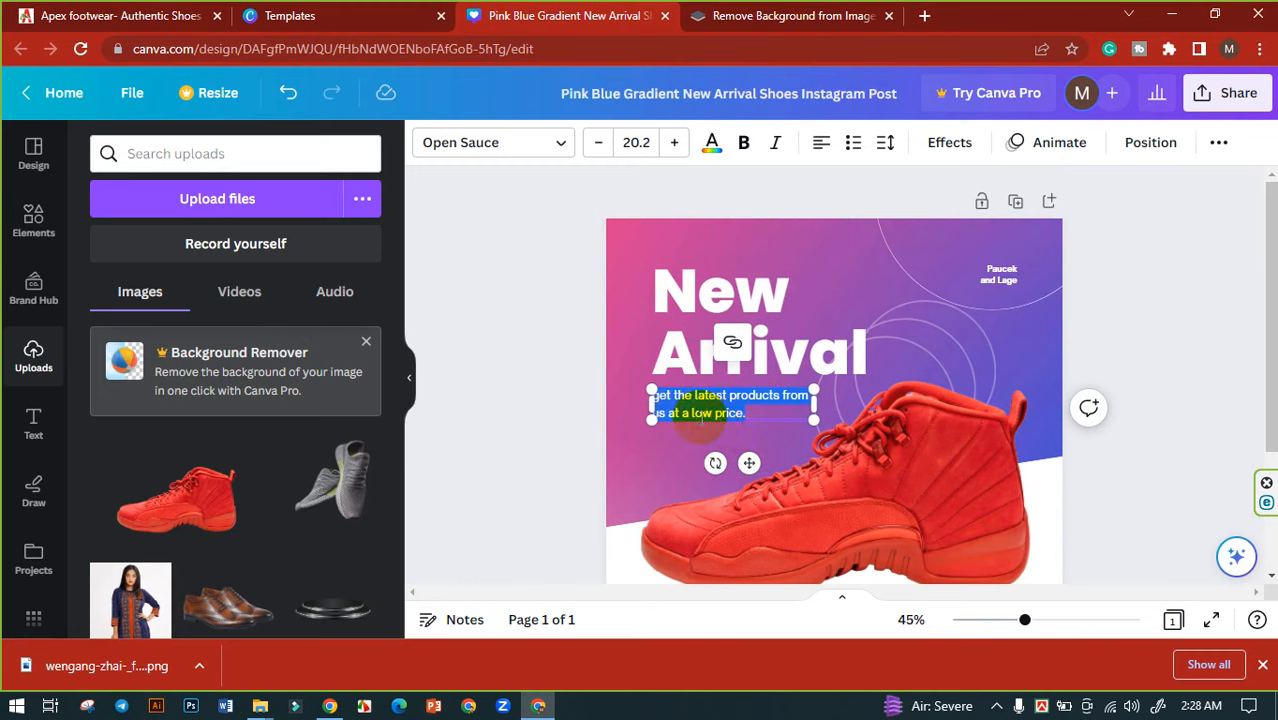
{"action": "left_click", "coordinate": [755, 398]}
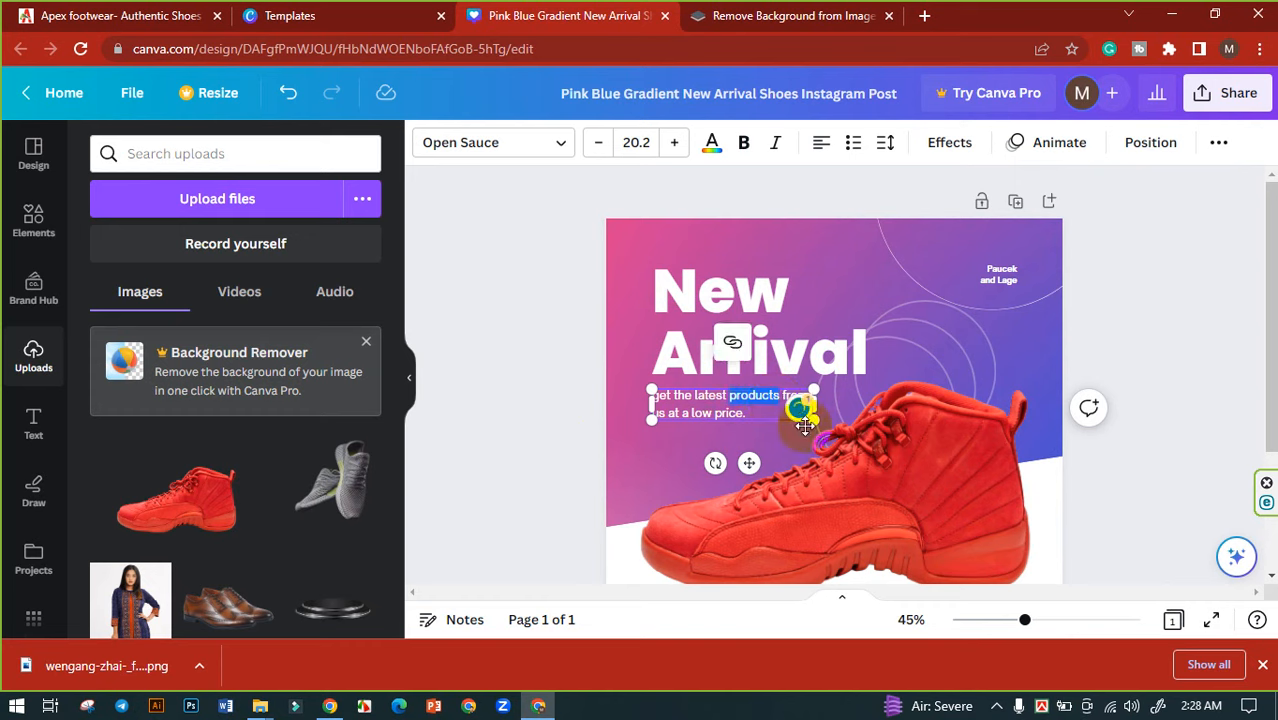
{"action": "type", "text": "Sneka"}
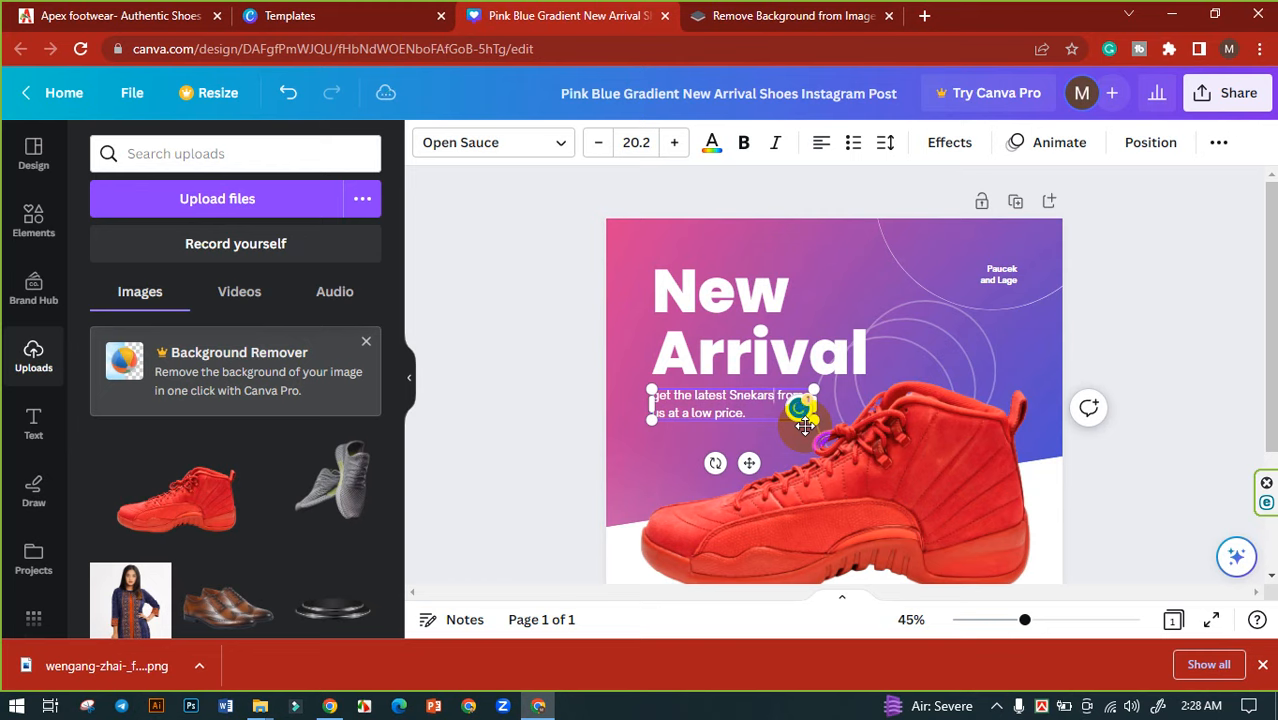
{"action": "left_click", "coordinate": [547, 398]}
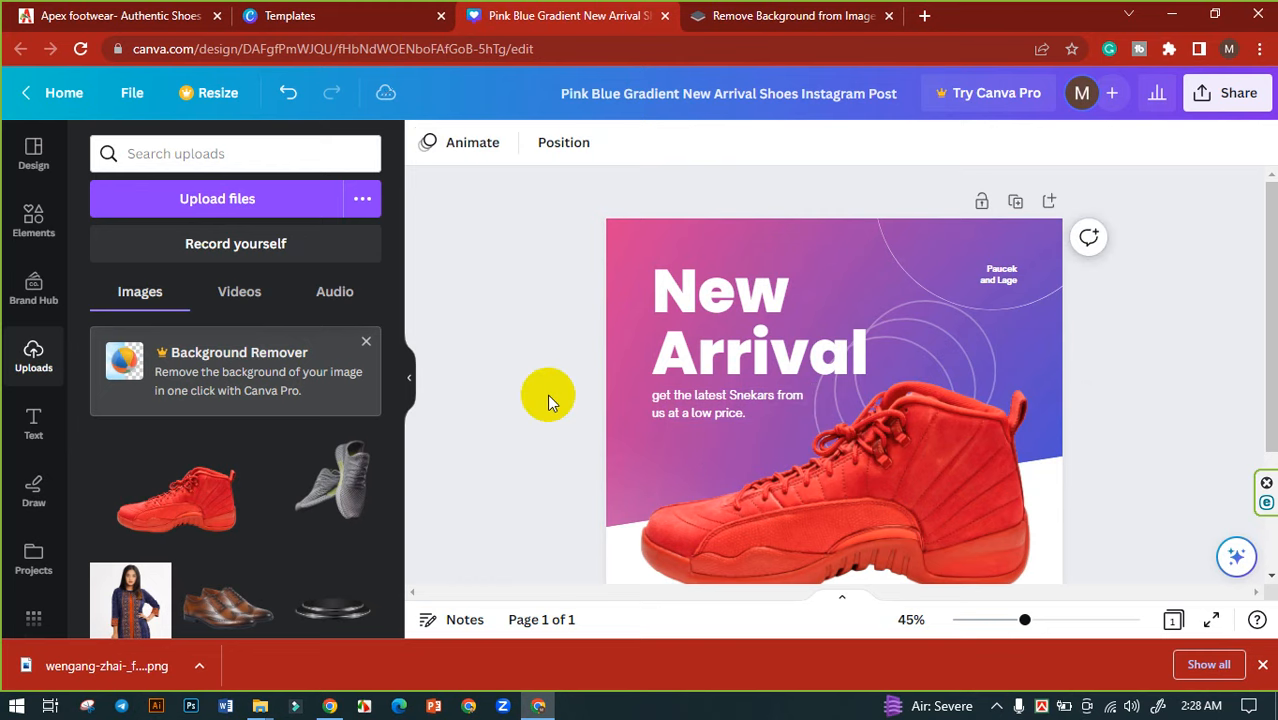
- Capitalize the first letters of the description and the contact line so they start with "Get" and "For"
{"action": "scroll", "coordinate": [567, 362], "scroll_direction": "down", "scroll_amount": 2}
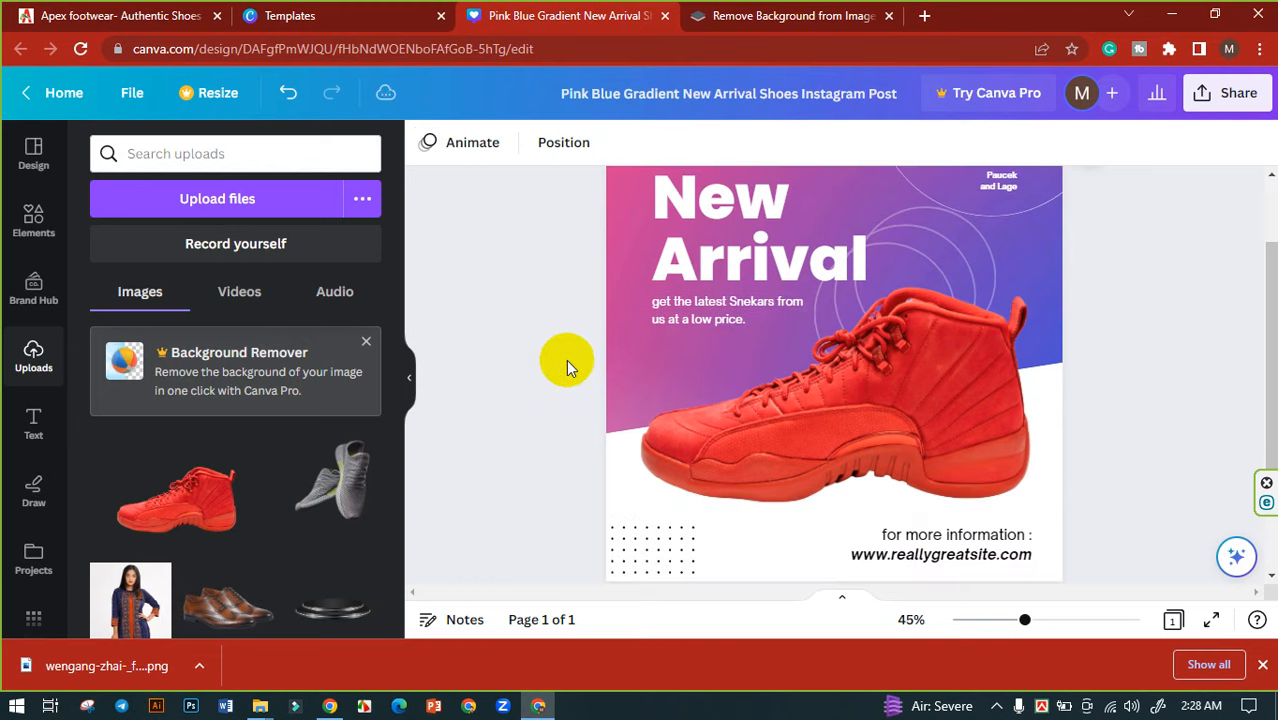
{"action": "left_click", "coordinate": [652, 308]}
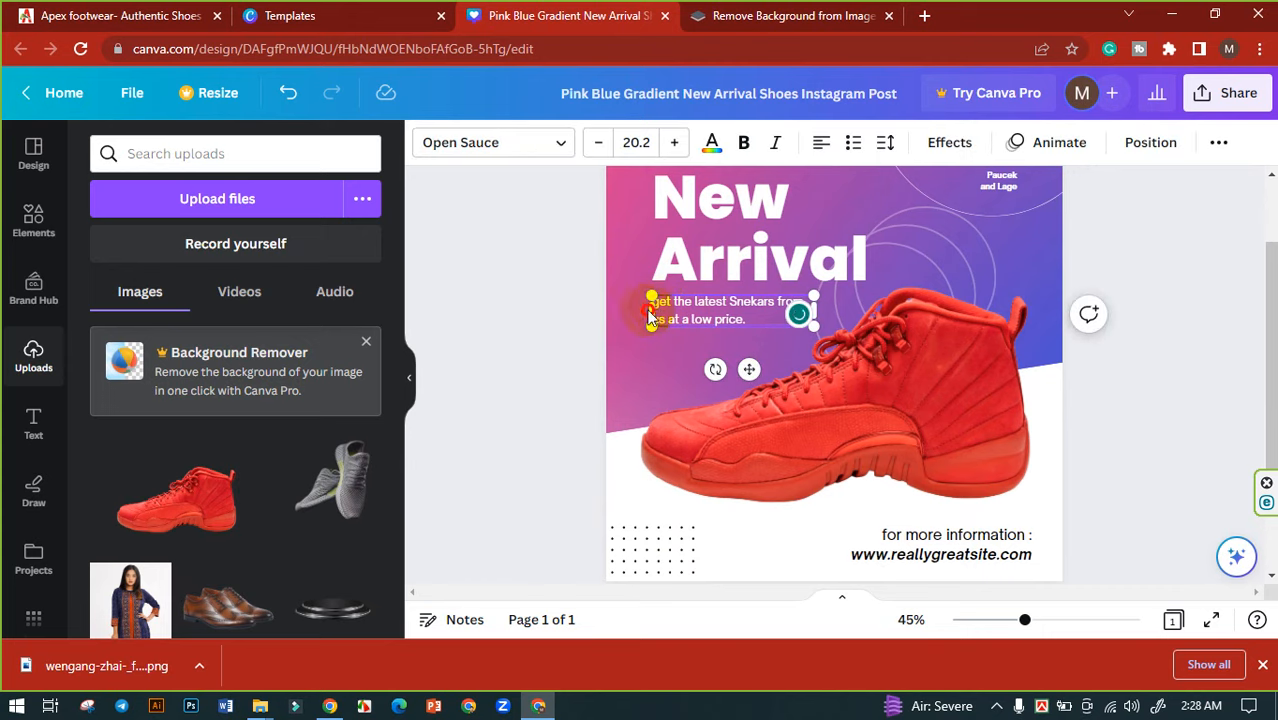
{"action": "left_click", "coordinate": [598, 310]}
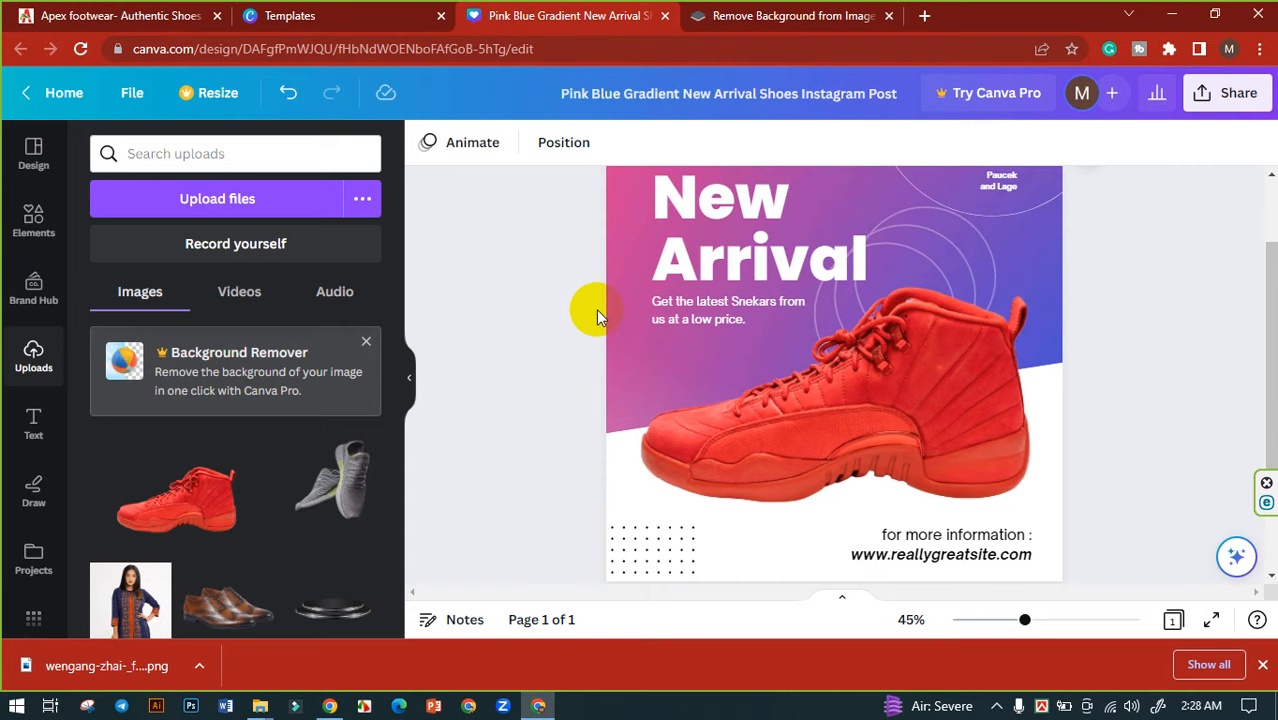
{"action": "scroll", "coordinate": [596, 309], "scroll_direction": "down", "scroll_amount": 2}
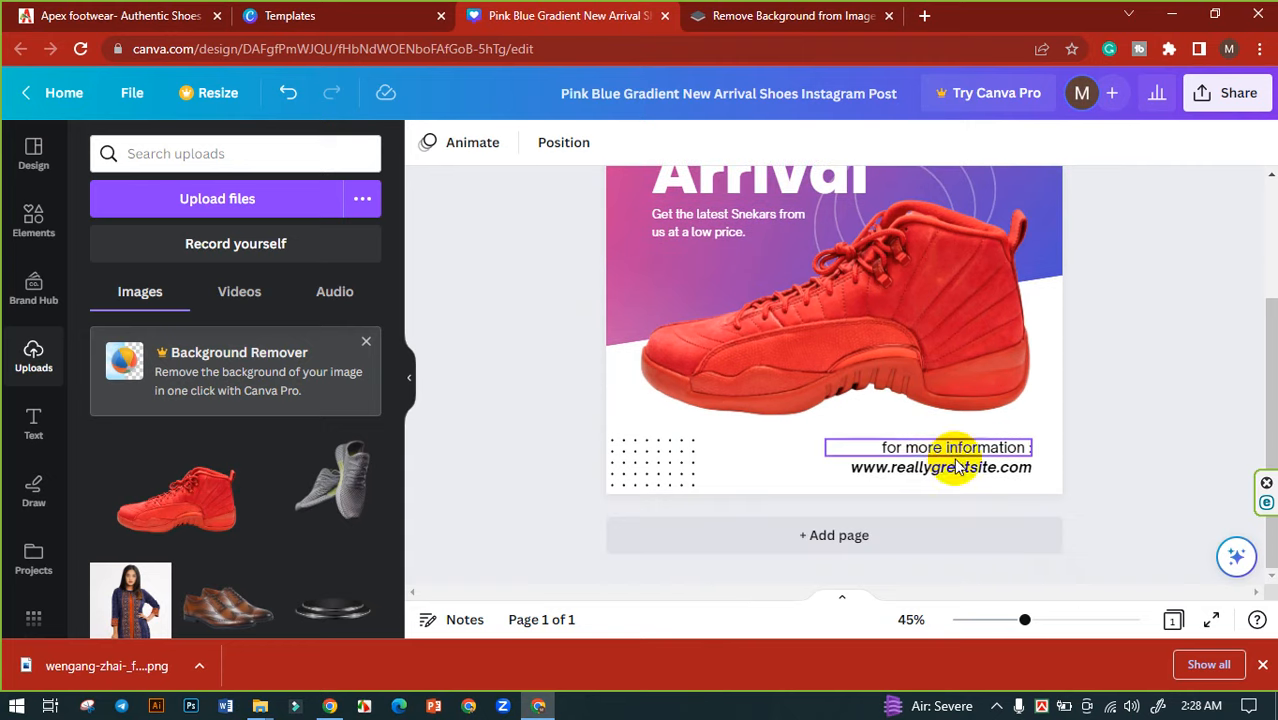
{"action": "double_click", "coordinate": [924, 449]}
{"action": "left_click", "coordinate": [887, 447]}
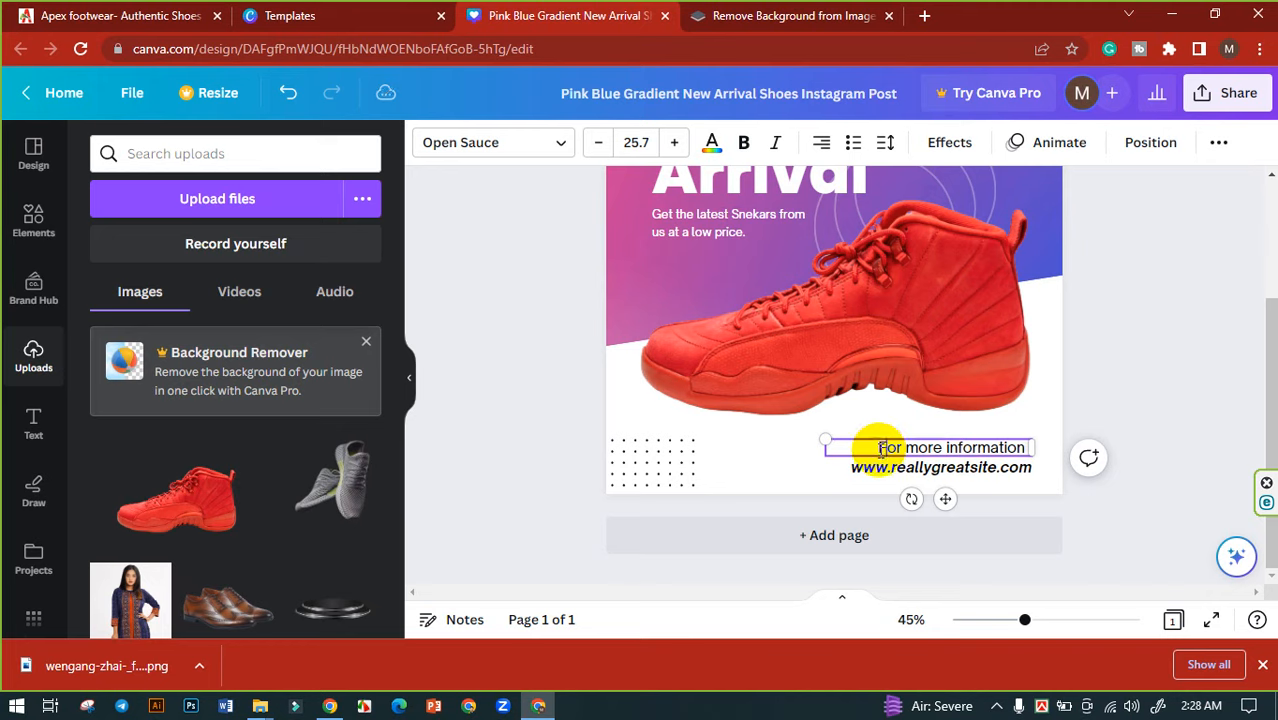
{"action": "left_click", "coordinate": [924, 472]}
{"action": "double_click", "coordinate": [933, 474]}
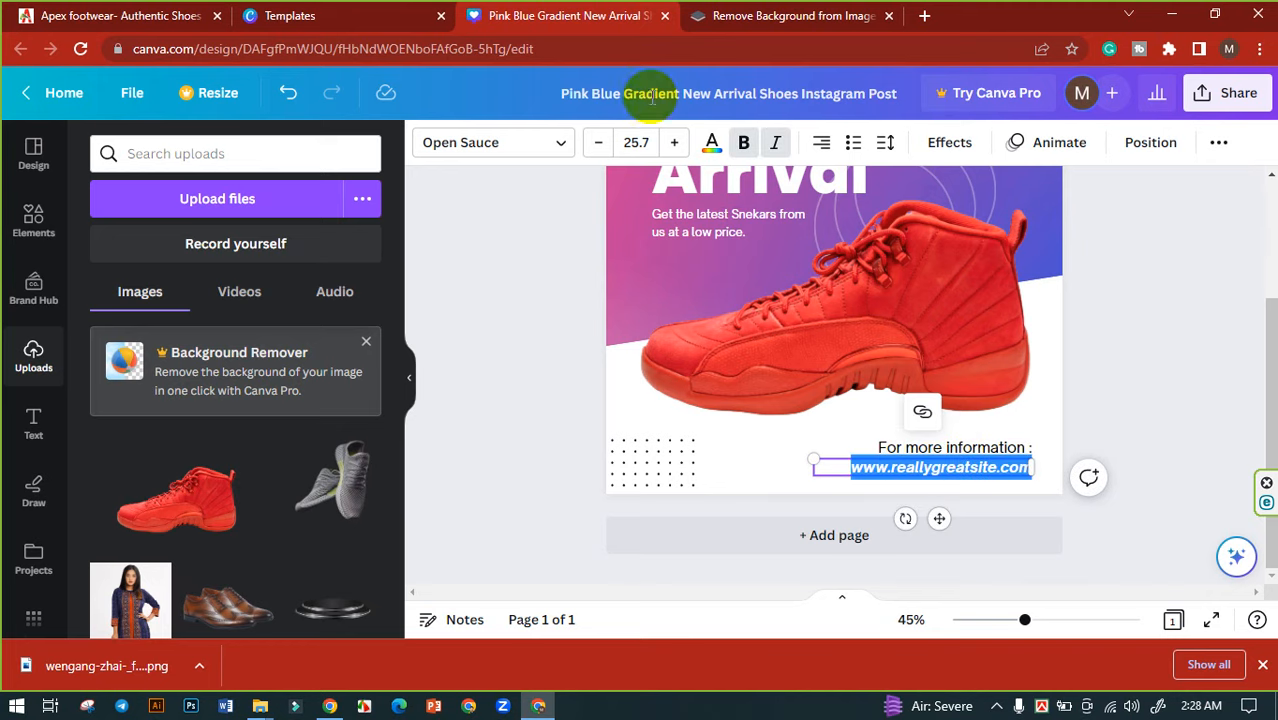
{"action": "left_click", "coordinate": [922, 16]}
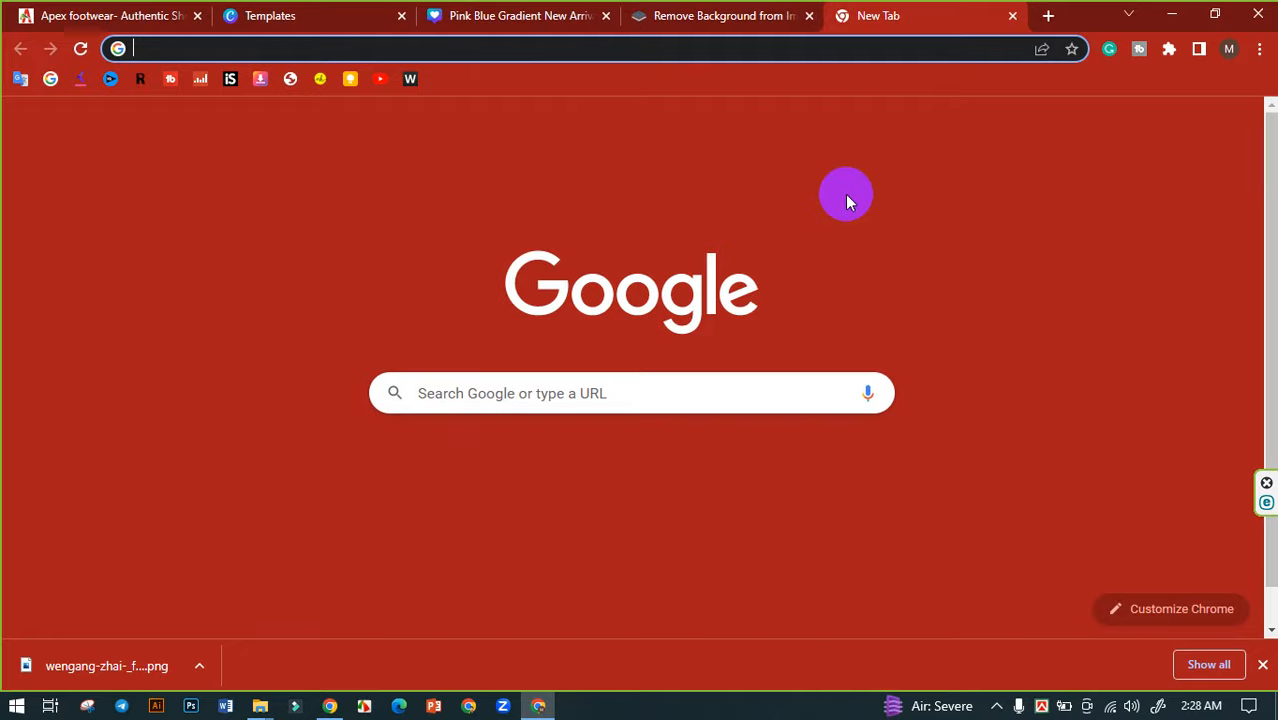
{"action": "left_click", "coordinate": [152, 12]}
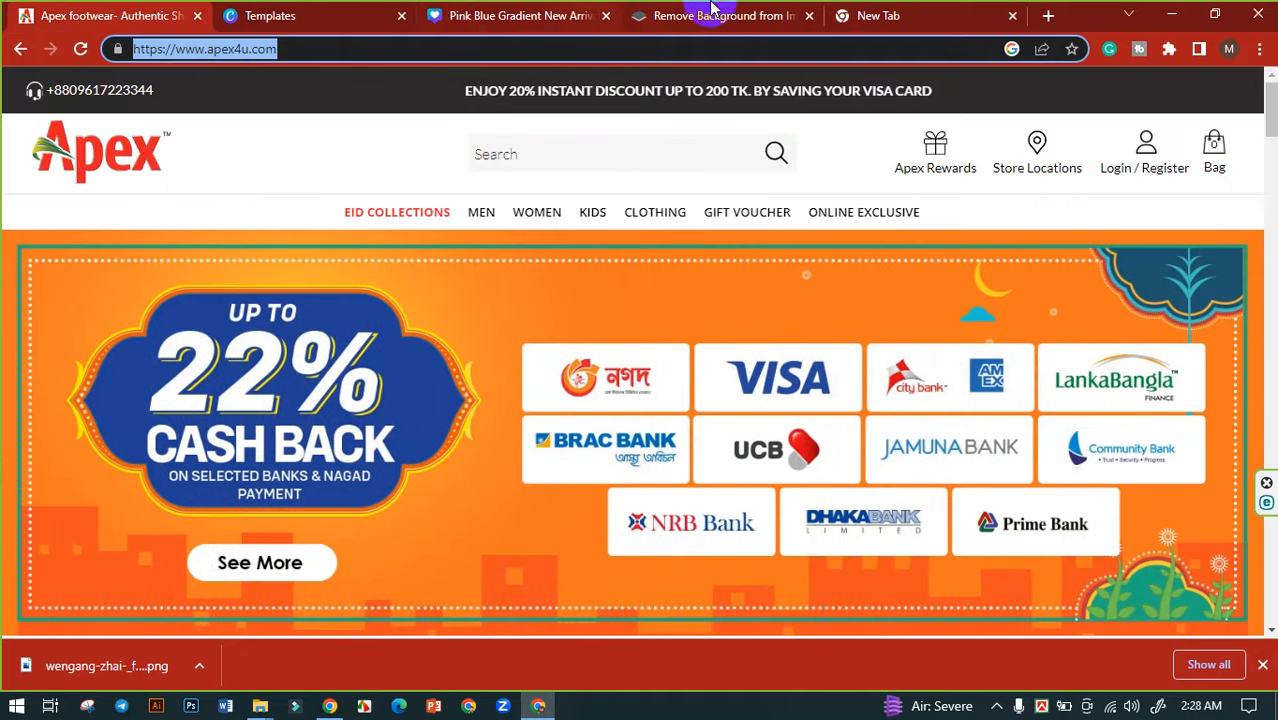
{"action": "left_click", "coordinate": [548, 15]}
{"action": "type", "text": "https://www.apex4u.com/"}
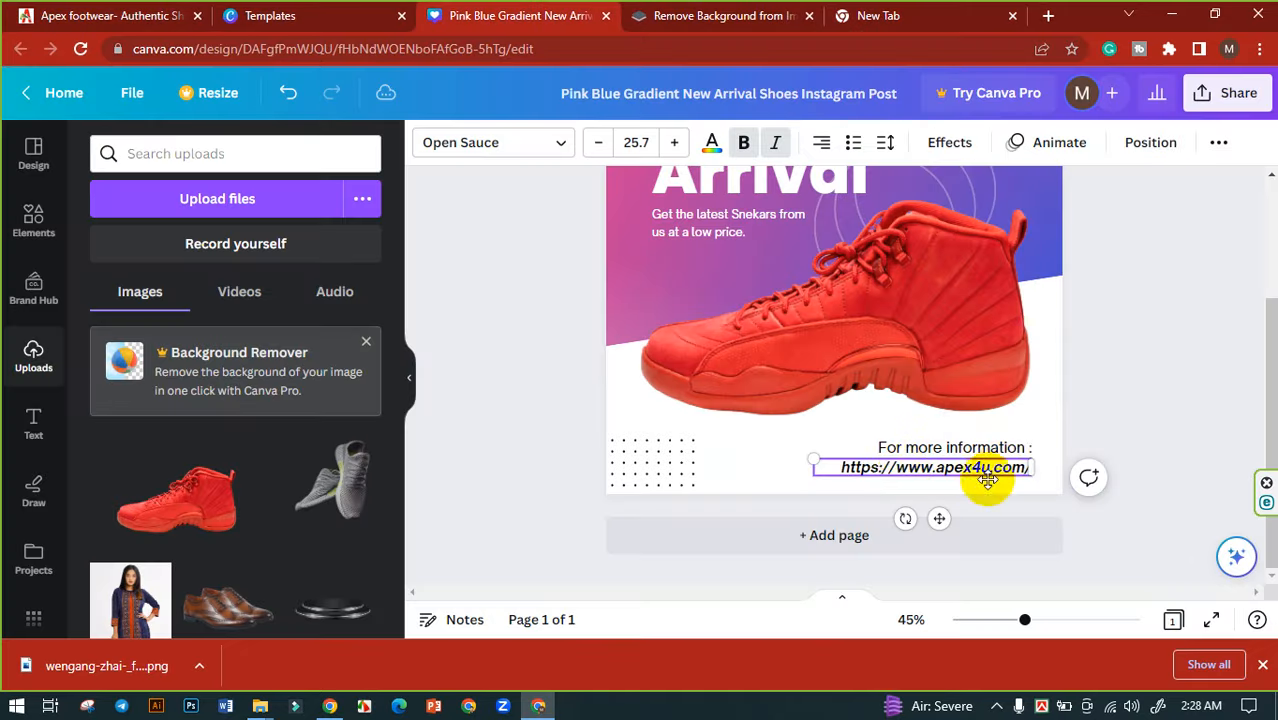
{"action": "left_click_drag", "start_coordinate": [895, 467], "coordinate": [843, 478]}
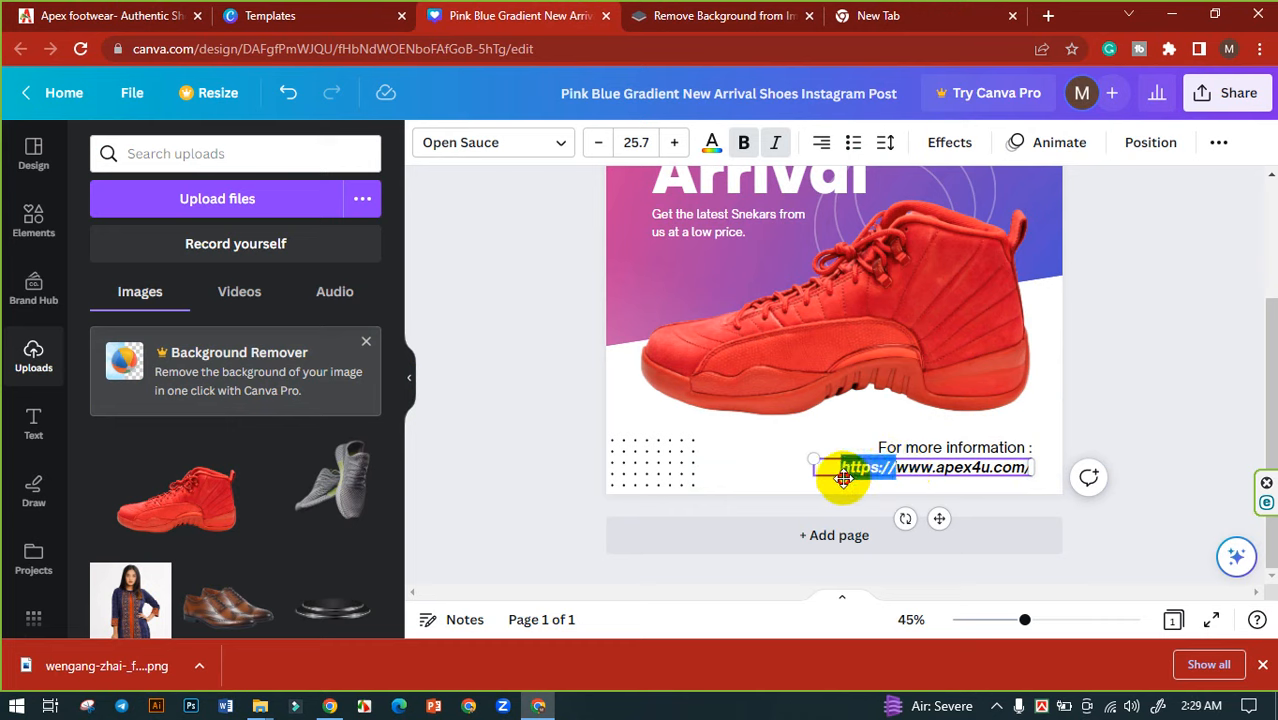
{"action": "key", "text": "BackSpace"}
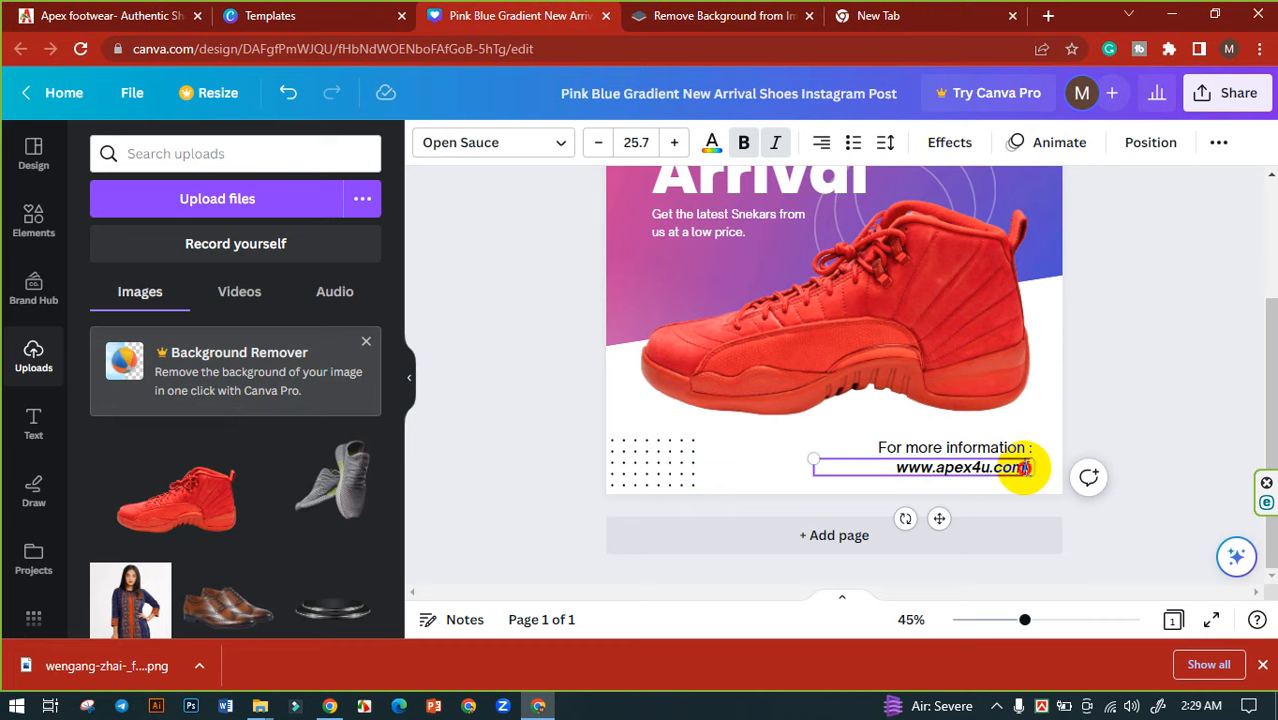
{"action": "key", "text": "BackSpace"}
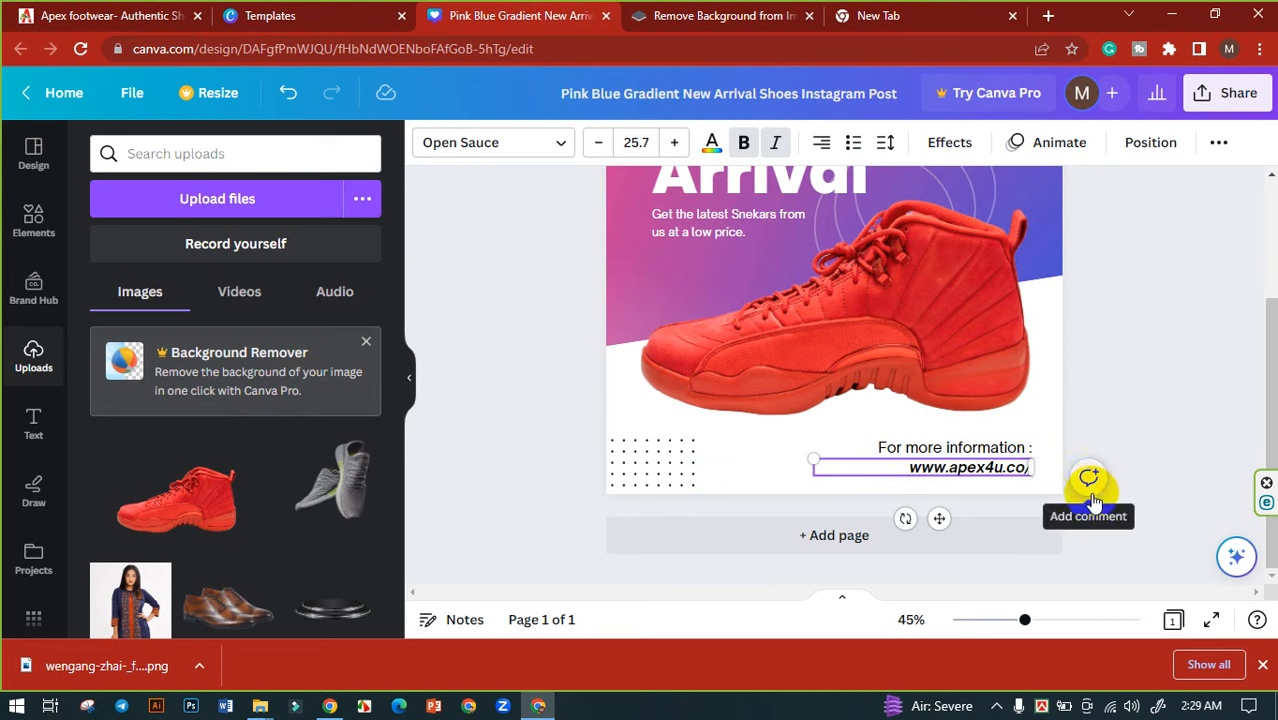
{"action": "key", "text": "ctrl+z"}
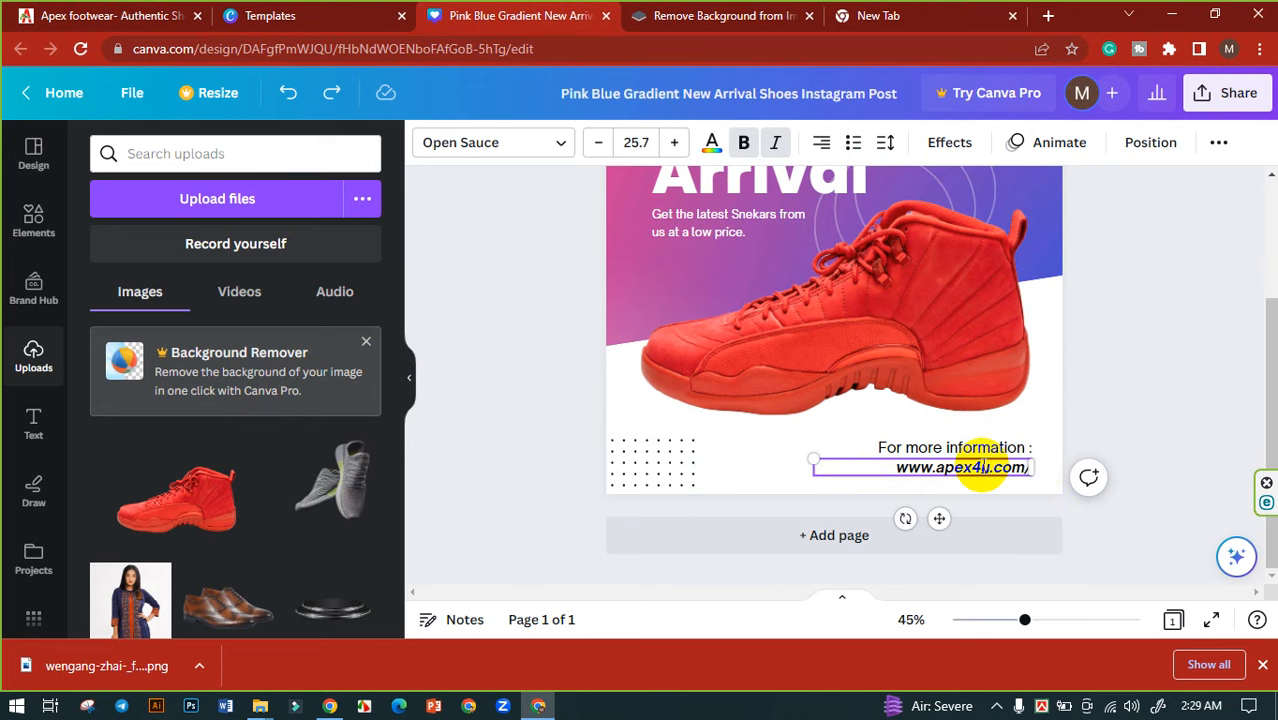
- Widen the website address's text box slightly and set its letter spacing to 452
{"action": "left_click_drag", "start_coordinate": [1034, 474], "coordinate": [1049, 470]}
{"action": "left_click_drag", "start_coordinate": [912, 467], "coordinate": [1041, 459]}
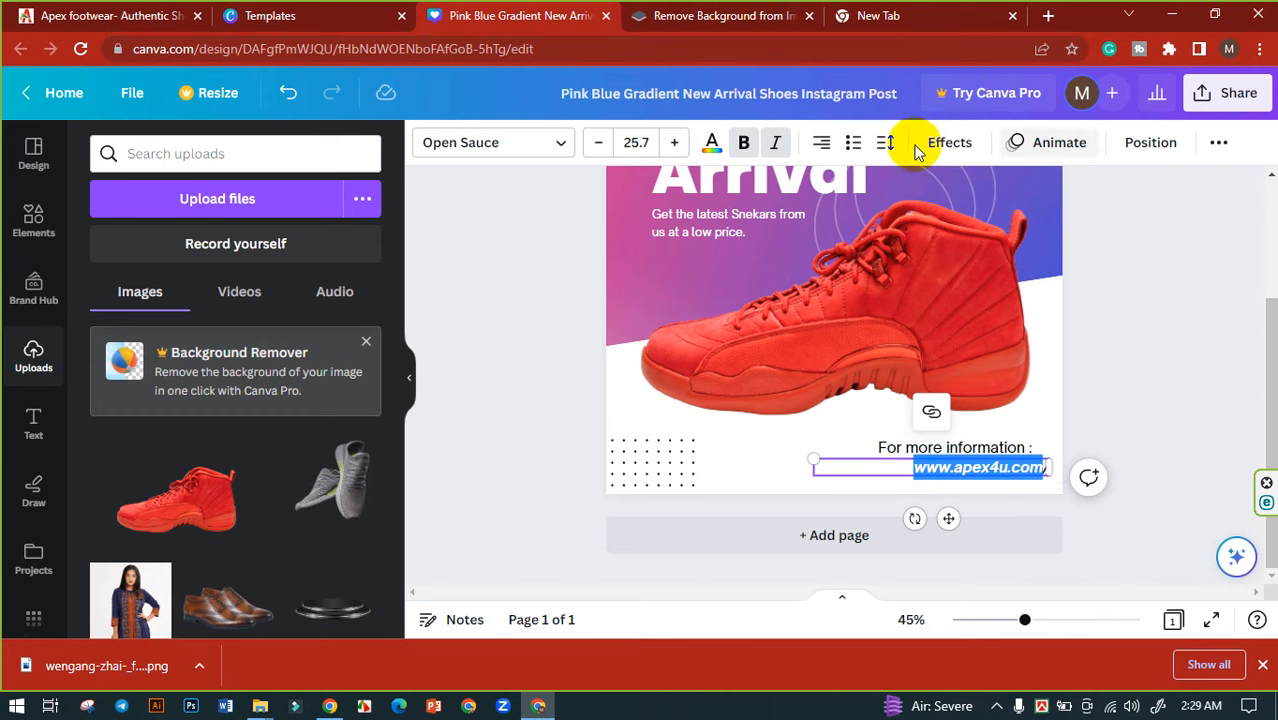
{"action": "left_click", "coordinate": [885, 145]}
{"action": "left_click_drag", "start_coordinate": [948, 225], "coordinate": [1045, 228]}
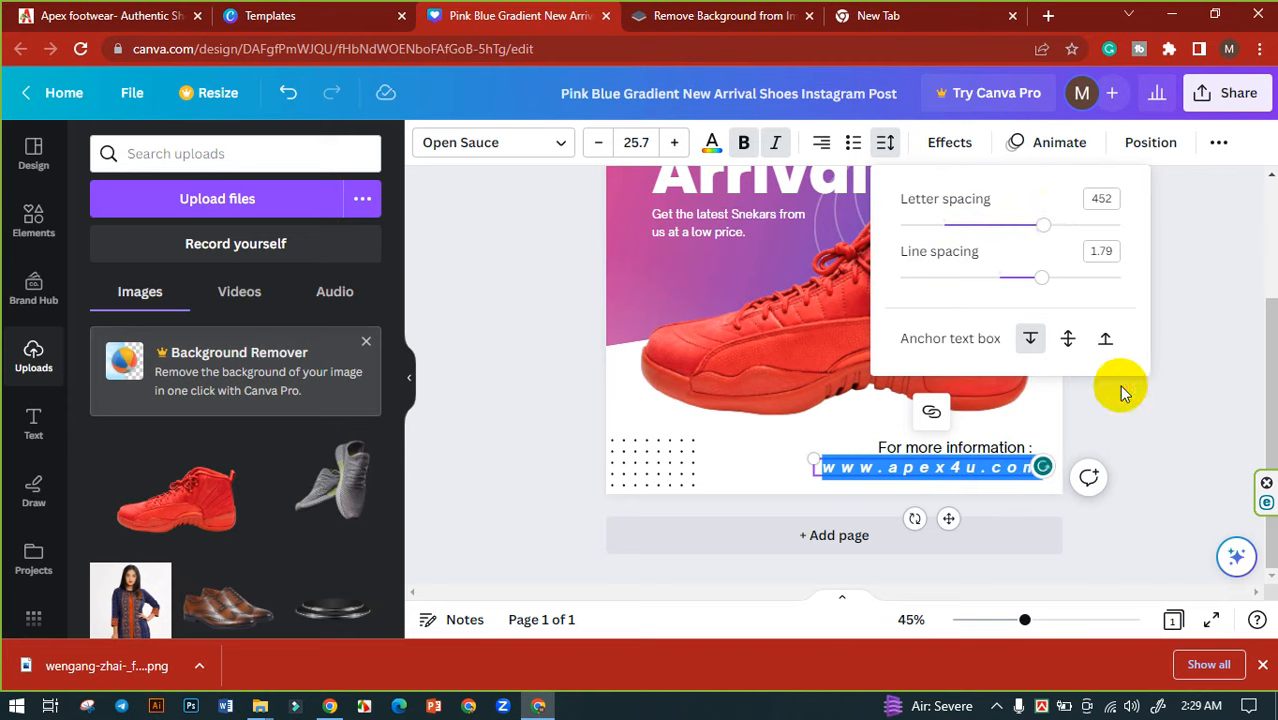
{"action": "left_click", "coordinate": [1141, 422]}
{"action": "left_click", "coordinate": [1145, 425]}
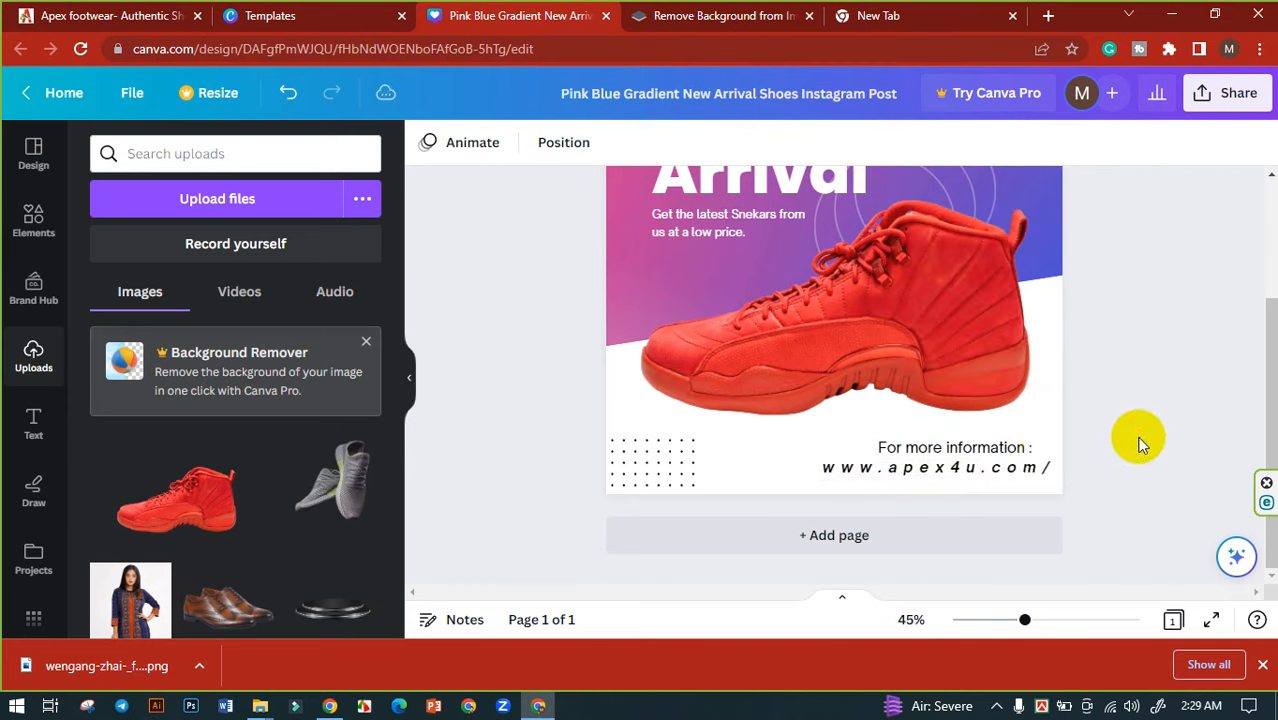
- Remove the trailing slash from the website address and align its right edge with the "For more information :" line
{"action": "left_click", "coordinate": [1035, 475]}
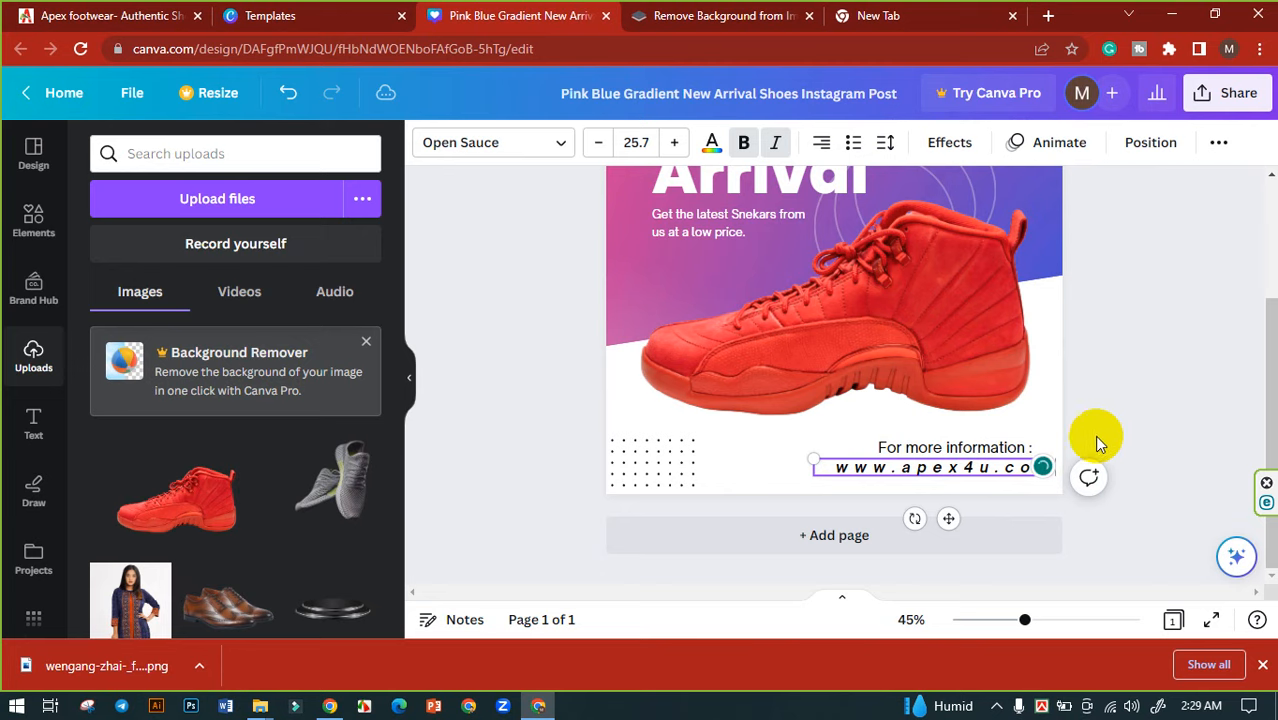
{"action": "left_click", "coordinate": [1099, 415]}
{"action": "left_click_drag", "start_coordinate": [1025, 472], "coordinate": [1007, 471]}
{"action": "left_click", "coordinate": [1152, 421]}
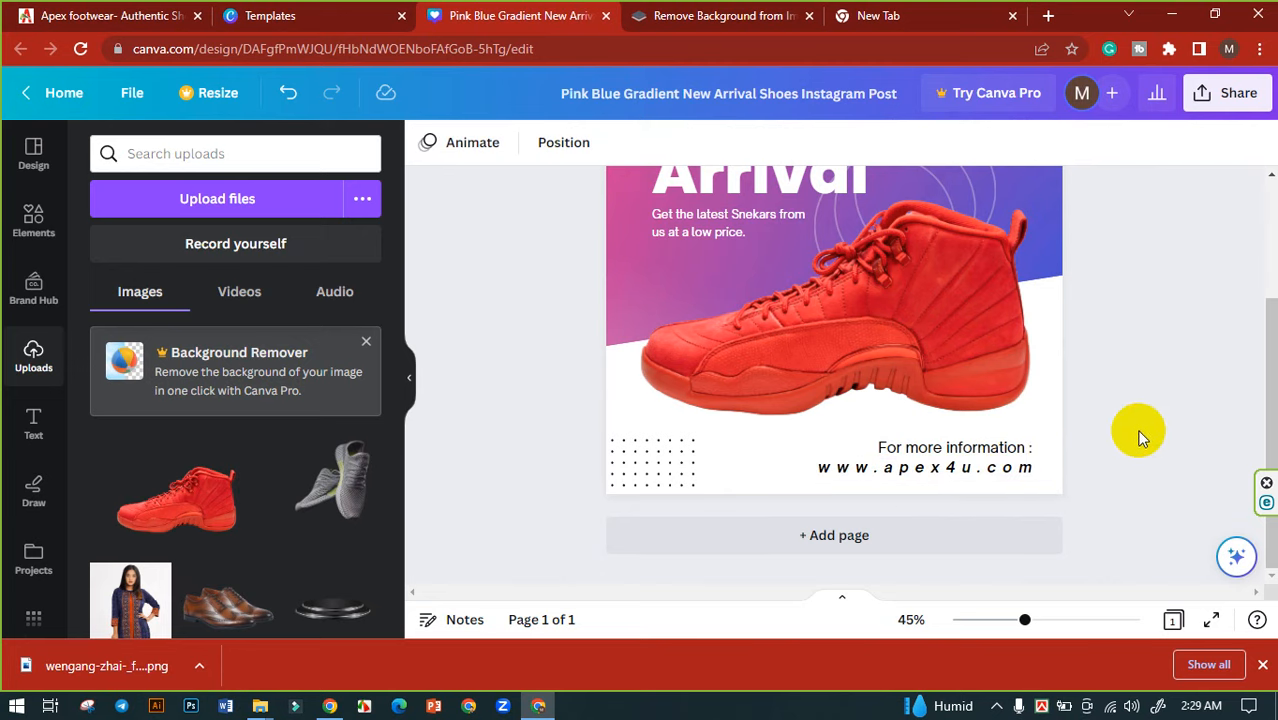
- Delete the "Paucek and Lage" text from the upper-right corner of the post
{"action": "scroll", "coordinate": [1140, 436], "scroll_direction": "up", "scroll_amount": 2}
{"action": "left_click_drag", "start_coordinate": [1025, 624], "coordinate": [1009, 624]}
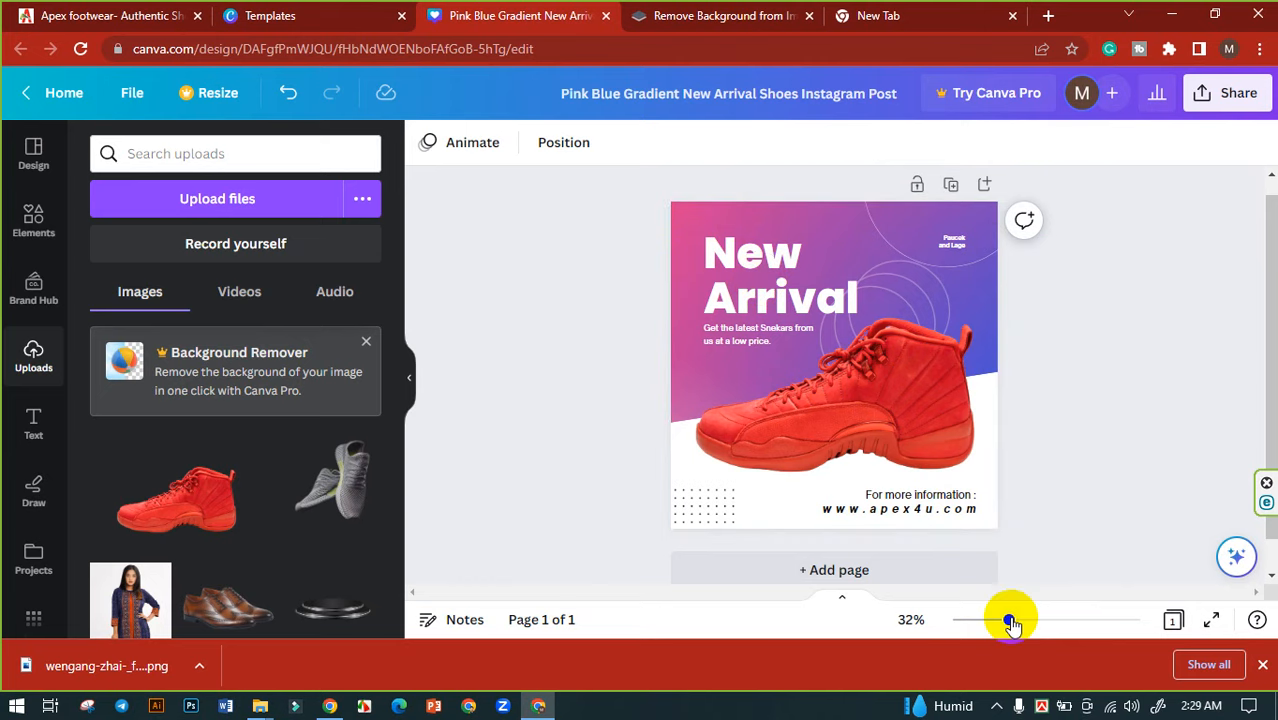
{"action": "left_click_drag", "start_coordinate": [1006, 619], "coordinate": [1035, 620]}
{"action": "scroll", "coordinate": [1100, 420], "scroll_direction": "up", "scroll_amount": 2}
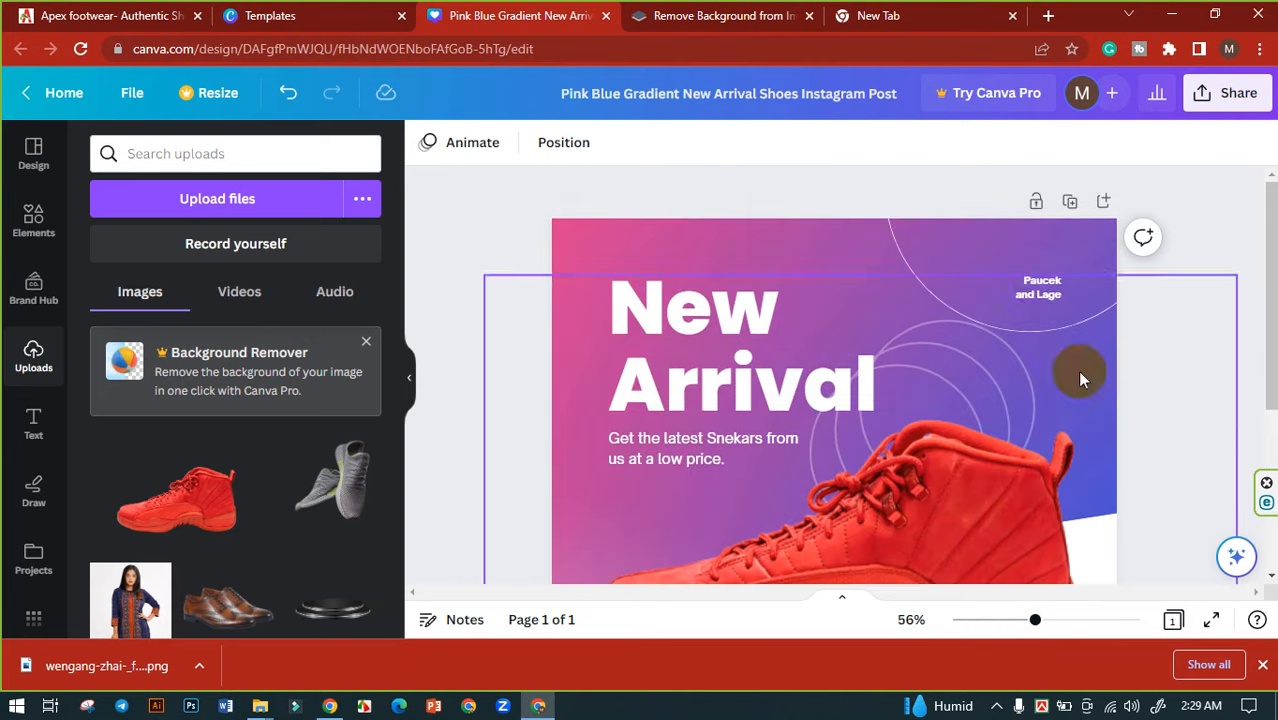
{"action": "left_click", "coordinate": [1060, 296]}
{"action": "key", "text": "Delete"}
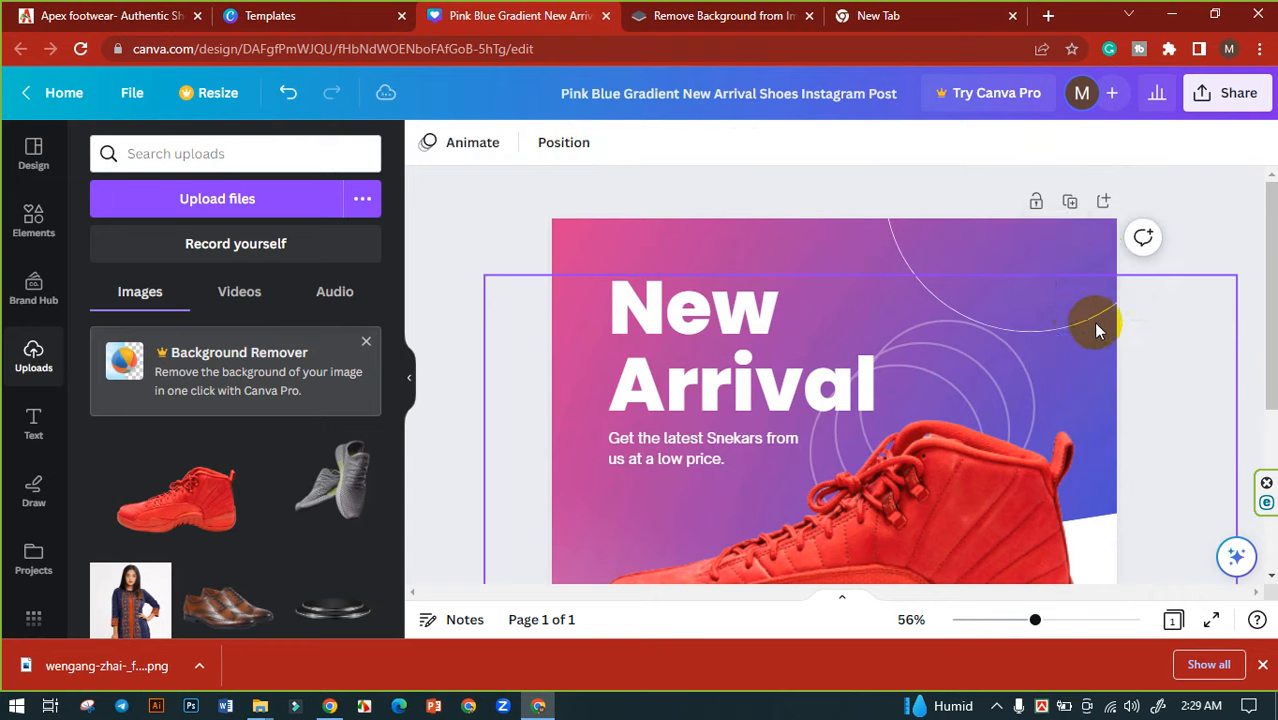
{"action": "left_click_drag", "start_coordinate": [1035, 619], "coordinate": [1012, 621]}
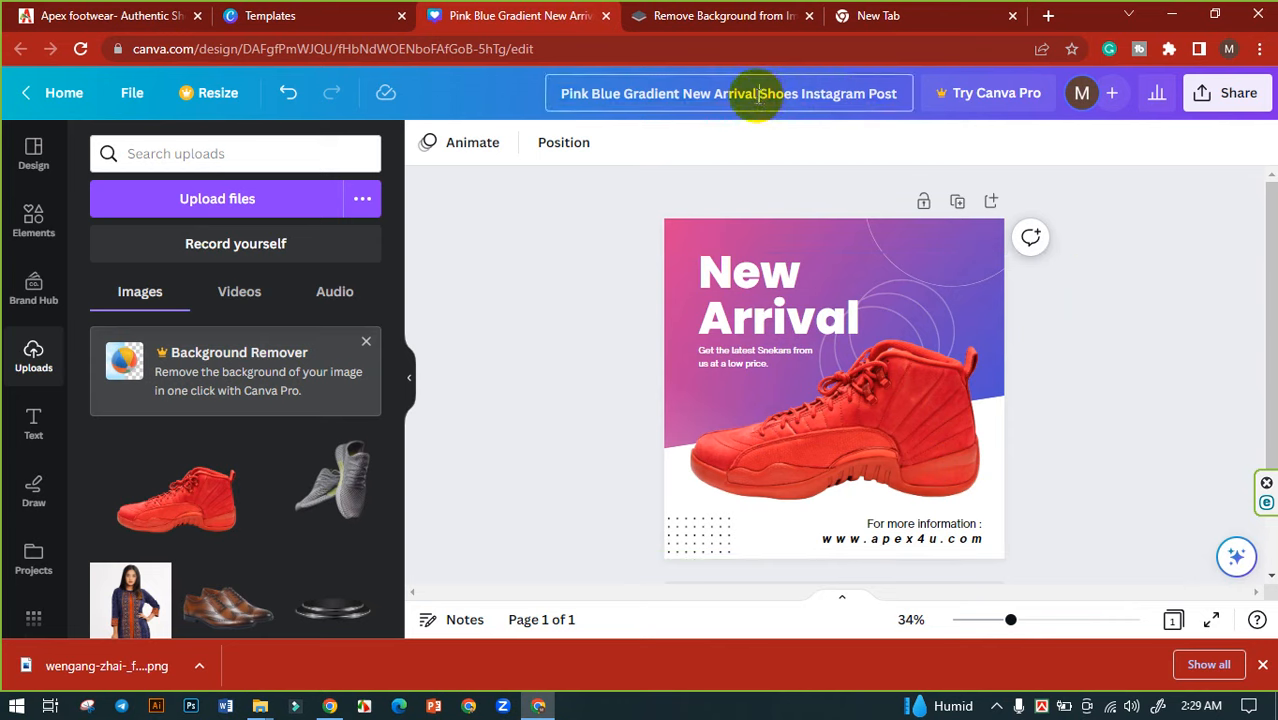
- Shorten the design's title to "Shoes Instagram Post"
{"action": "left_click", "coordinate": [520, 112]}
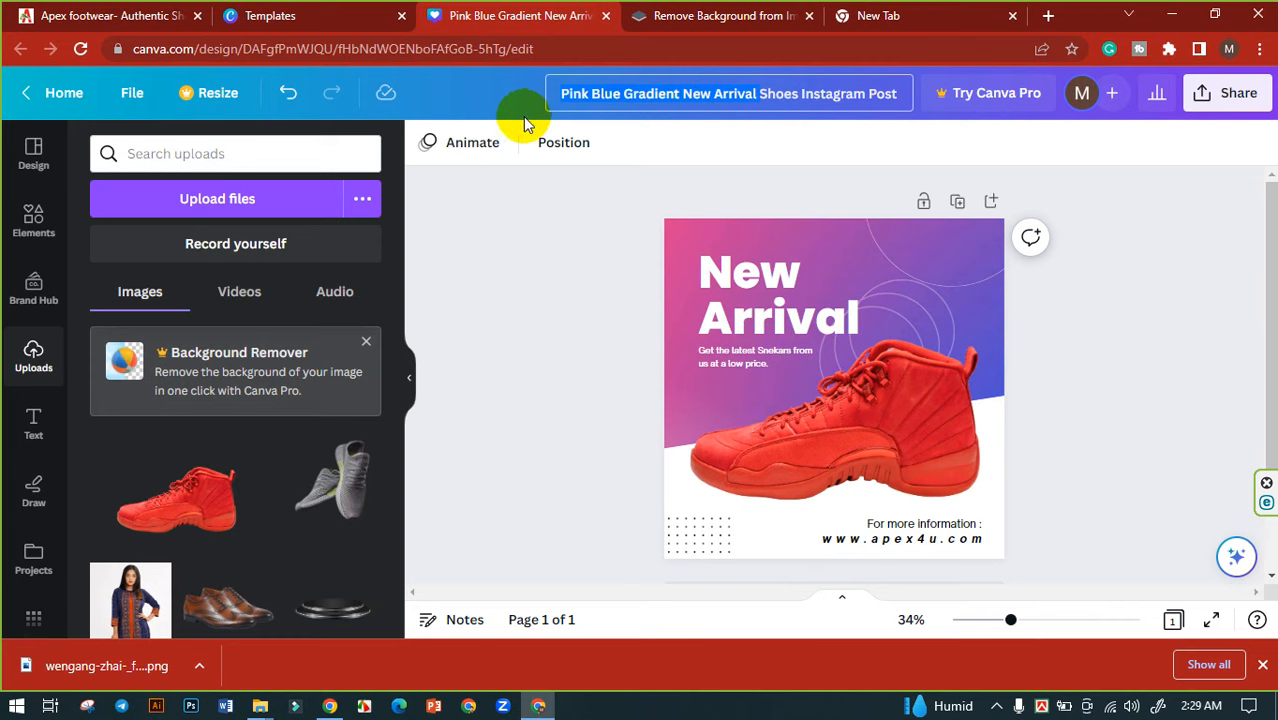
{"action": "key", "text": "BackSpace"}
{"action": "key", "text": "Return"}
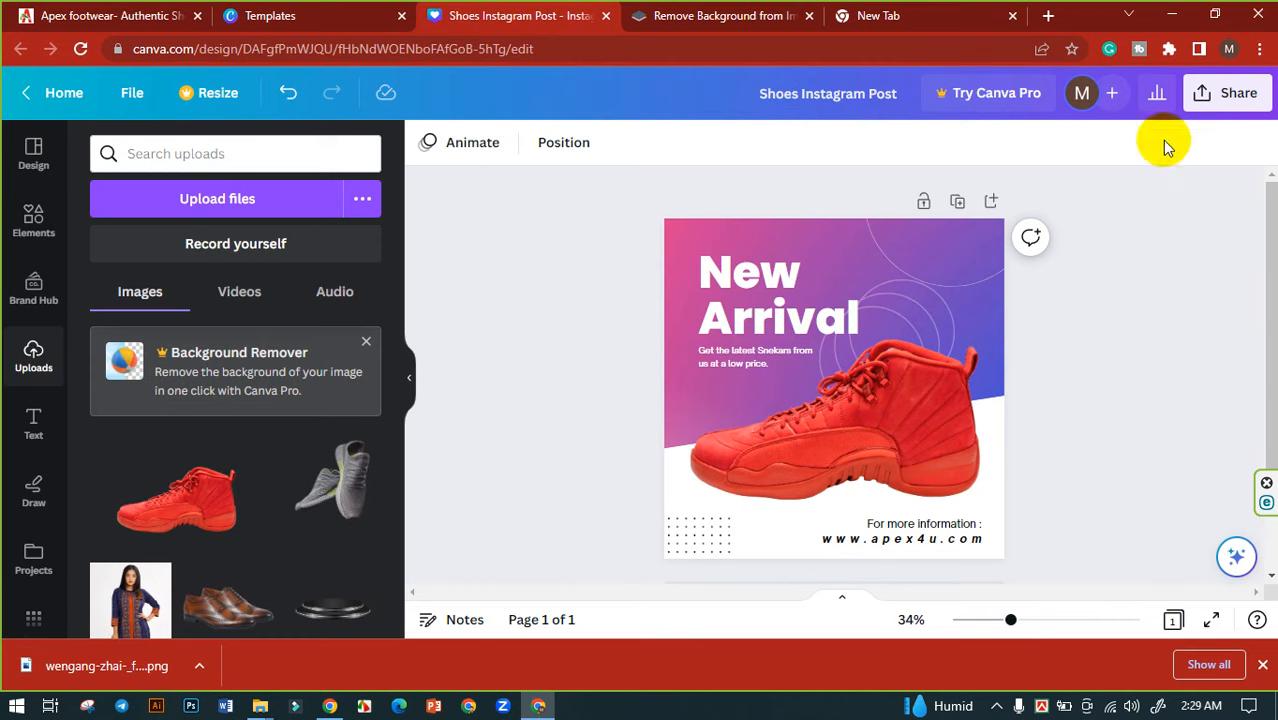
- Download the finished post as a PNG at 1,080 × 1,080 px
{"action": "left_click", "coordinate": [1213, 95]}
{"action": "scroll", "coordinate": [1121, 374], "scroll_direction": "down", "scroll_amount": 2}
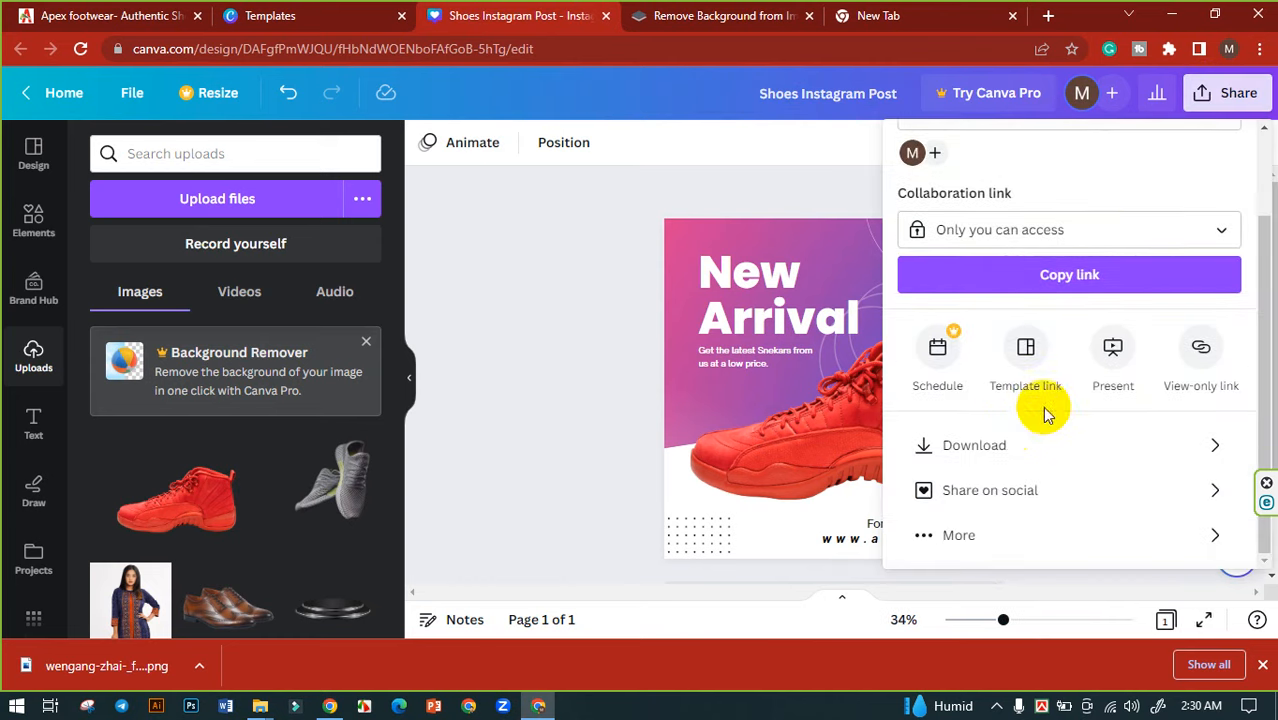
{"action": "left_click", "coordinate": [983, 445]}
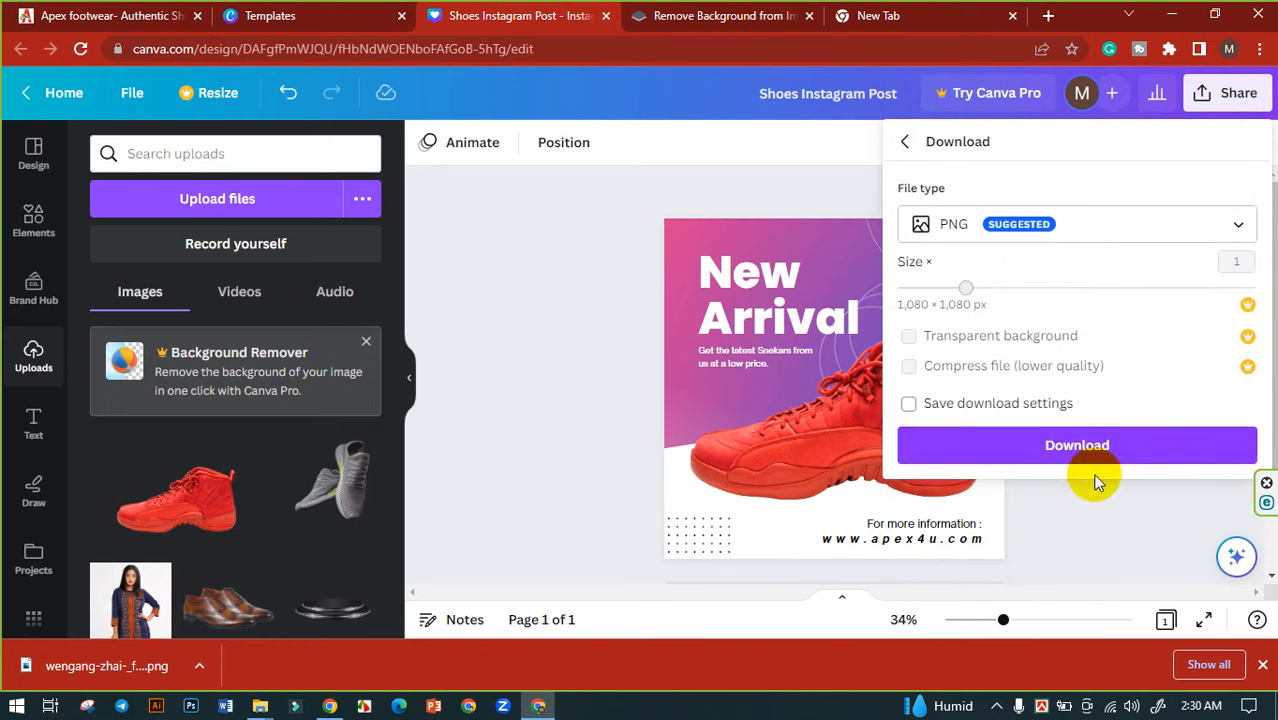
{"action": "left_click", "coordinate": [1098, 452]}
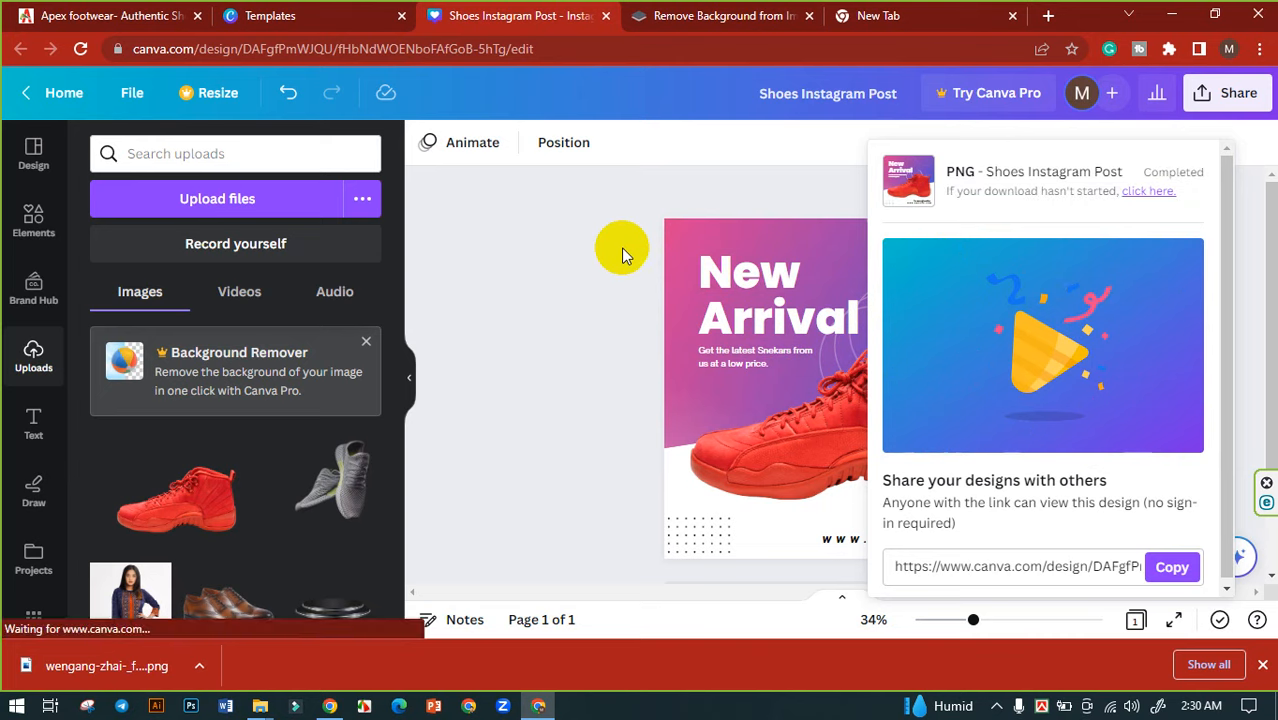
- Download the post a second time with the file type set to JPG
{"action": "left_click", "coordinate": [1238, 93]}
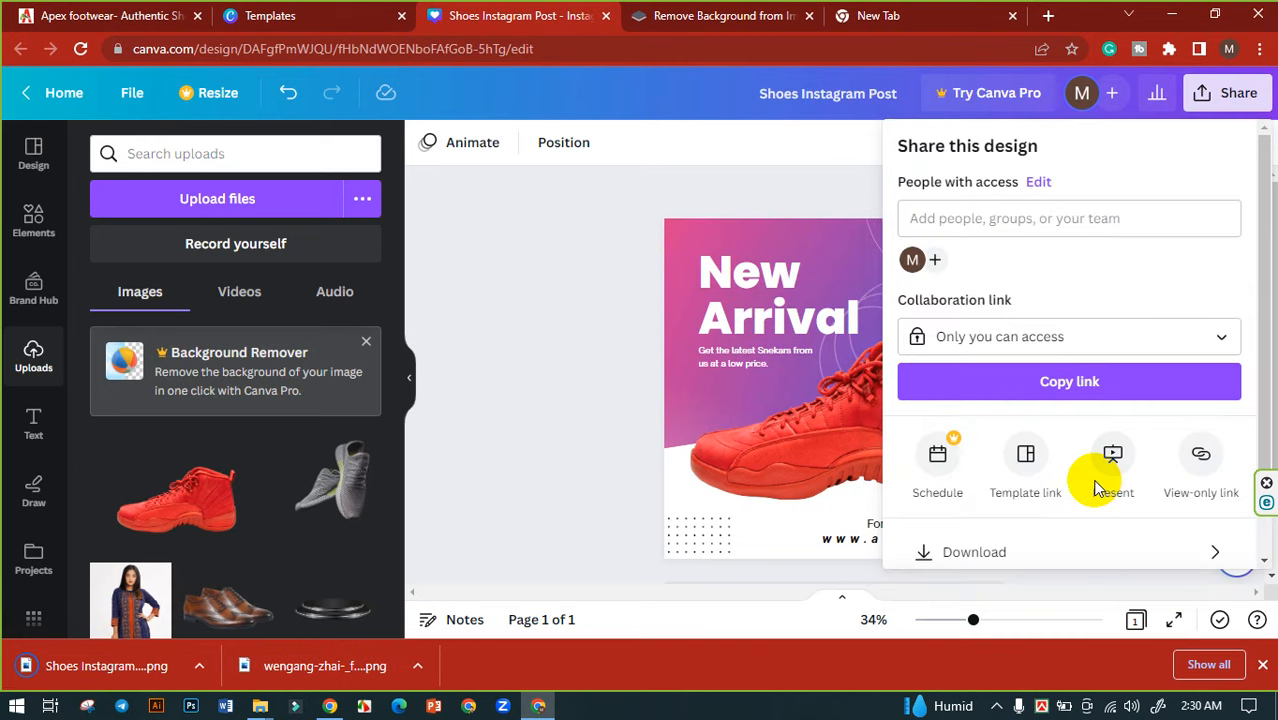
{"action": "scroll", "coordinate": [1101, 491], "scroll_direction": "down", "scroll_amount": 2}
{"action": "left_click", "coordinate": [1041, 457]}
{"action": "left_click", "coordinate": [1078, 236]}
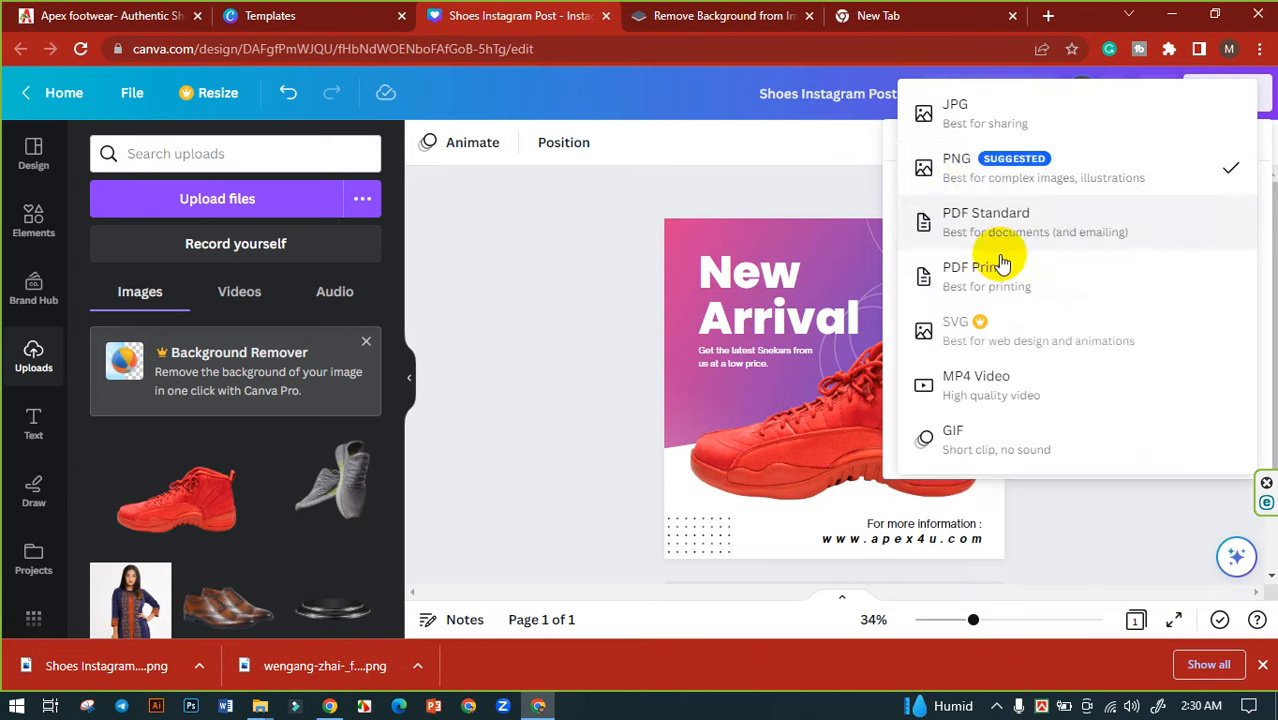
{"action": "left_click", "coordinate": [970, 122]}
{"action": "left_click", "coordinate": [1108, 478]}
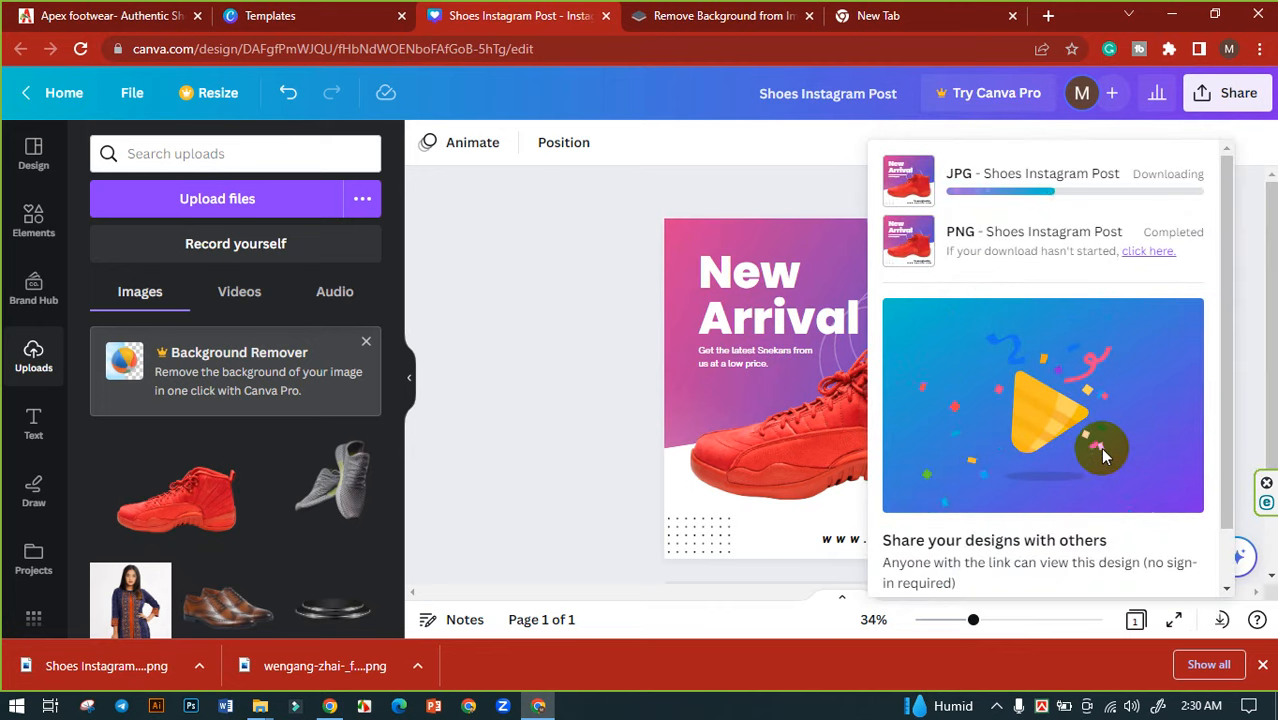
{"action": "left_click", "coordinate": [579, 307]}
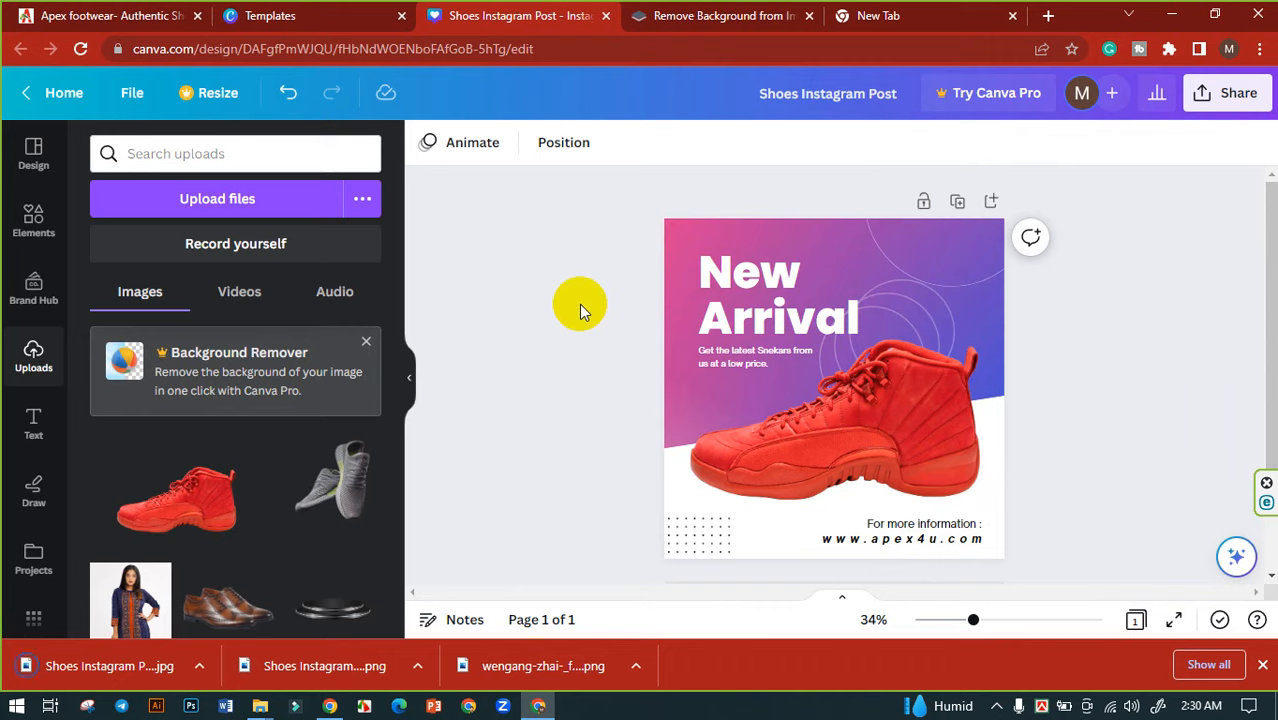
- Show the downloaded Shoes Instagram Post.png in its folder, examine it in the image viewer and close the viewer
{"action": "left_click", "coordinate": [417, 665]}
{"action": "left_click", "coordinate": [456, 606]}
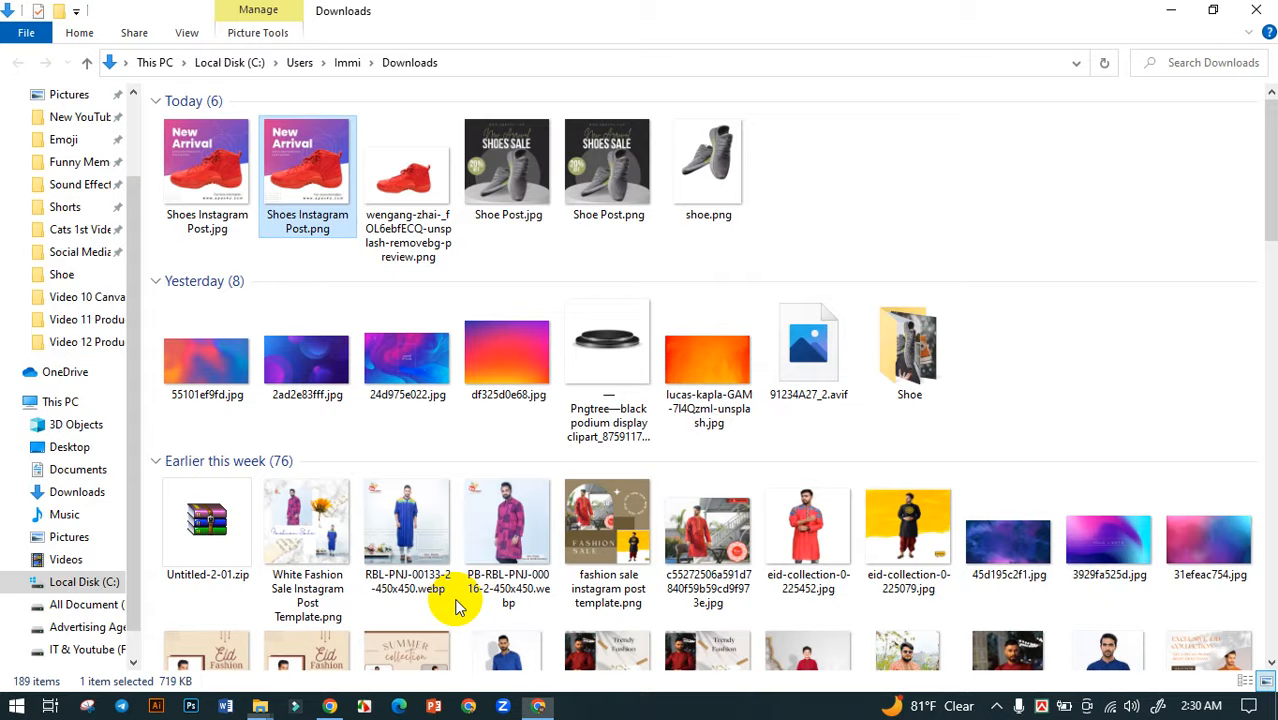
{"action": "double_click", "coordinate": [307, 170]}
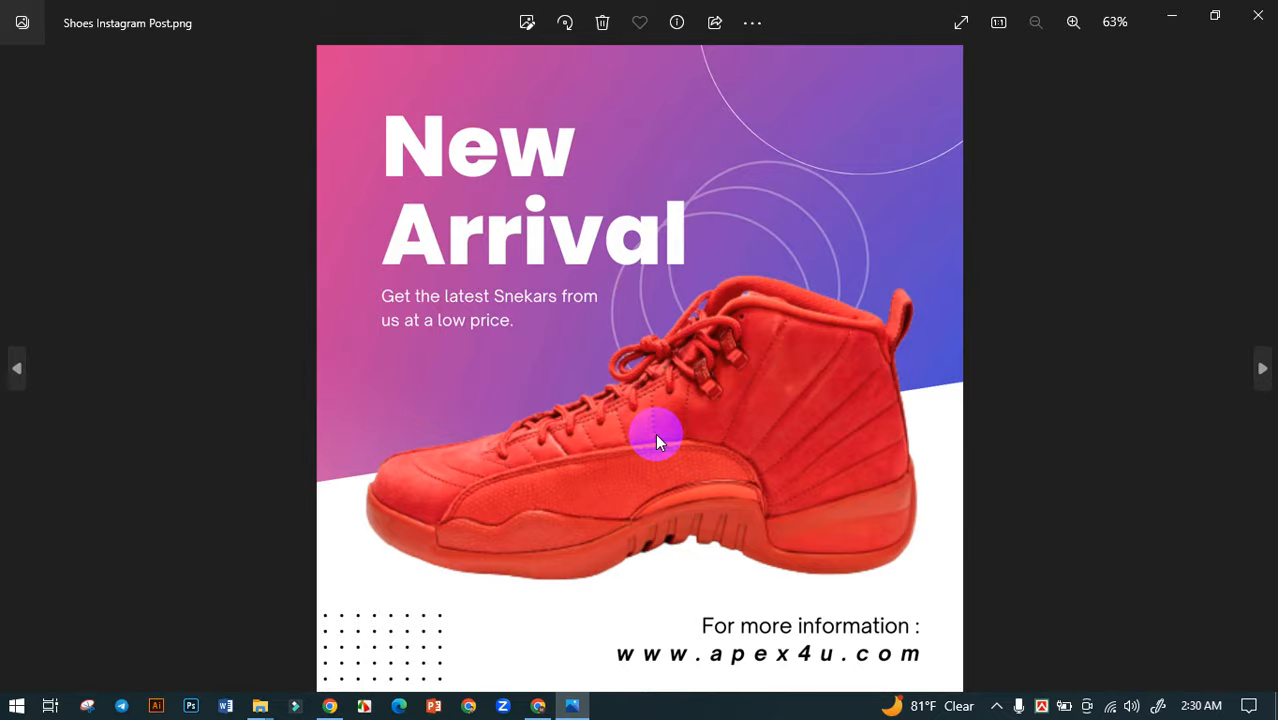
{"action": "scroll", "coordinate": [584, 411], "scroll_direction": "up", "scroll_amount": 2}
{"action": "scroll", "coordinate": [531, 414], "scroll_direction": "down", "scroll_amount": 2}
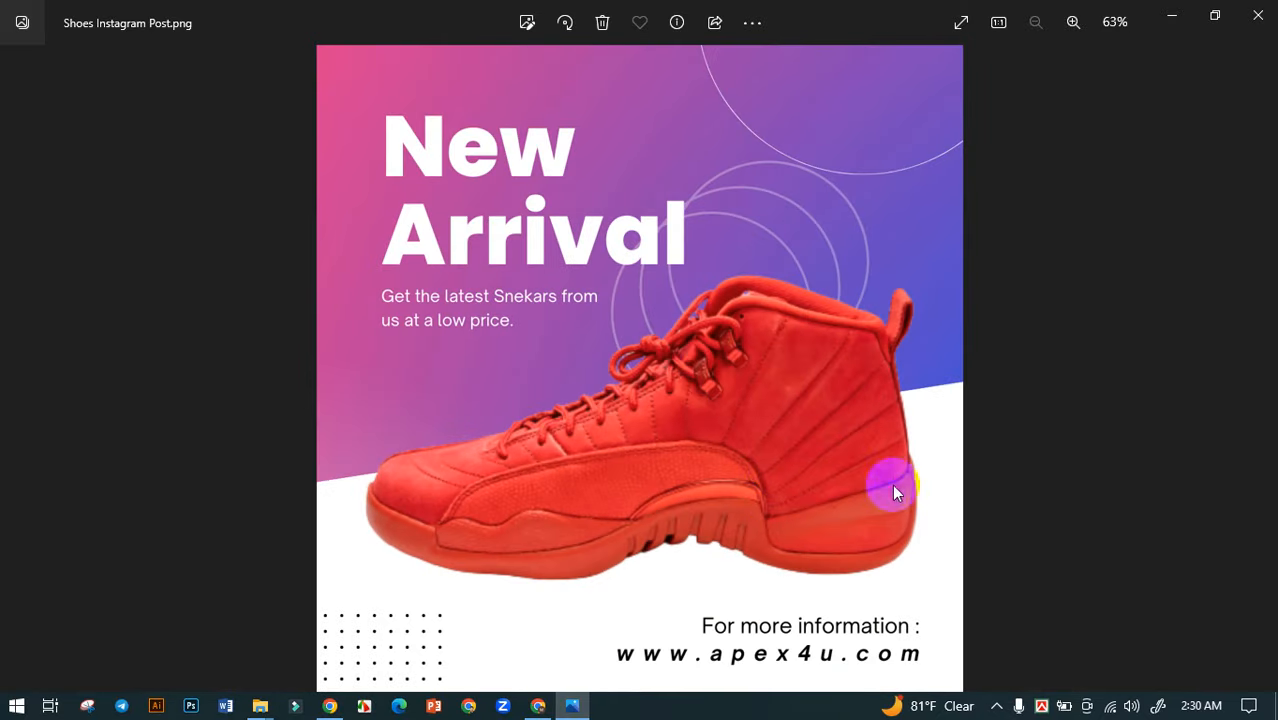
{"action": "left_click", "coordinate": [916, 514]}
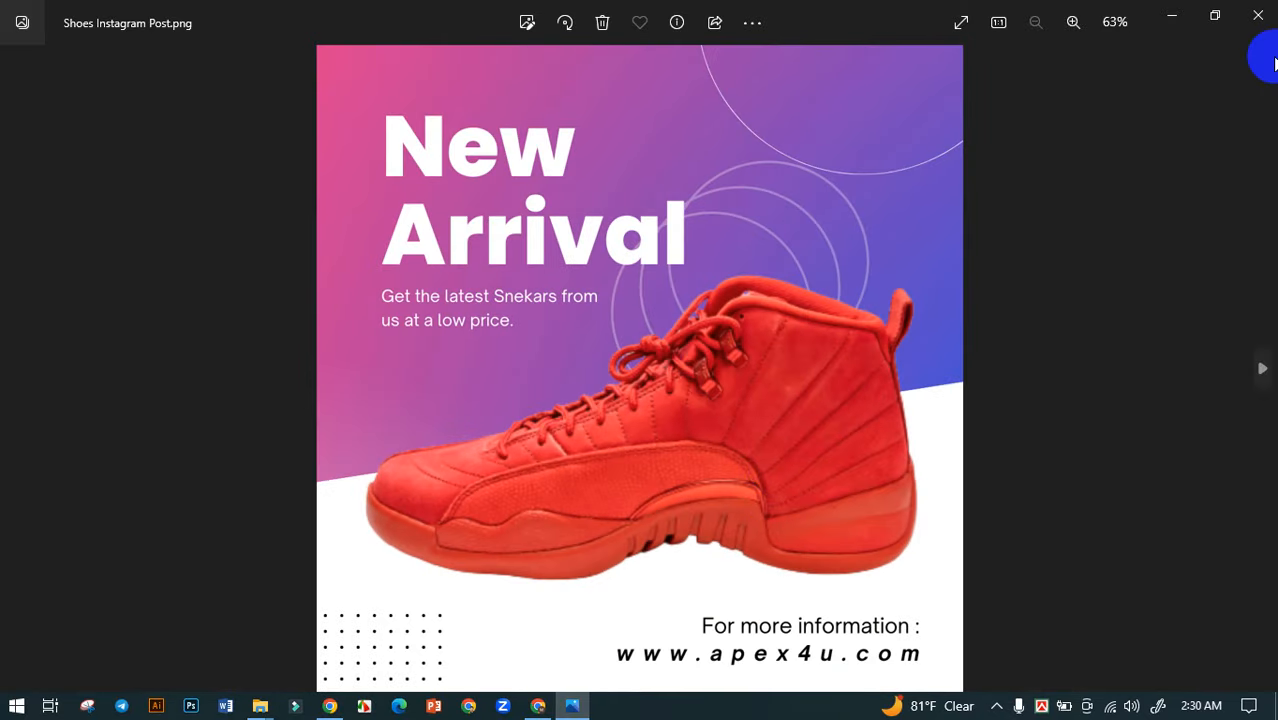
{"action": "left_click", "coordinate": [1262, 14]}
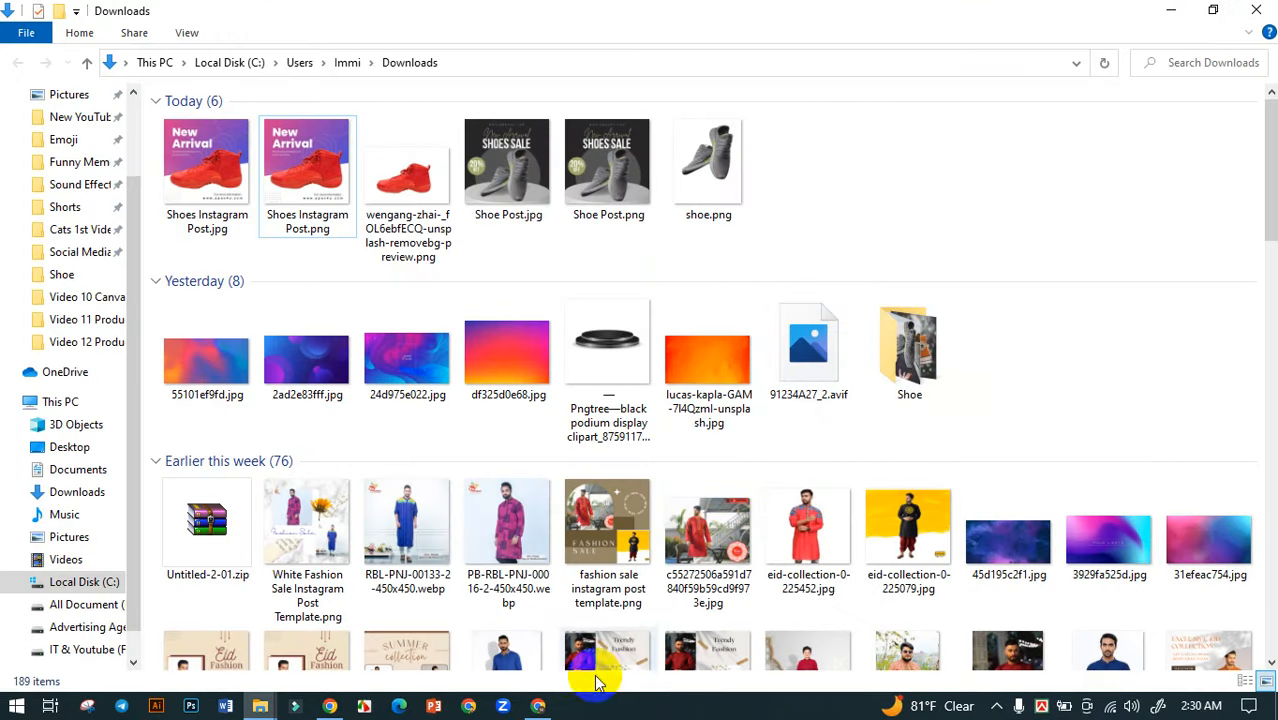